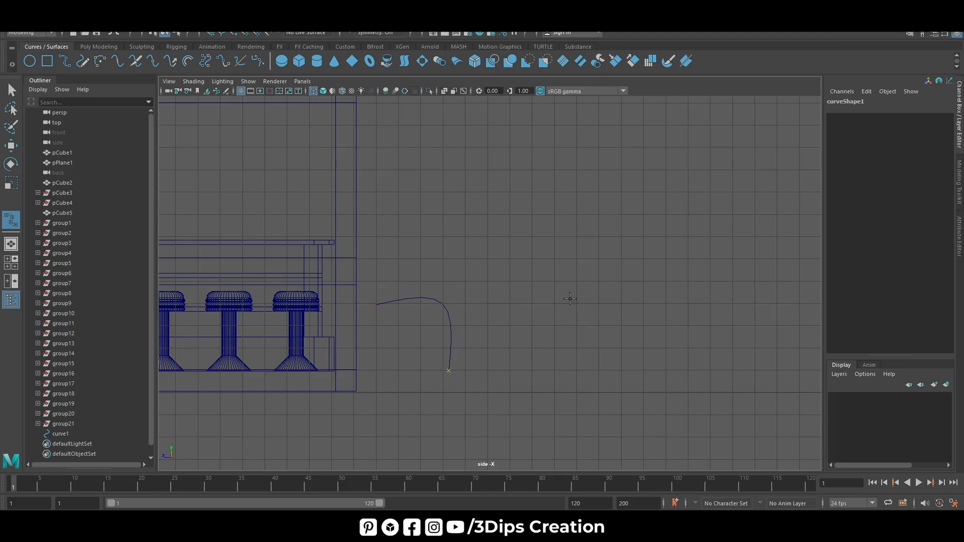
Step: Finish the curve, create a polygon cylinder and move it near the curve's lower end at about Y 1.778 and Z -40.447
key("Return")
key("w")
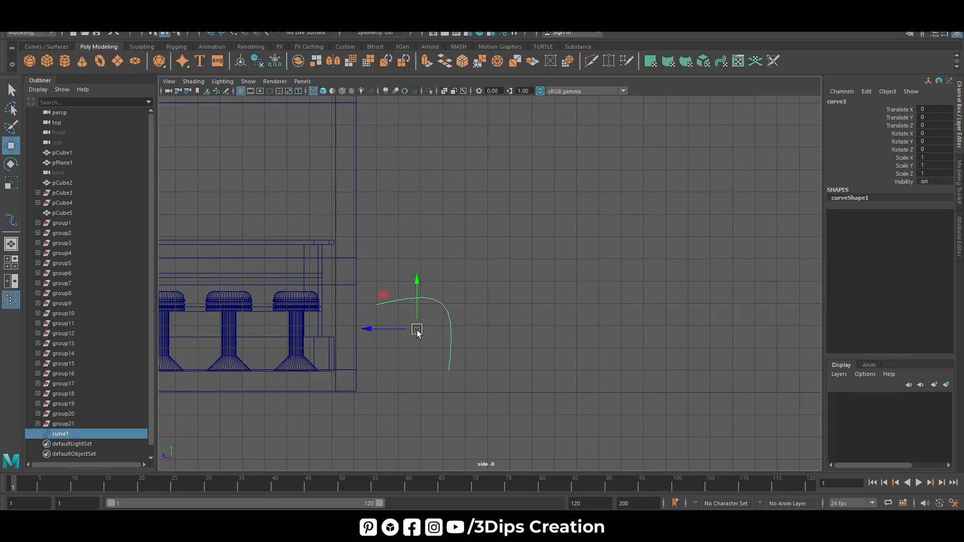
left_click(64, 61)
scroll(486, 366, "down", 5)
scroll(486, 370, "down", 2)
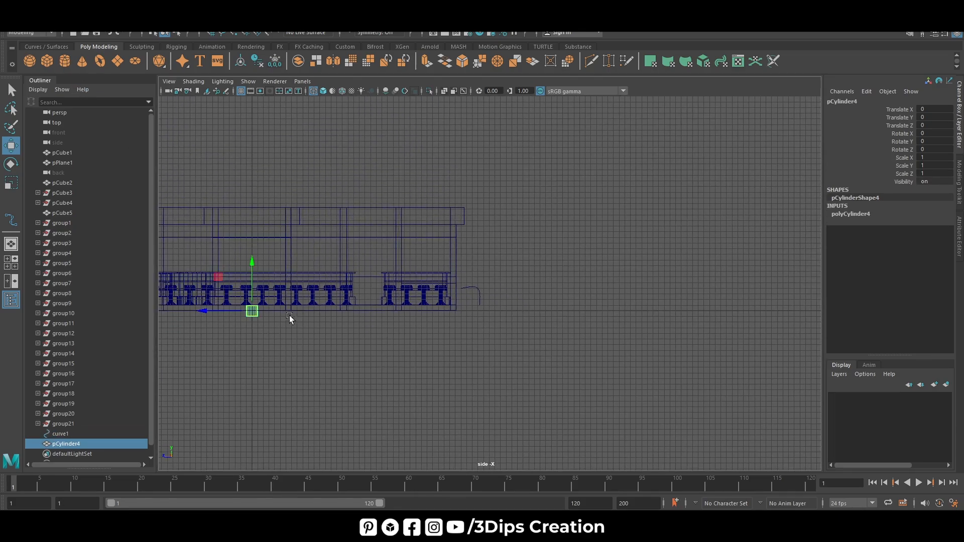
left_click_drag(207, 311, 432, 310)
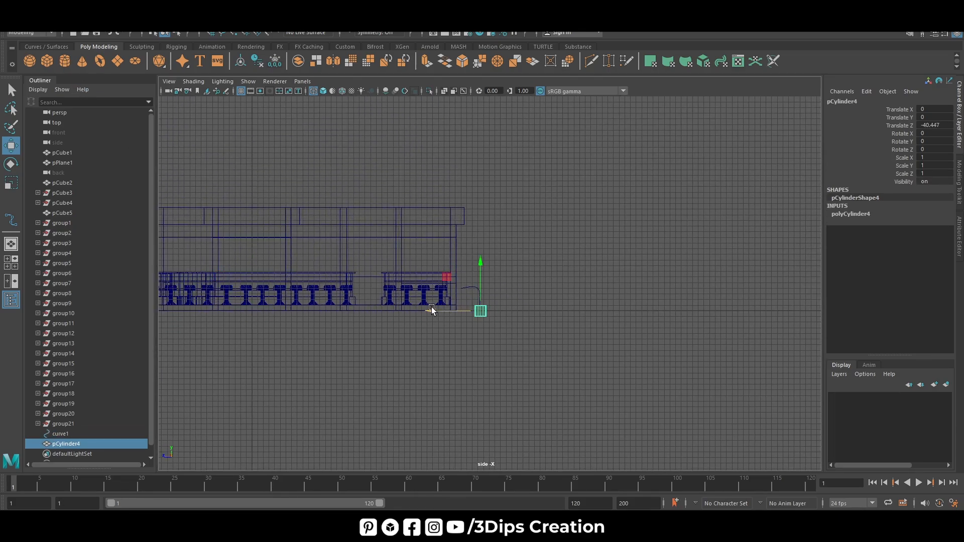
left_click_drag(480, 273, 432, 357)
Step: Scale the cylinder uniformly to about 0.16 and align it with the curve's lower end at about Y 1.087 and Z -40.244
key("f")
scroll(480, 311, "down", 5)
key("r")
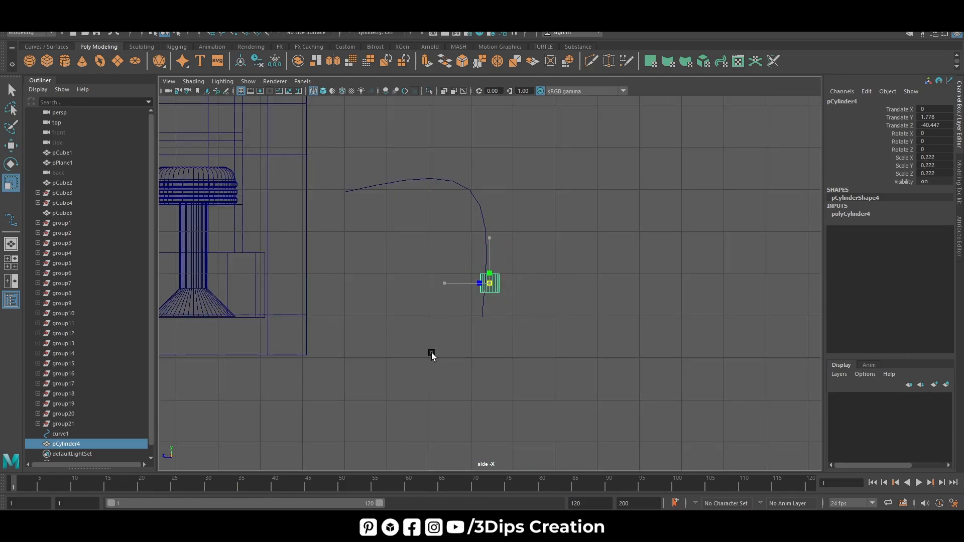
key("w")
left_click_drag(492, 244, 491, 273)
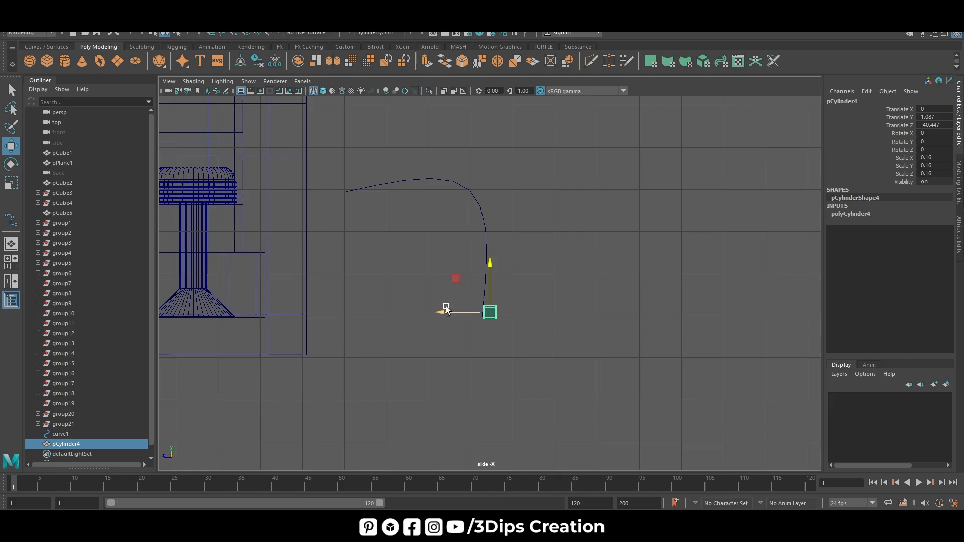
left_click_drag(440, 312, 428, 317)
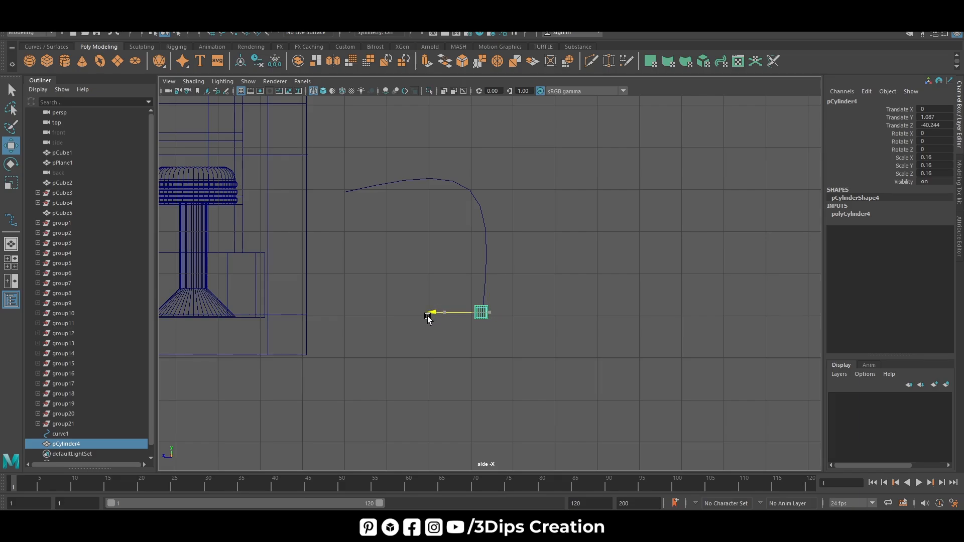
Step: Shift the cylinder to about Z -40.274 and scale it down uniformly to about 0.102
left_click(856, 214)
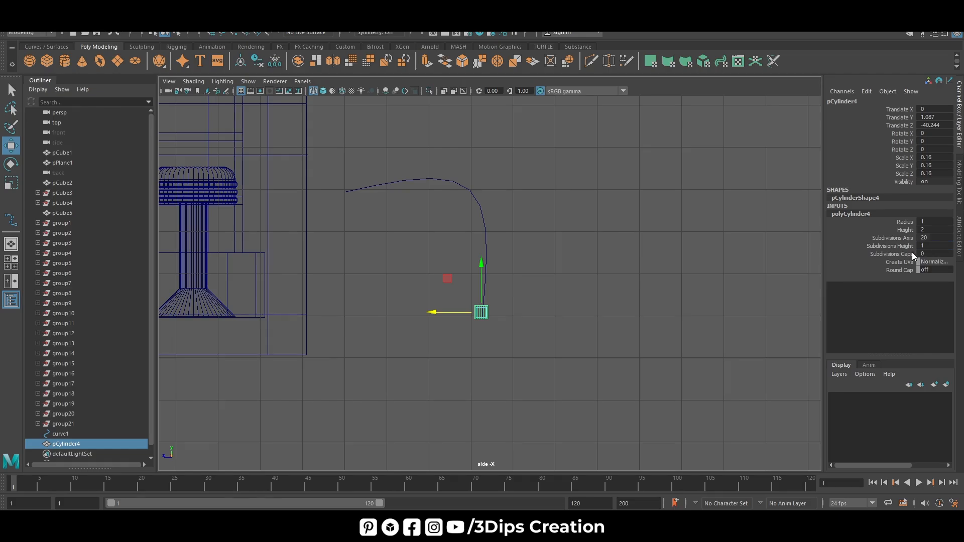
key("space")
key("space")
key("f")
scroll(675, 293, "down", 4)
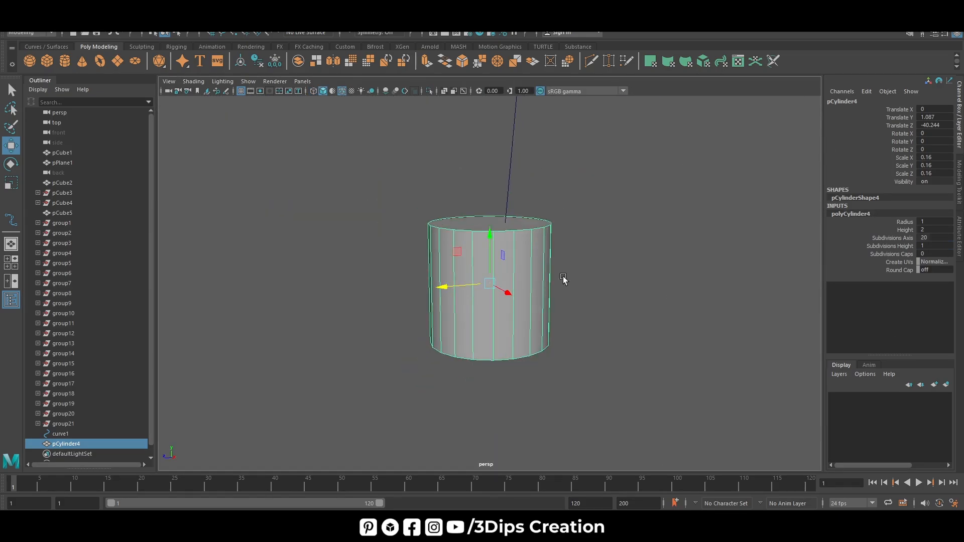
left_click_drag(564, 279, 534, 300, "alt")
left_click_drag(449, 277, 457, 306)
key("r")
left_click_drag(601, 367, 645, 352, "alt")
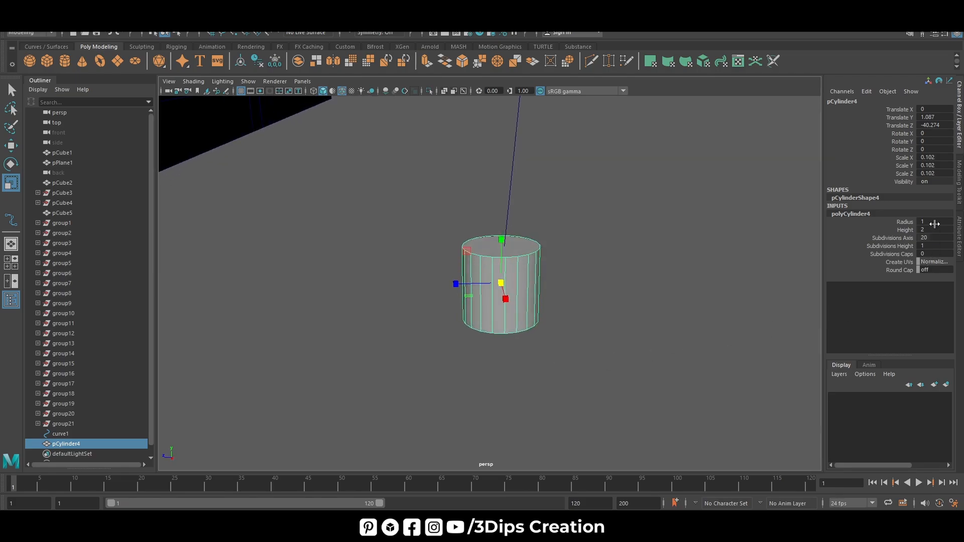
Step: Set the cylinder's axis subdivisions to 25
left_click(935, 238)
type("25")
key("Return")
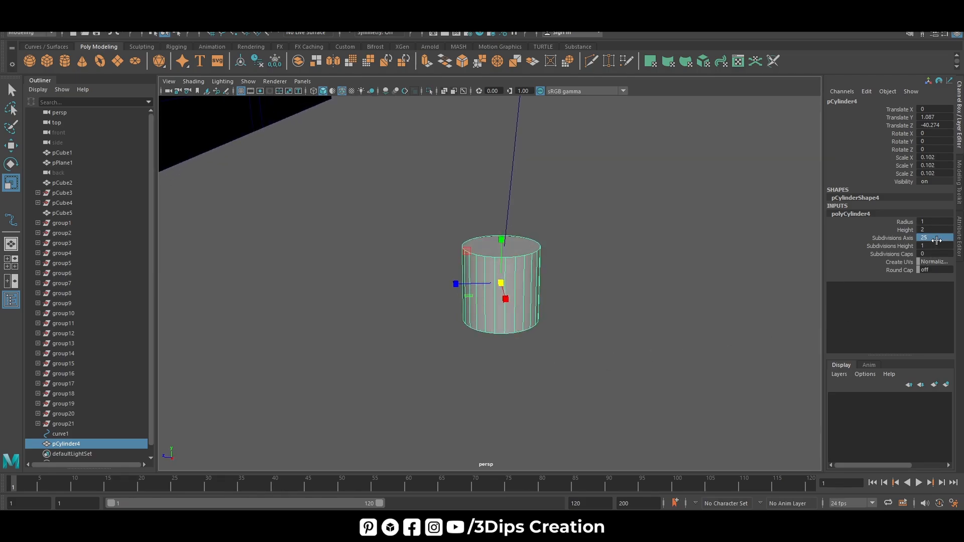
Step: Move the cylinder down below the curve's end and scale it to about 0.074 in X and Z and 0.038 in Y
left_click_drag(521, 293, 503, 294)
key("w")
left_click_drag(501, 242, 501, 285)
key("r")
key("w")
Step: Add the curve to the cylinder selection and attach the cylinder to the curve as a motion path
left_click(506, 231, "shift")
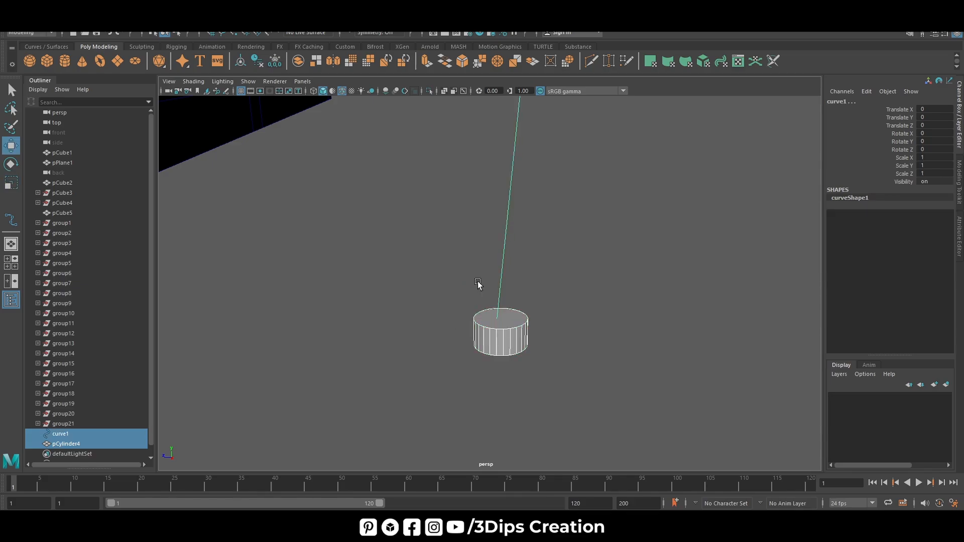
left_click(364, 21)
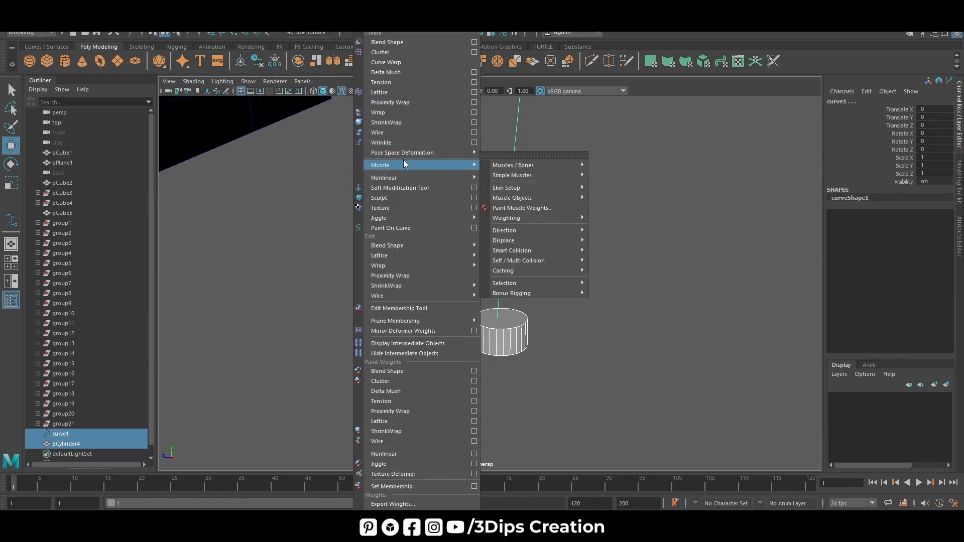
mouse_move(416, 182)
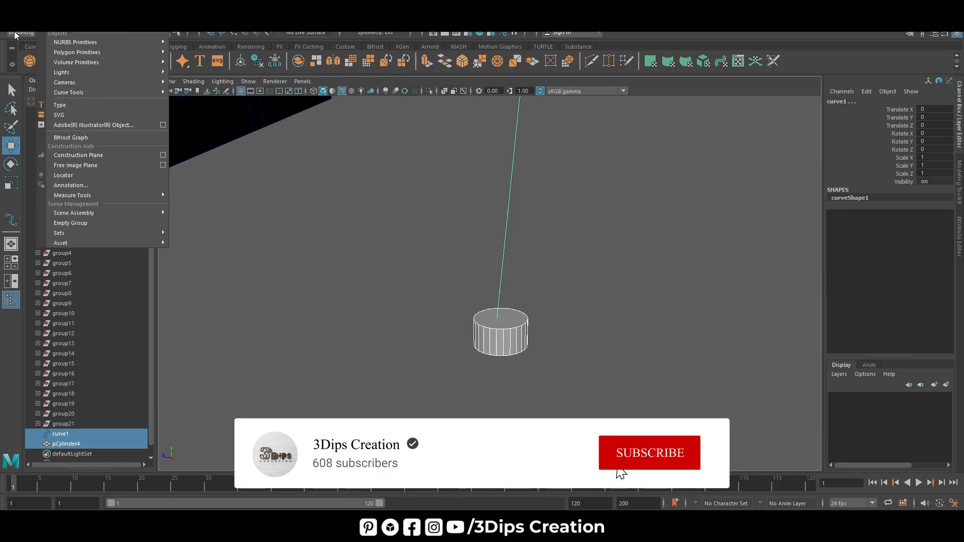
left_click(15, 33)
left_click(20, 64)
left_click(301, 21)
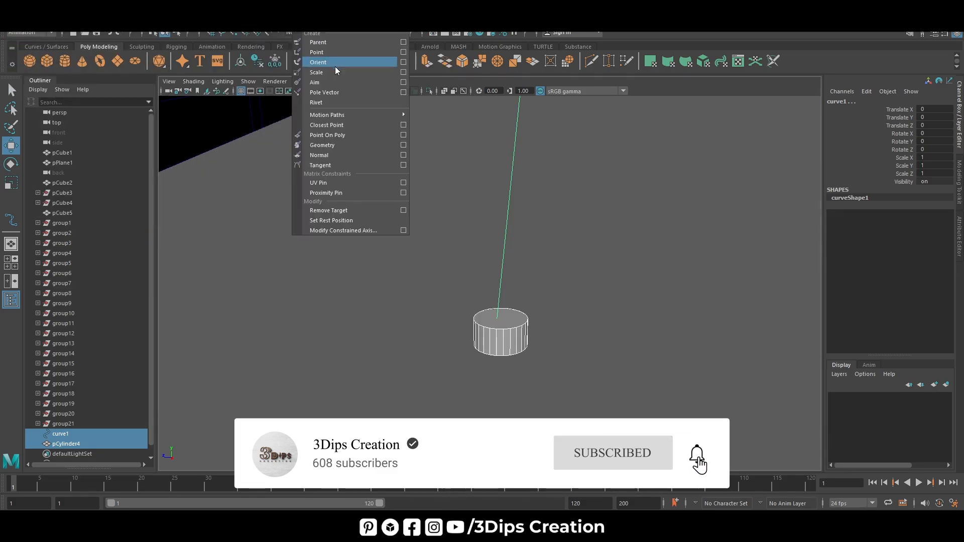
mouse_move(336, 115)
left_click(442, 114)
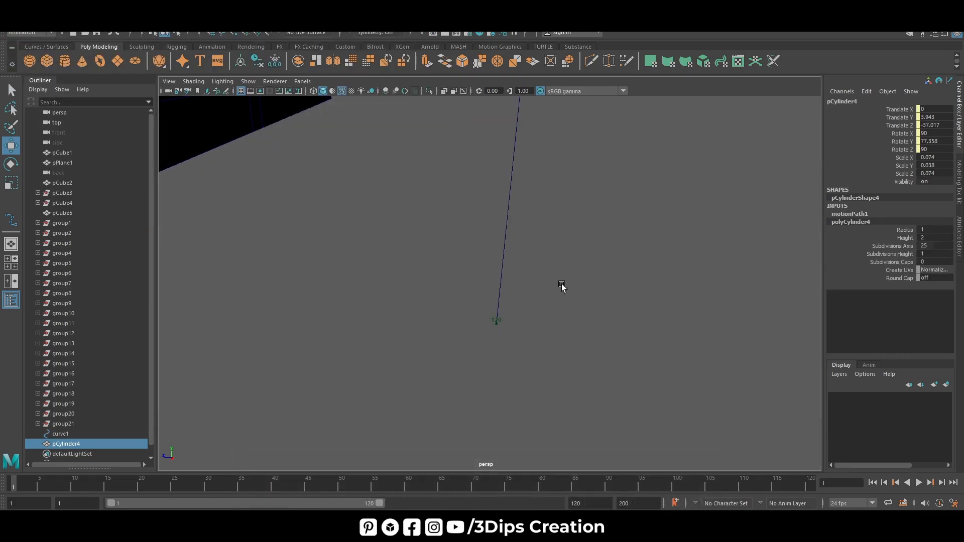
Step: Rotate the cylinder to about 167.8 degrees in Y so its flat cap faces along the start of the curve
key("f")
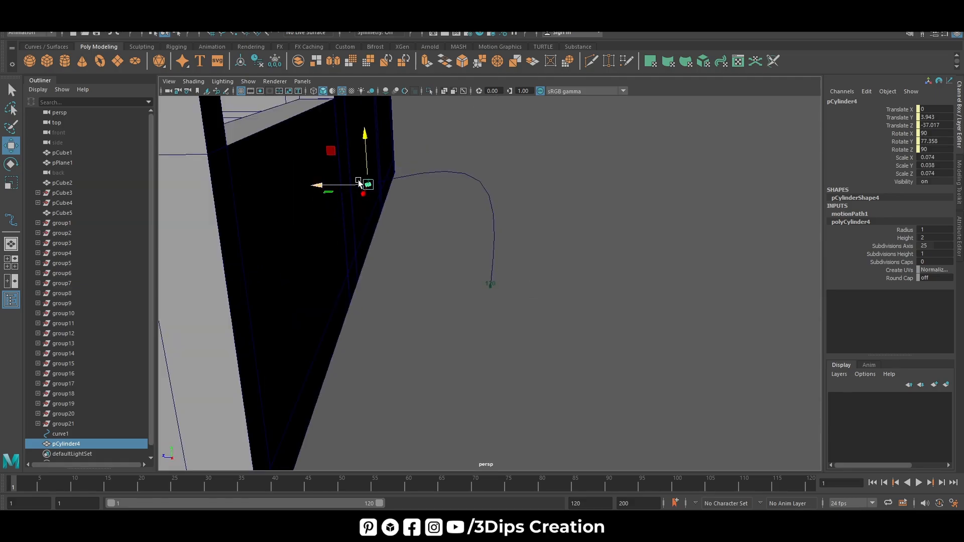
key("e")
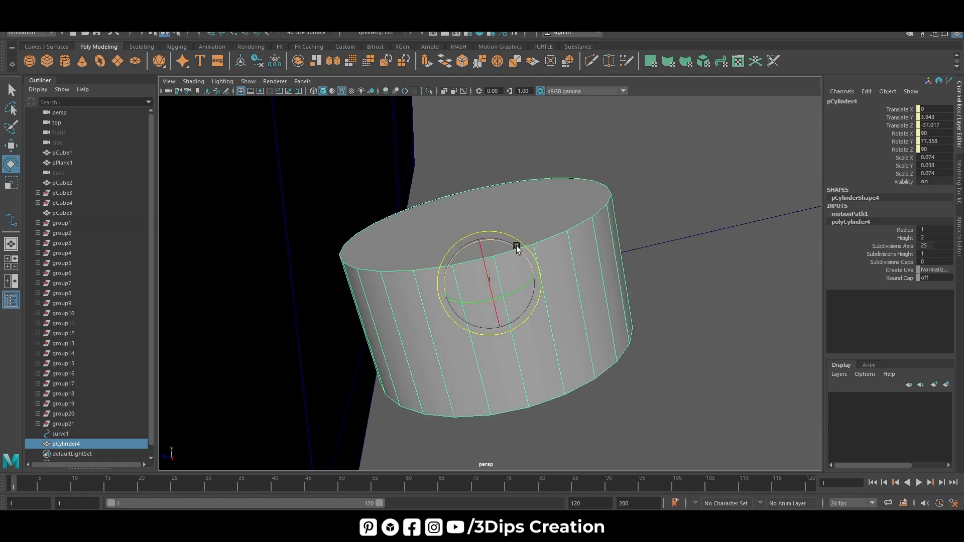
left_click_drag(517, 247, 536, 330)
key("space")
key("space")
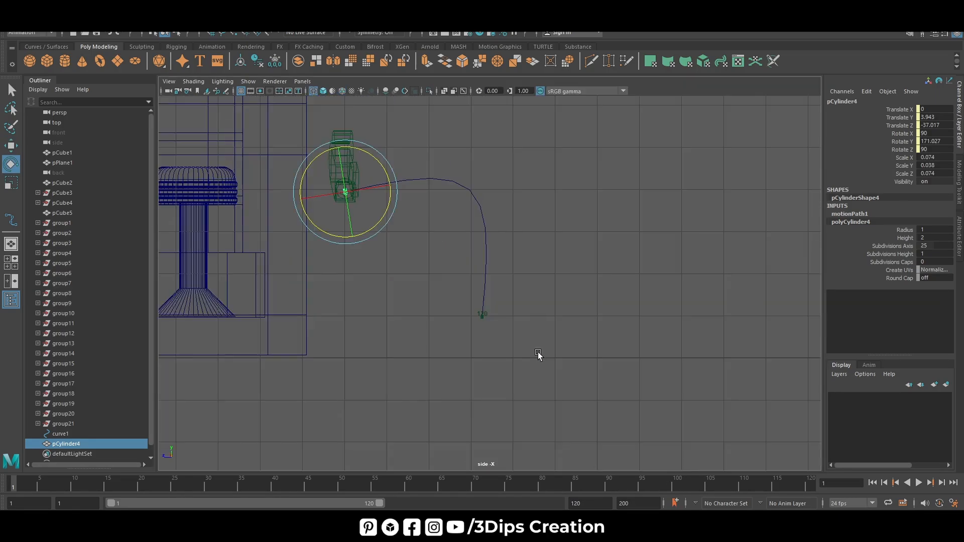
key("f")
left_click_drag(525, 260, 521, 259)
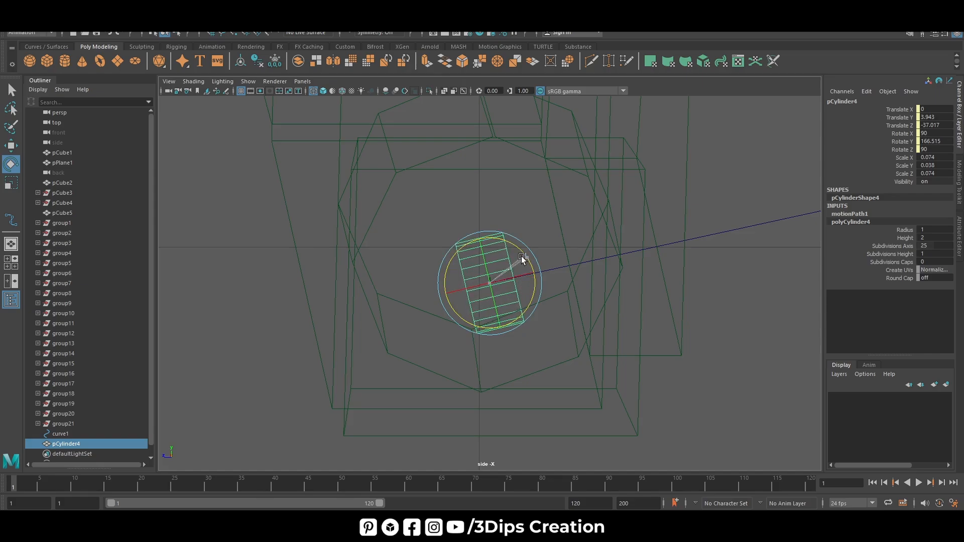
key("space")
key("space")
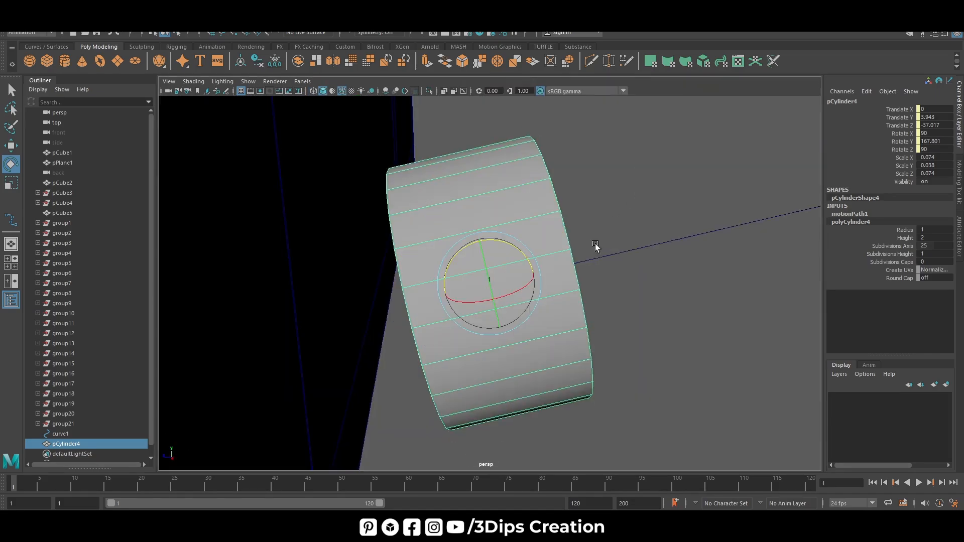
Step: Select the cylinder's cap face on the curve side together with the curve
left_click_drag(561, 297, 494, 304, "alt")
right_click_drag(557, 252, 549, 274)
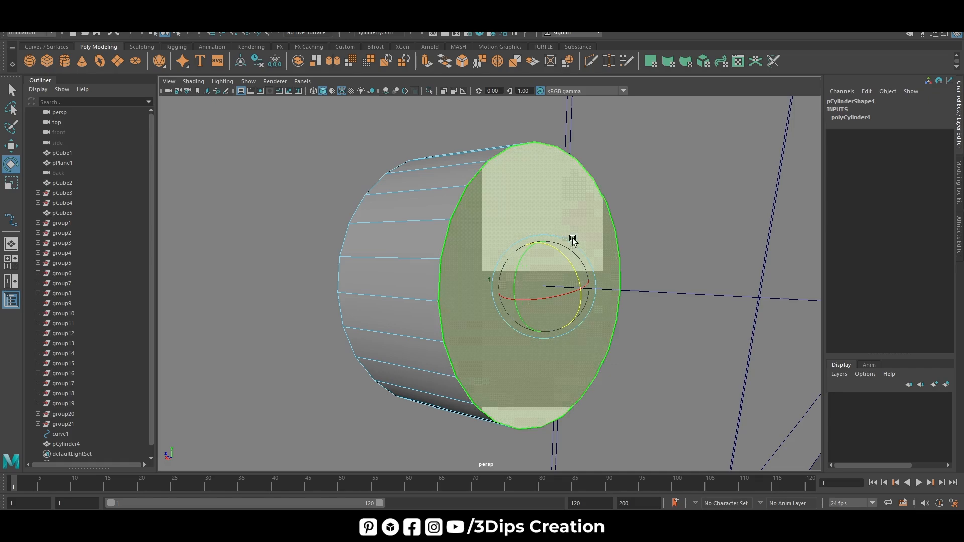
left_click(572, 241)
left_click(692, 295, "shift")
key("space")
key("space")
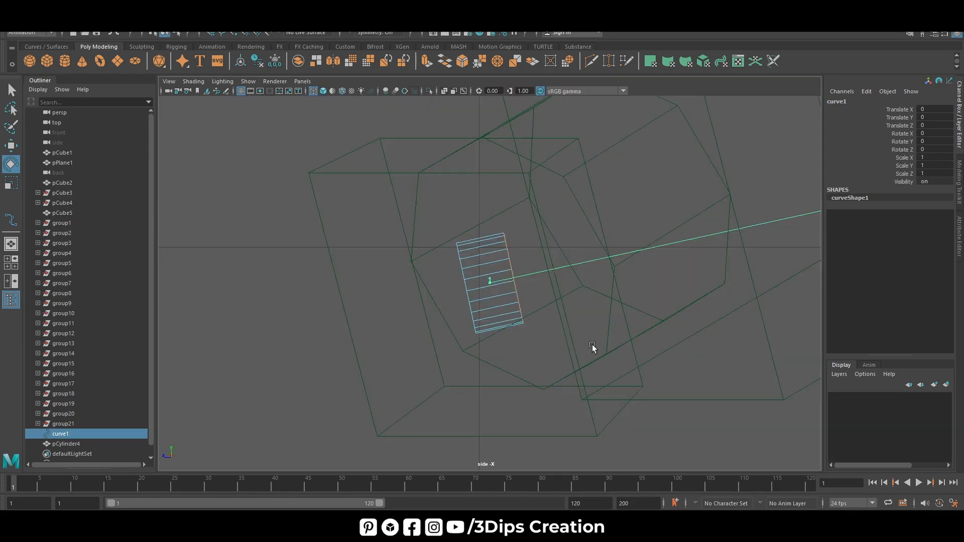
key("f")
key("w")
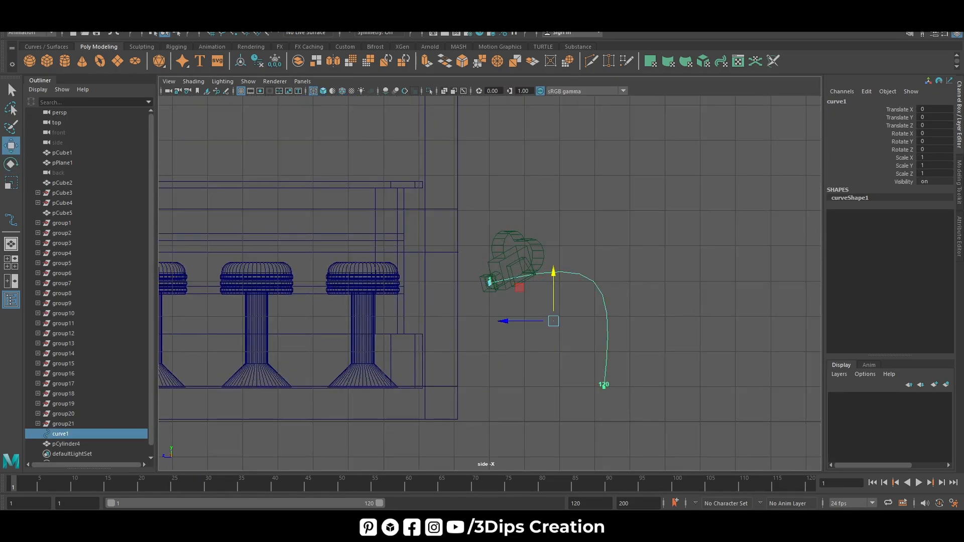
Step: Extrude the selected cap face along the curve with 25 divisions
scroll(582, 285, "up", 5)
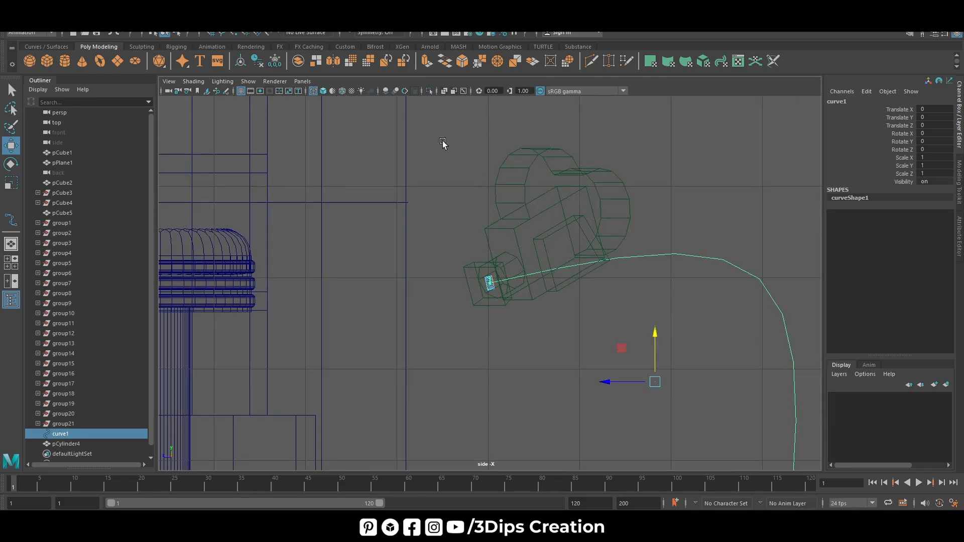
left_click(431, 64)
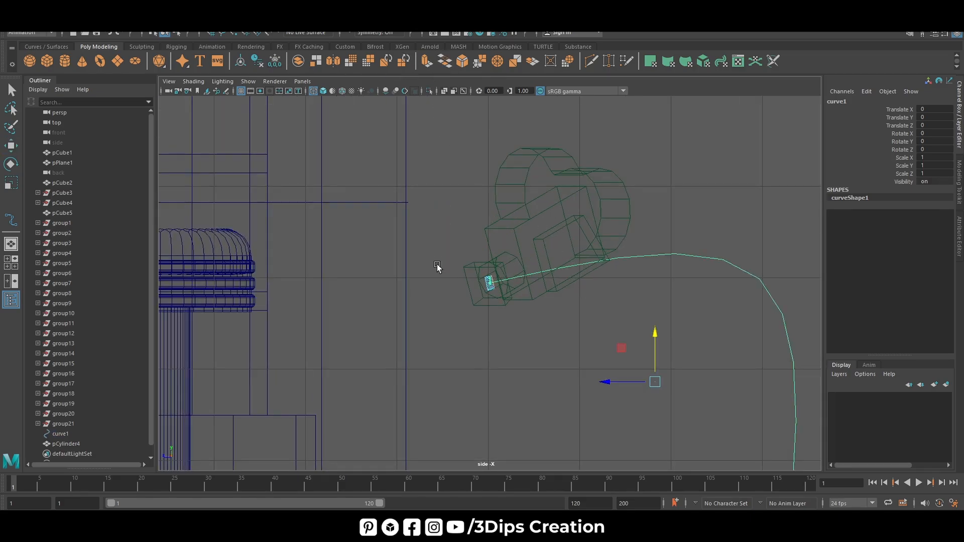
scroll(439, 269, "down", 5)
middle_click_drag(604, 350, 471, 325, "alt")
scroll(471, 324, "up", 1)
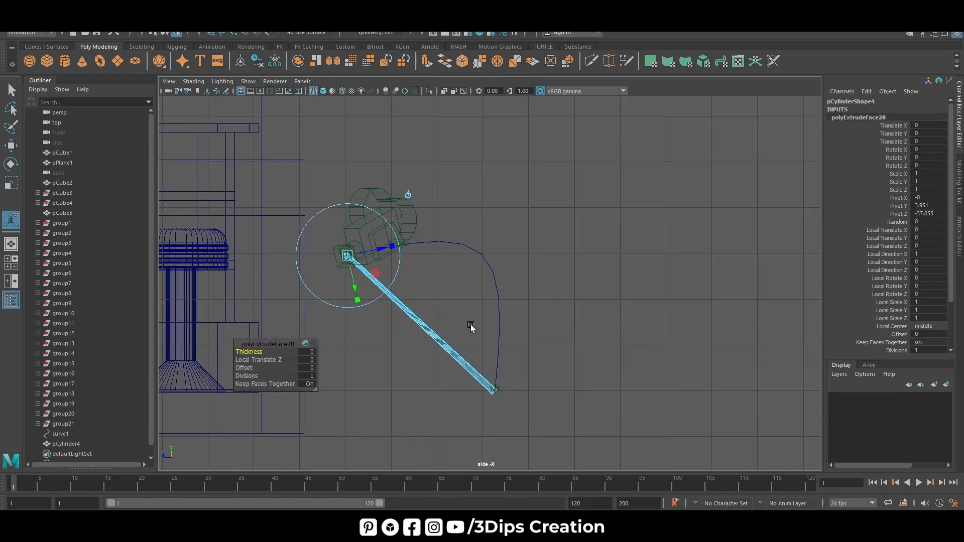
scroll(442, 276, "up", 4)
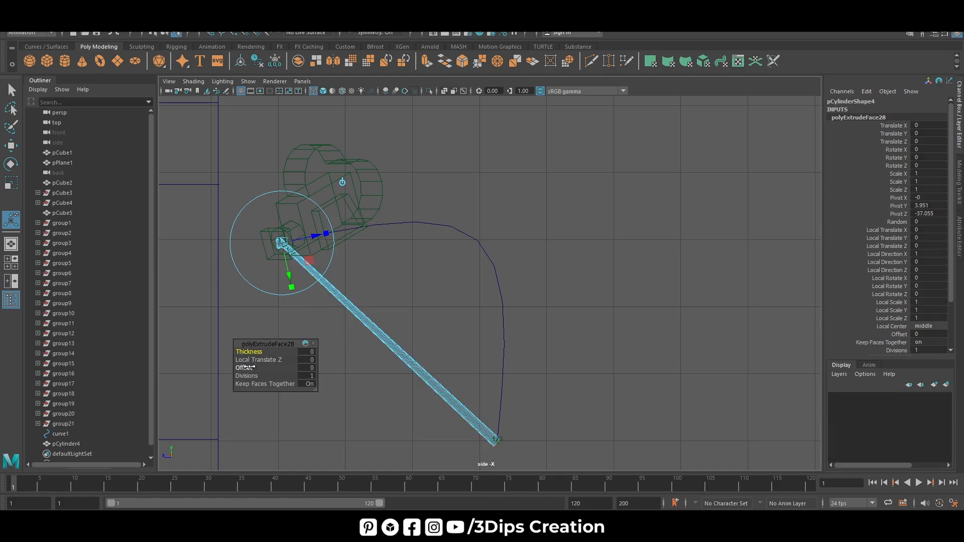
left_click_drag(247, 376, 382, 370)
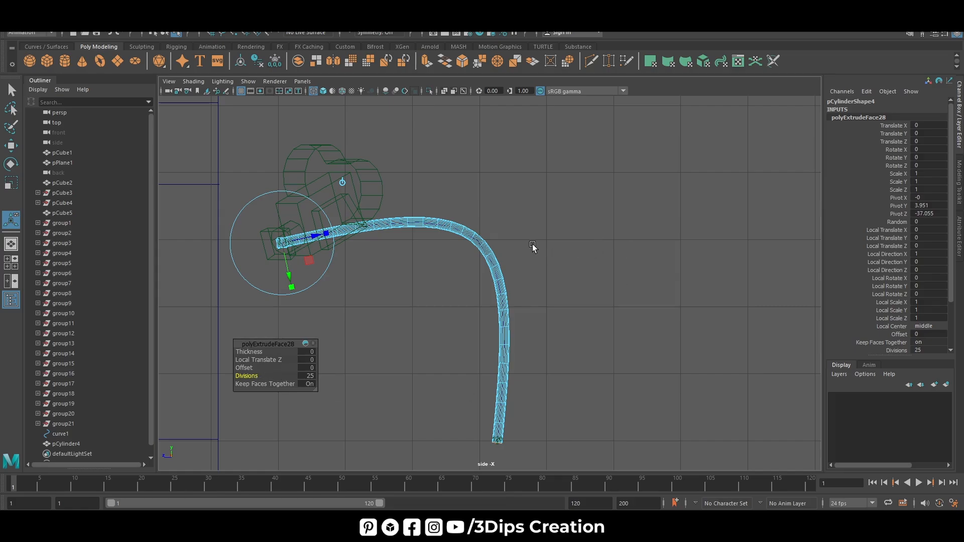
Step: Leave the Extrude tool, return the tube to object mode and clear the selection
key("w")
key("space")
key("space")
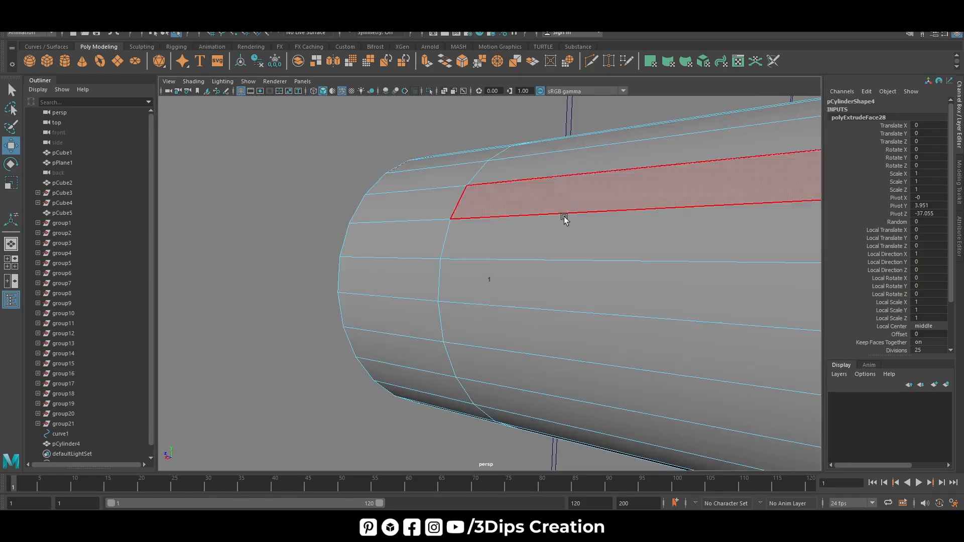
scroll(543, 252, "down", 3)
scroll(543, 266, "down", 5)
key("f")
scroll(537, 295, "down", 10)
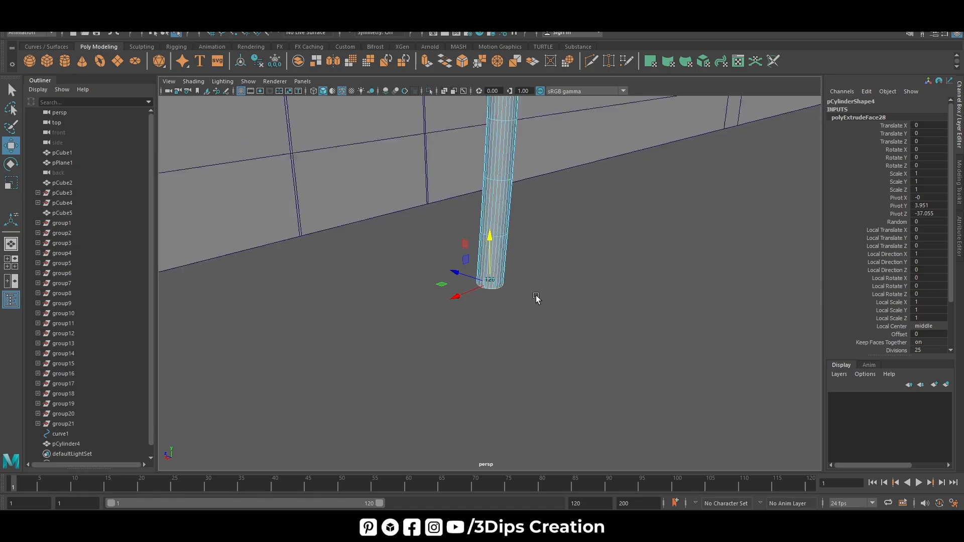
scroll(520, 320, "down", 3)
right_click_drag(484, 198, 537, 165)
left_click(407, 308)
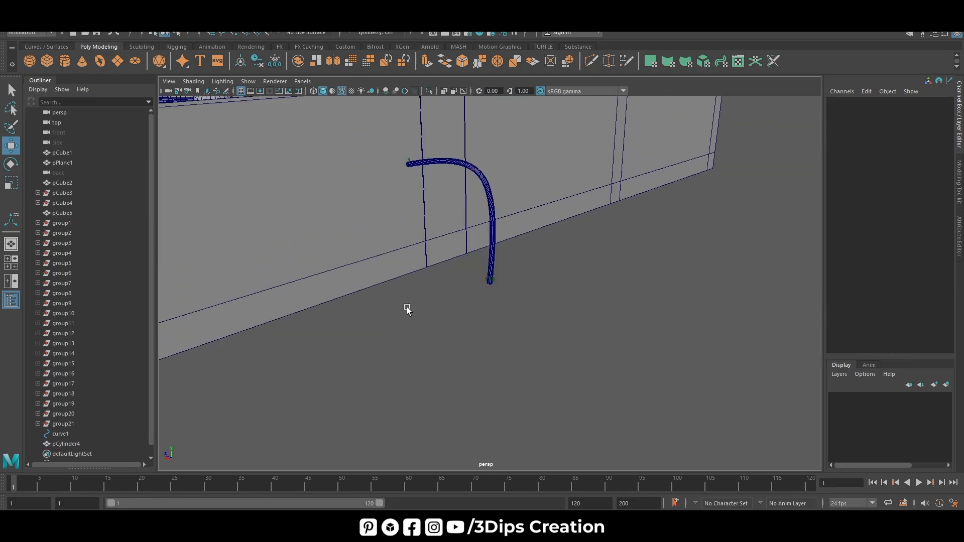
Step: Duplicate the curved tube and position the copy beside the original at about X -1.379 and Z -42.039
left_click_drag(407, 309, 495, 232, "alt")
left_click(487, 195)
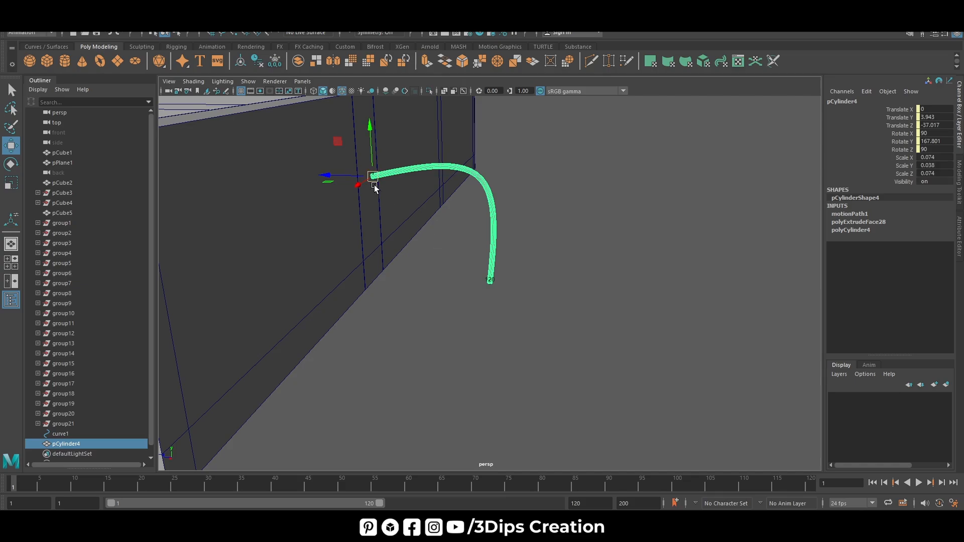
key("ctrl+d")
left_click_drag(311, 173, 525, 294)
left_click_drag(434, 242, 493, 254)
key("space")
key("space")
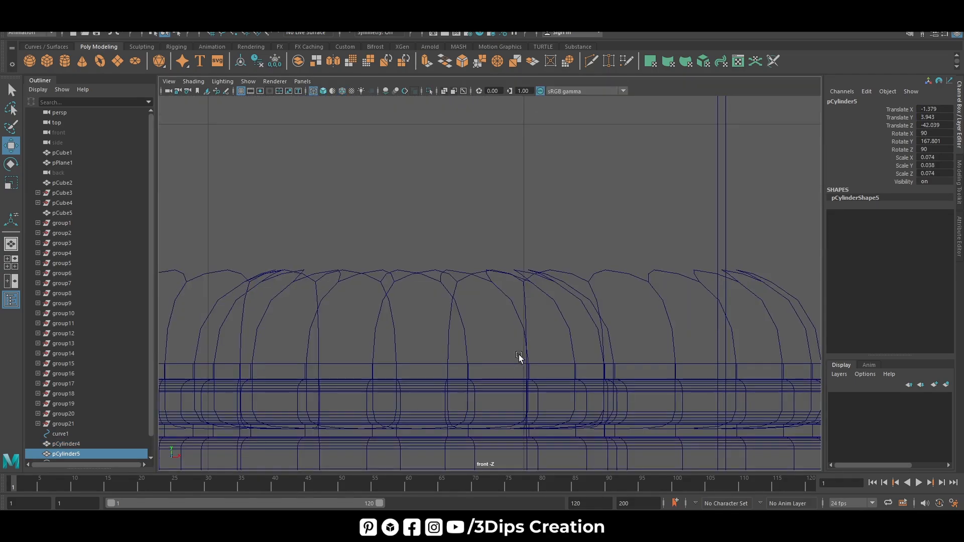
scroll(539, 293, "down", 3)
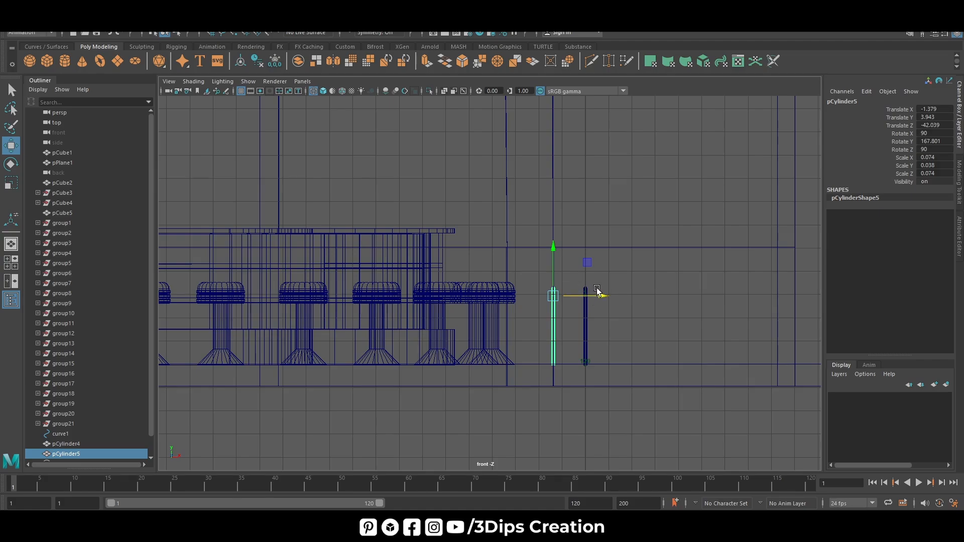
left_click_drag(604, 296, 602, 296)
key("space")
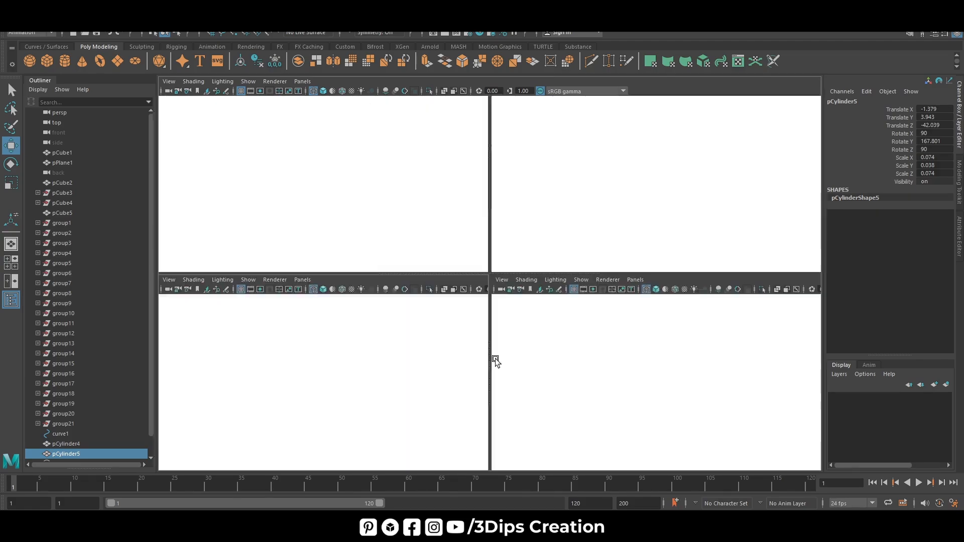
Step: Duplicate the curved tube again and position the second copy at about X -4.932 and Z -42.627
key("space")
key("f")
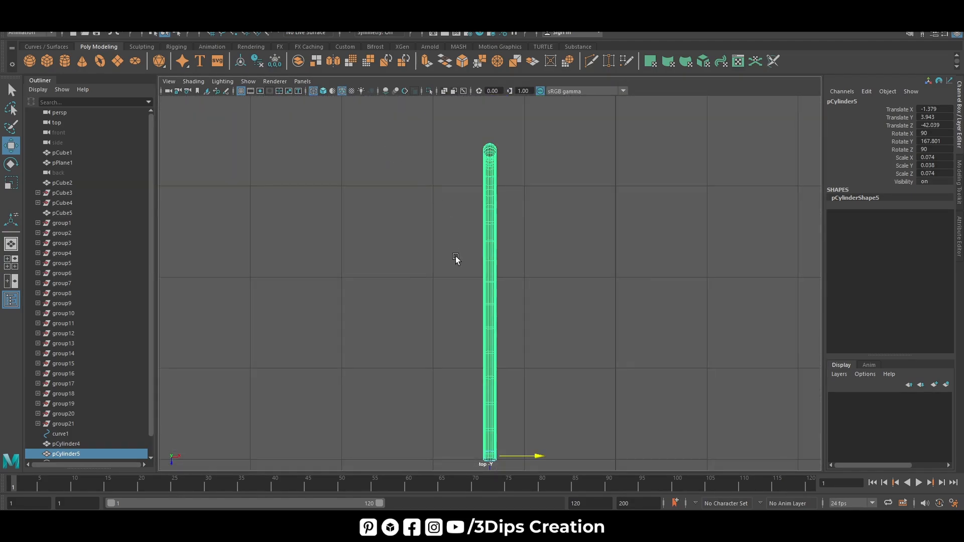
scroll(456, 260, "down", 5)
key("ctrl+d")
middle_click_drag(538, 282, 459, 332)
key("space")
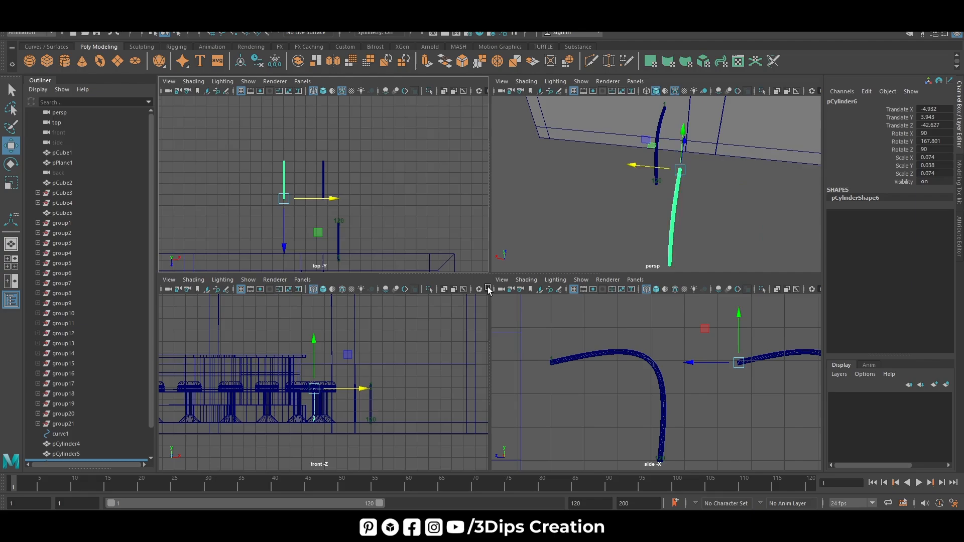
Step: Examine the original curved tube and its two copies beside the building from the side, top and perspective views
key("space")
key("f")
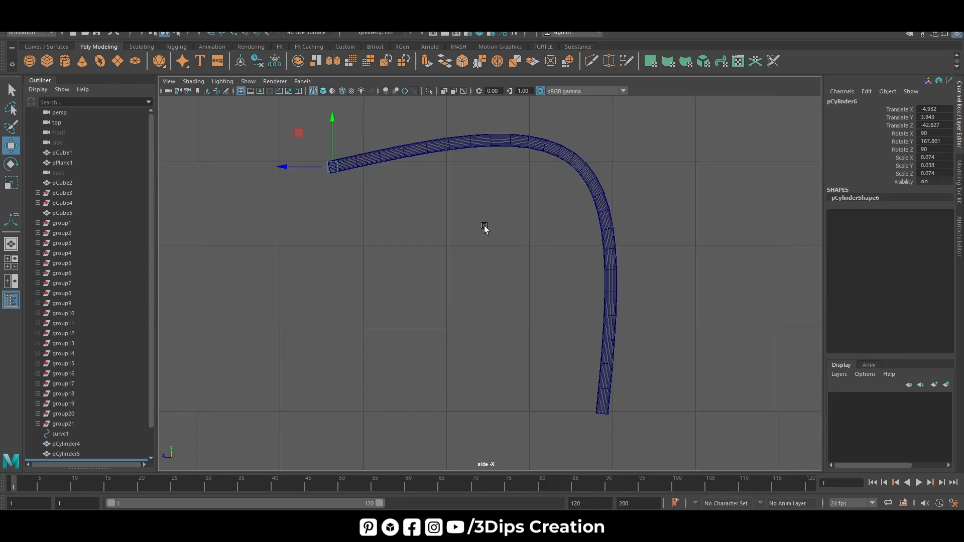
key("space")
key("space")
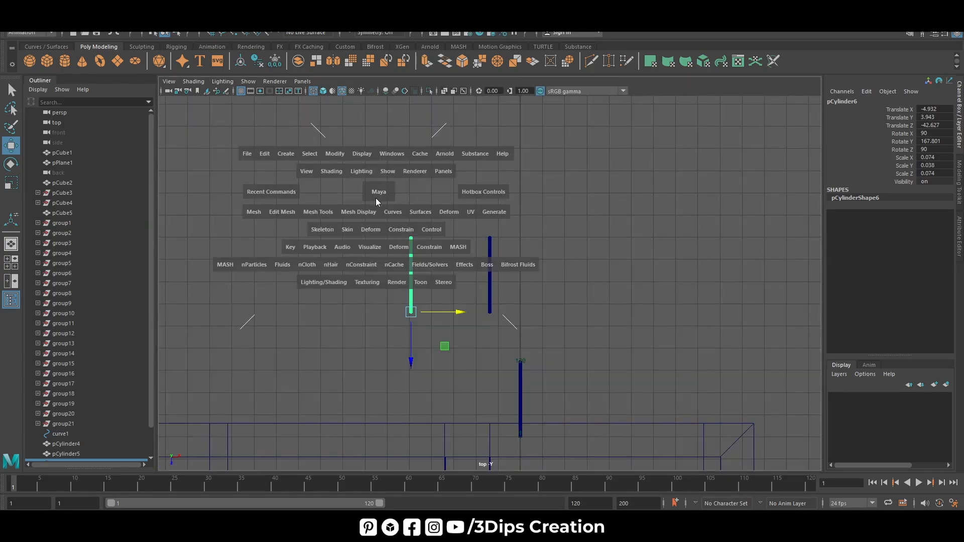
key("space")
key("space")
left_click_drag(474, 305, 545, 302, "alt")
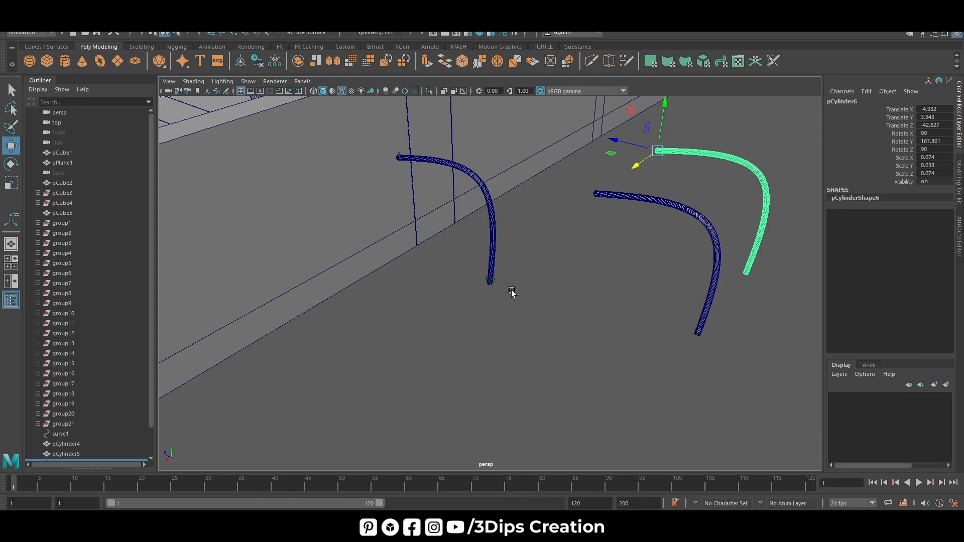
scroll(510, 291, "down", 1)
key("f")
scroll(520, 294, "down", 4)
left_click_drag(465, 319, 524, 309, "alt")
scroll(497, 299, "down", 6)
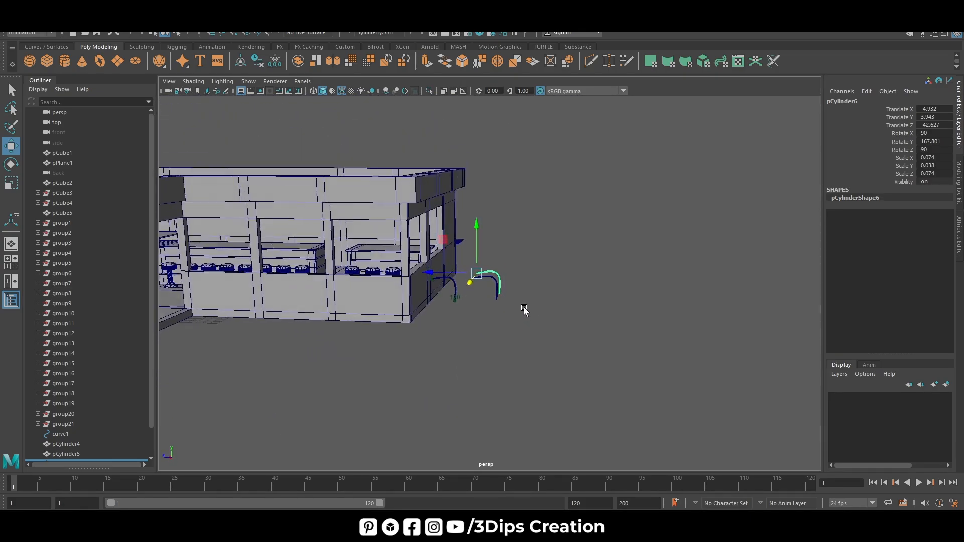
scroll(517, 301, "up", 8)
left_click(454, 341)
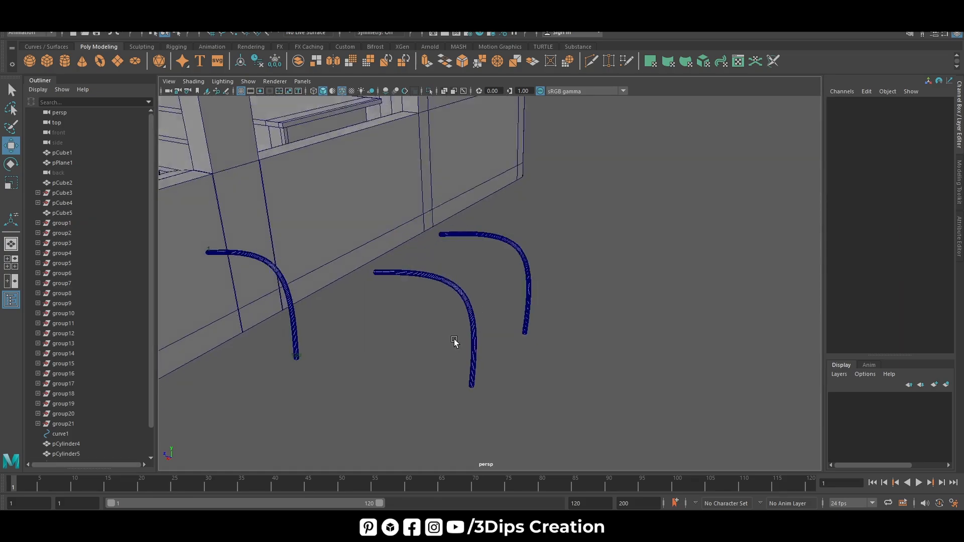
mouse_move(454, 342)
left_mouse_down("alt")
mouse_move(385, 348)
mouse_move(456, 347)
left_mouse_up("alt")
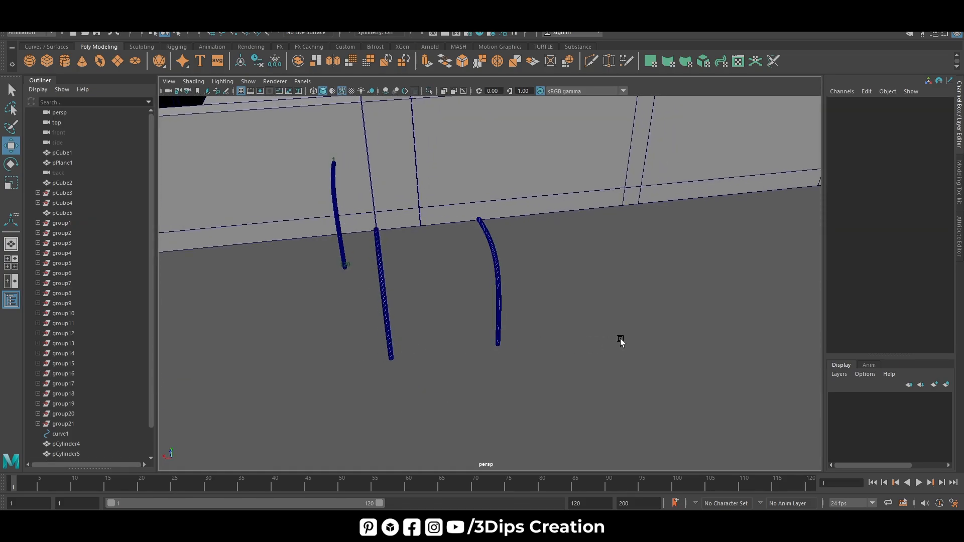
left_click_drag(621, 249, 544, 361, "alt")
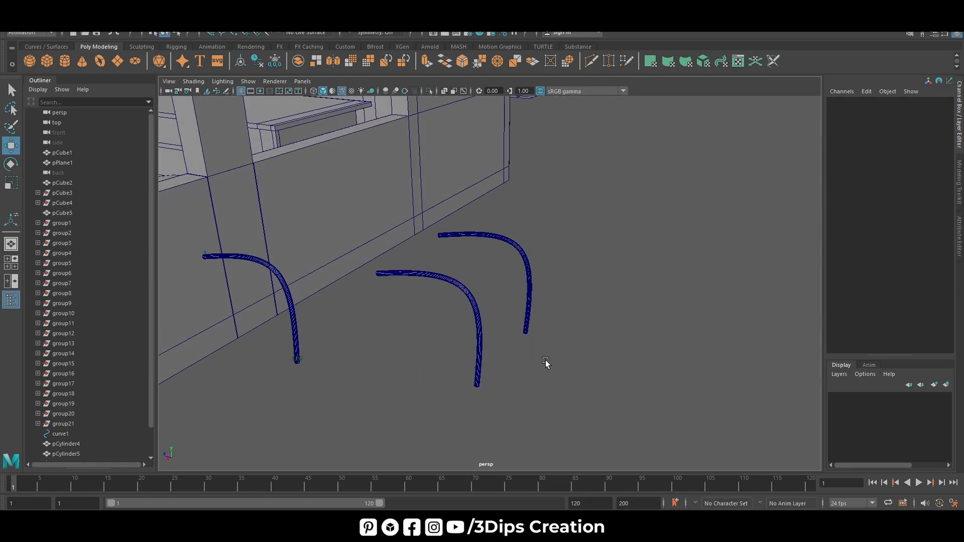
Step: Select the first tube copy in the side view and try picking the vertices at its lower end
left_click(480, 318)
left_click(523, 274, "shift")
key("space")
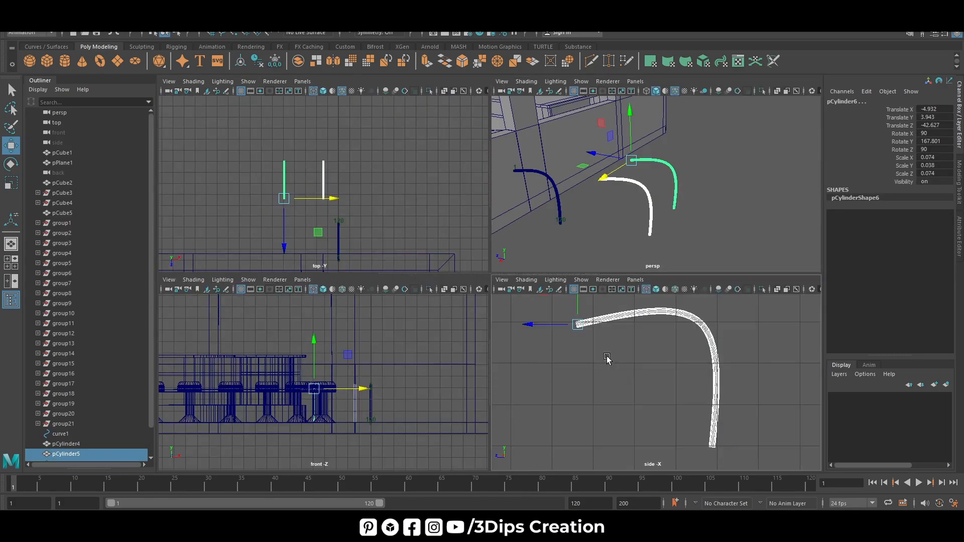
key("space")
left_click(467, 177)
left_click(444, 144)
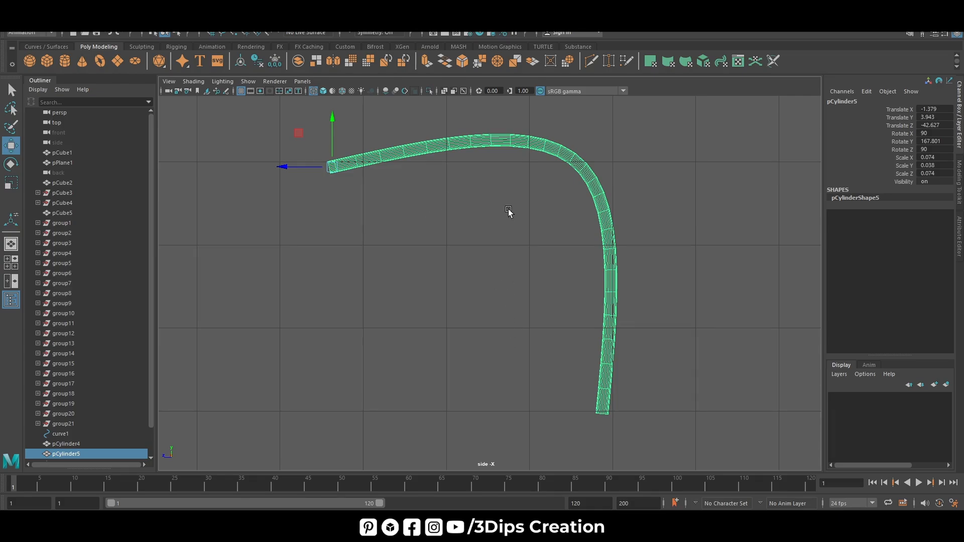
right_click_drag(509, 212, 586, 321)
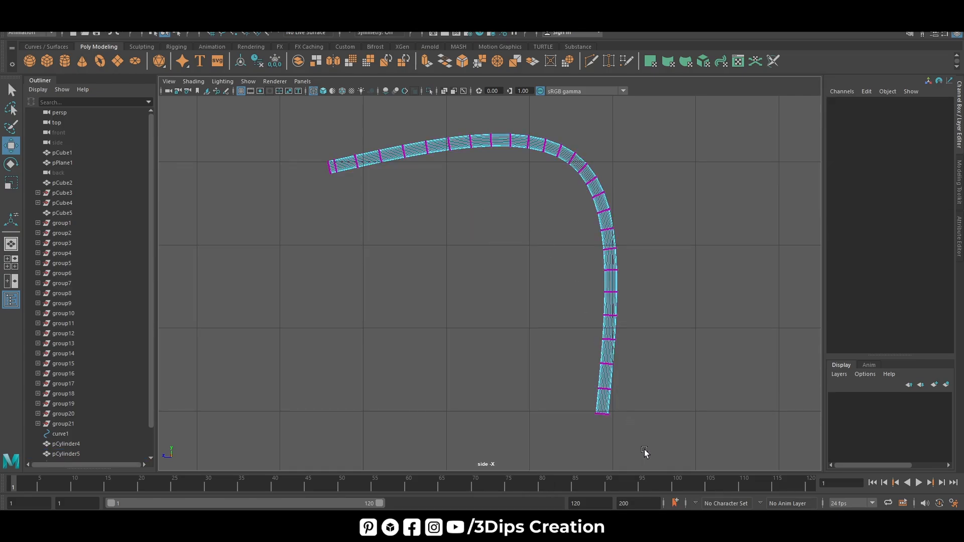
left_click_drag(645, 452, 561, 332)
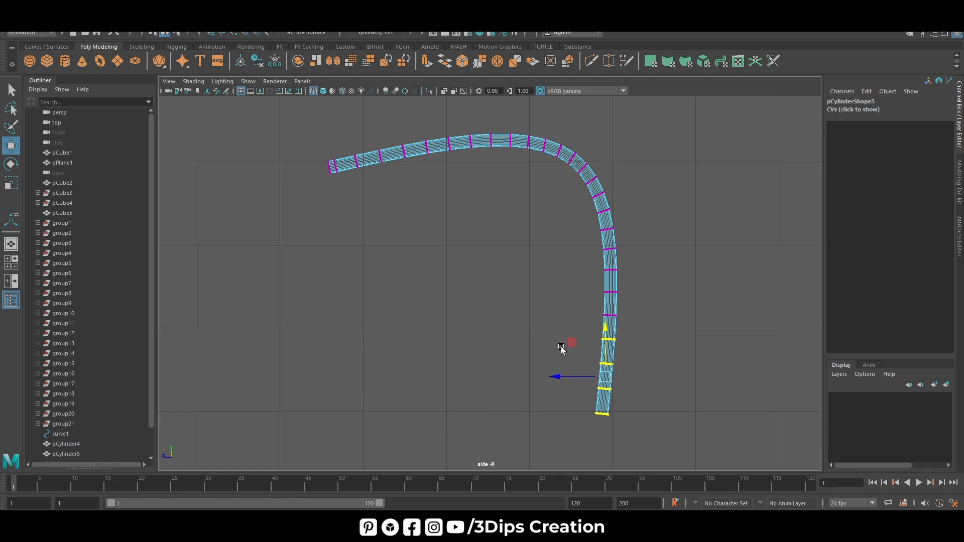
left_click_drag(646, 430, 556, 377)
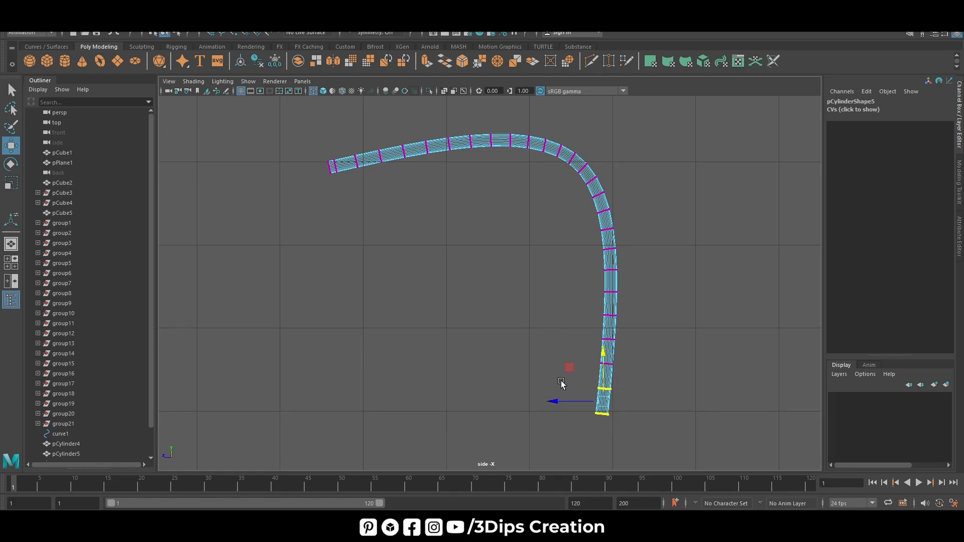
Step: Delete the faces of the last two segments at both ends of the first tube copy and return to object mode
right_click_drag(611, 326, 611, 277)
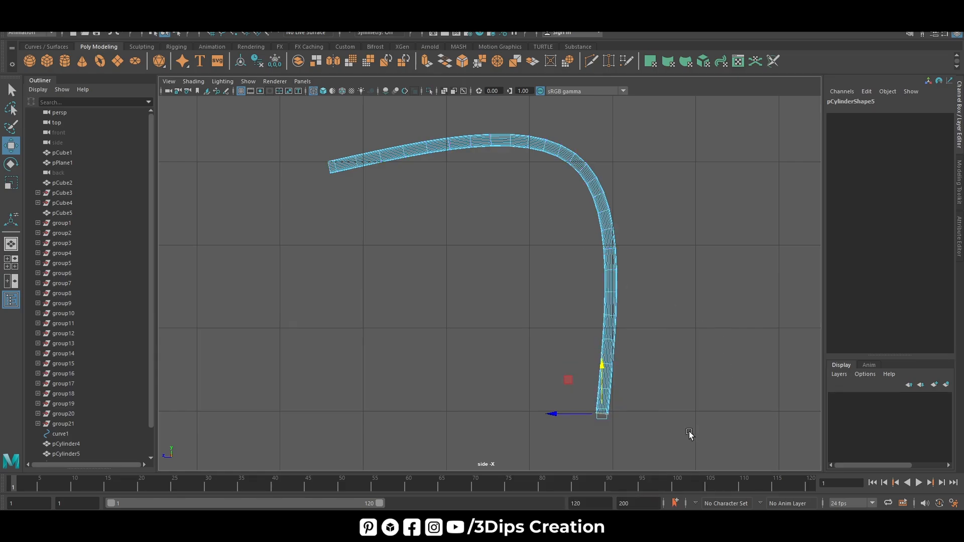
left_click_drag(689, 432, 564, 380)
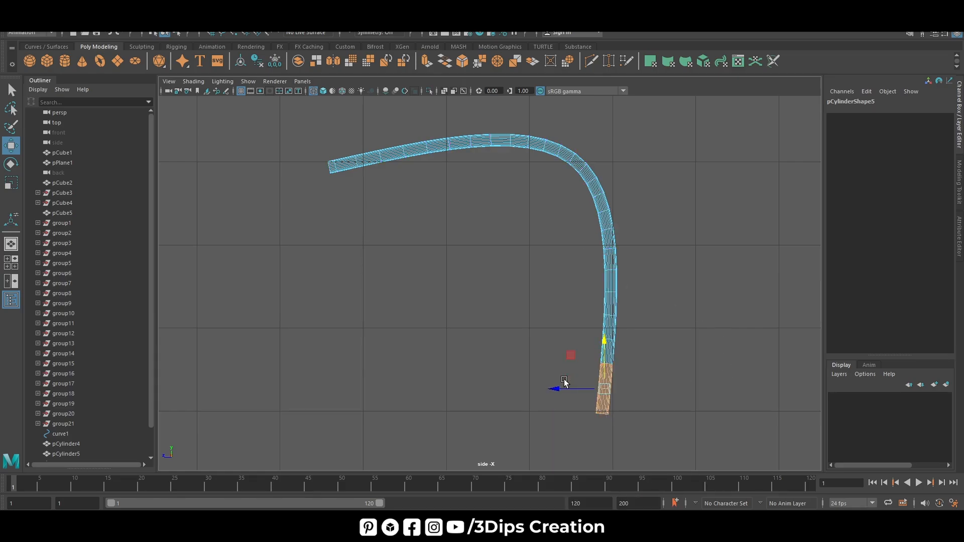
left_click_drag(307, 134, 369, 219, "shift")
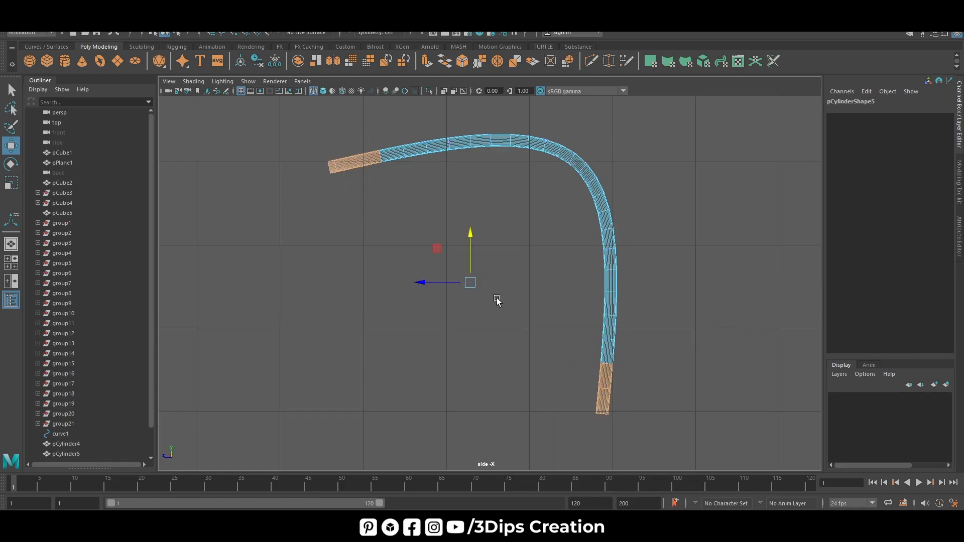
key("Delete")
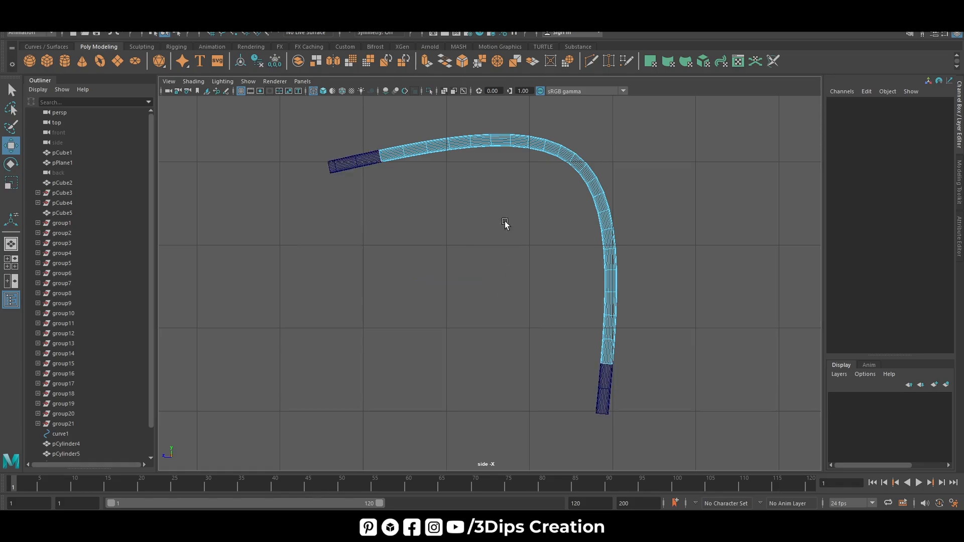
right_click_drag(457, 143, 518, 125)
Step: Switch to the Modeling menu set and cap the shortened tube's open ends with Fill Hole
key("space")
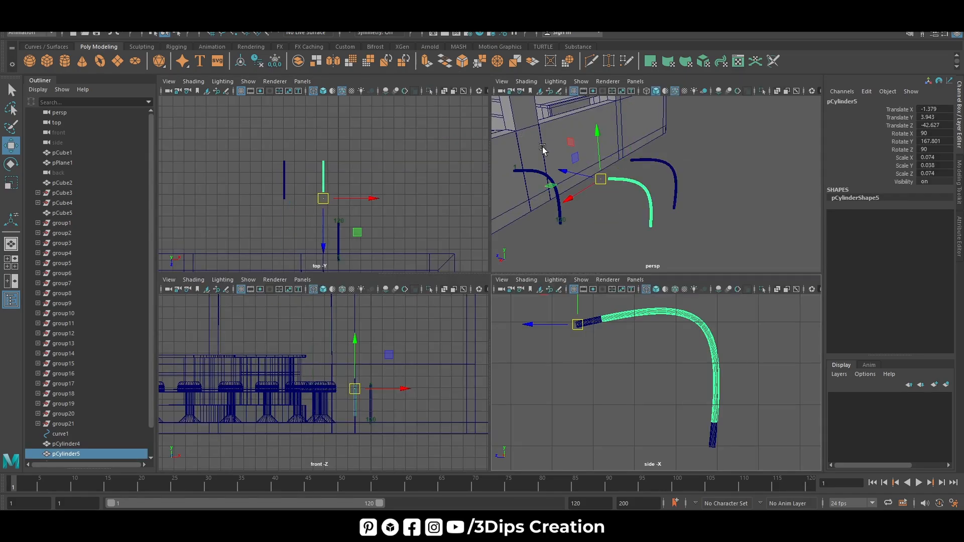
key("space")
key("f")
left_click_drag(426, 244, 493, 232, "alt")
left_click(239, 61)
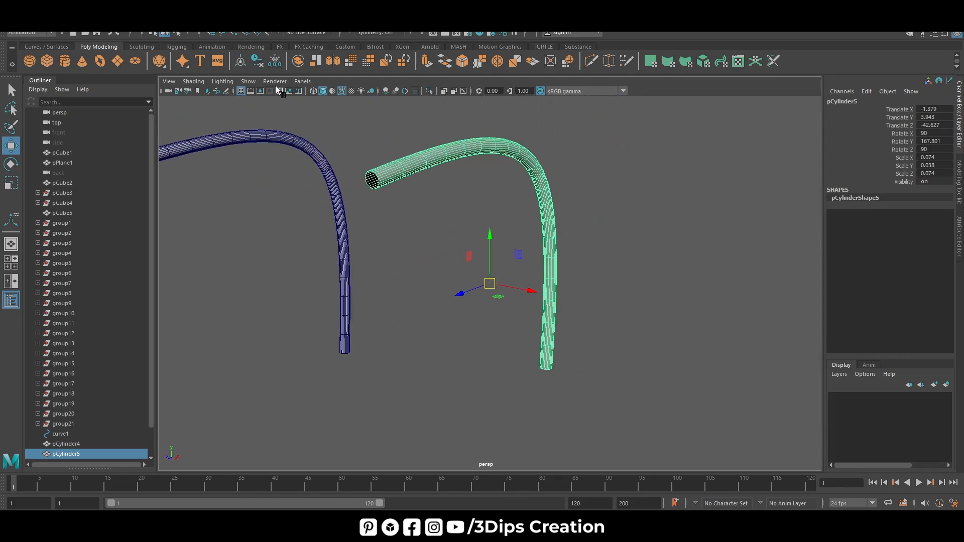
left_click(93, 24)
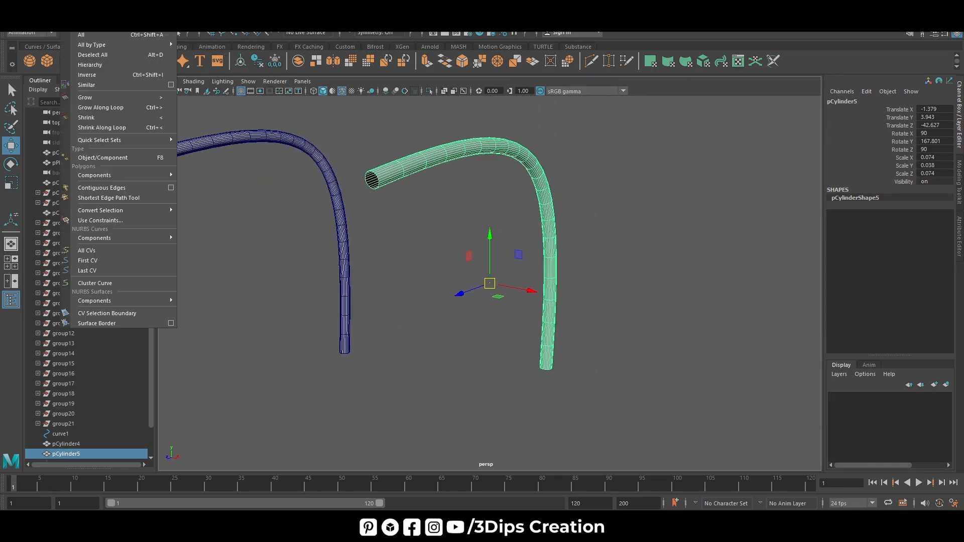
left_click(31, 33)
left_click(24, 43)
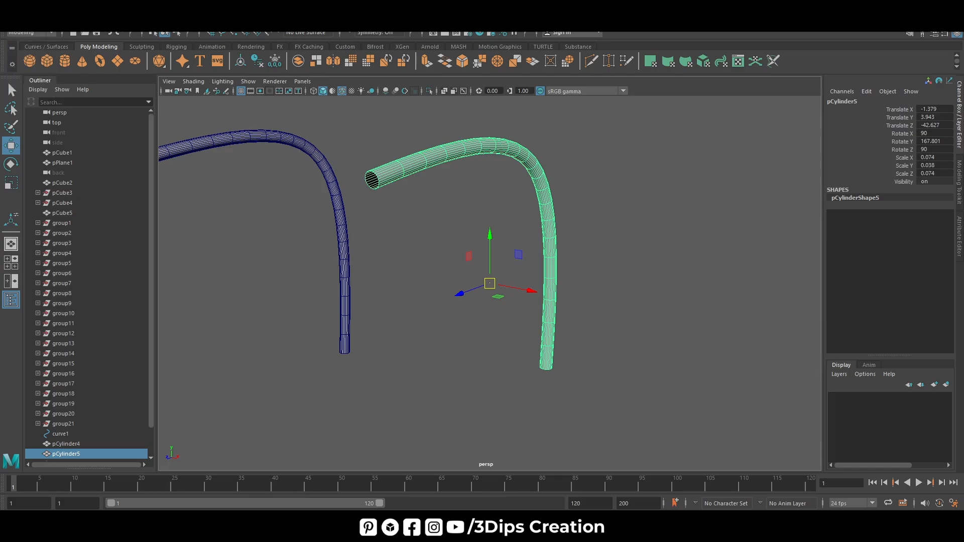
left_click(174, 23)
left_click(191, 90)
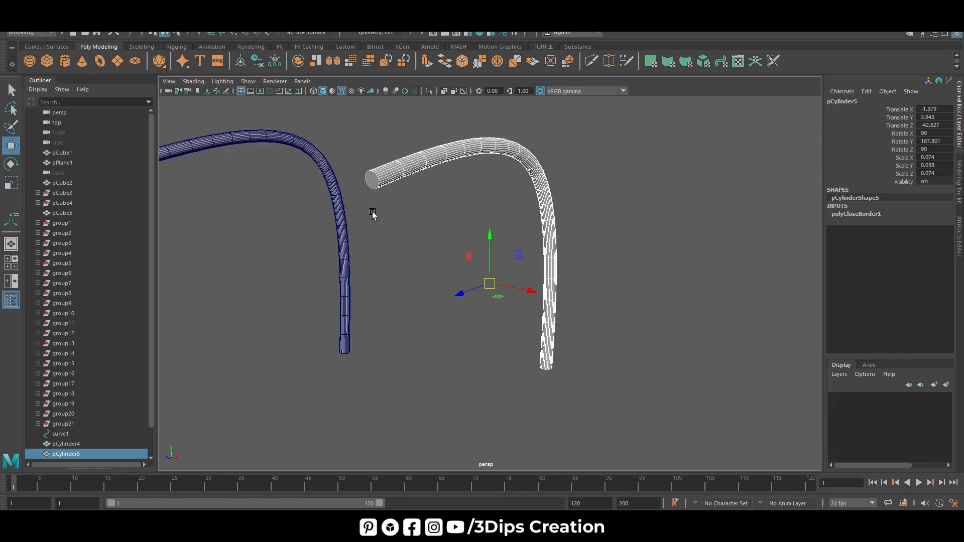
right_click_drag(404, 173, 452, 161)
left_click(407, 169)
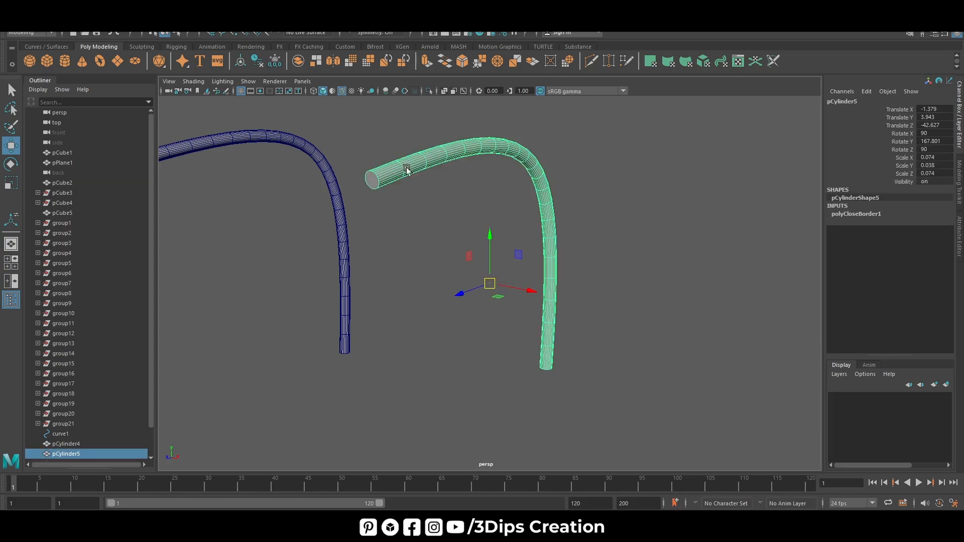
Step: Delete the unshortened second tube copy and leave the capped tube deselected
left_click(317, 161)
key("Delete")
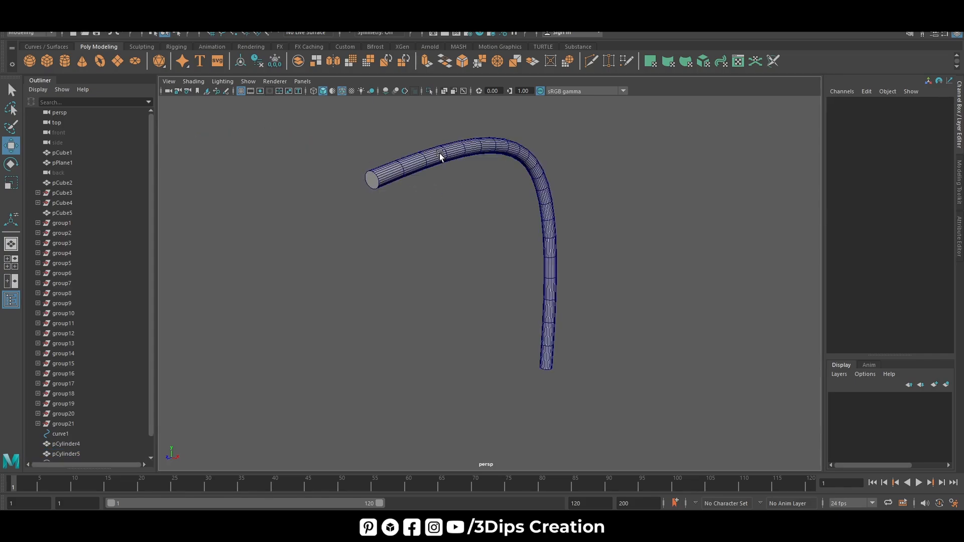
left_click(440, 154)
left_click_drag(410, 283, 373, 223, "alt")
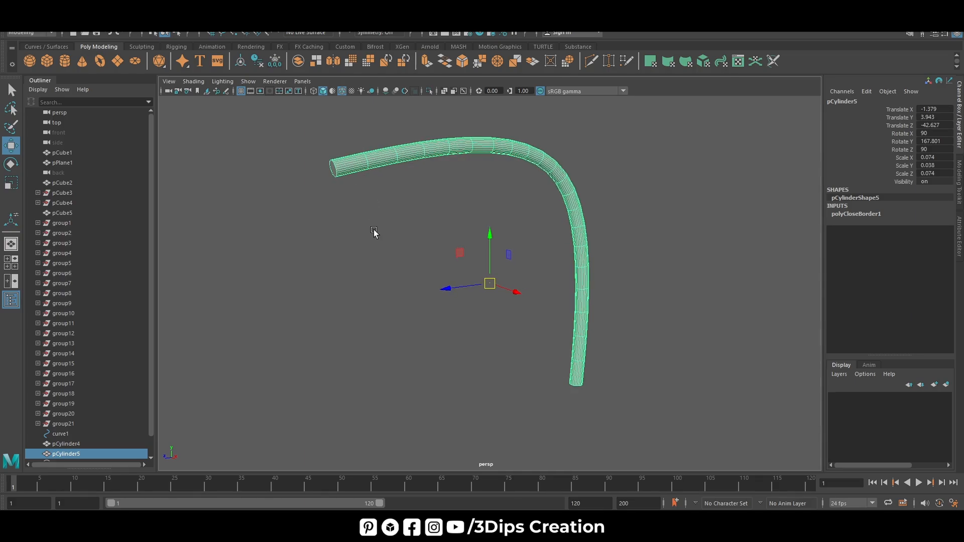
left_click(372, 230)
Step: Create a polygon cylinder and move it to about Z -45.779, near the tubes outside the building
left_click(75, 67)
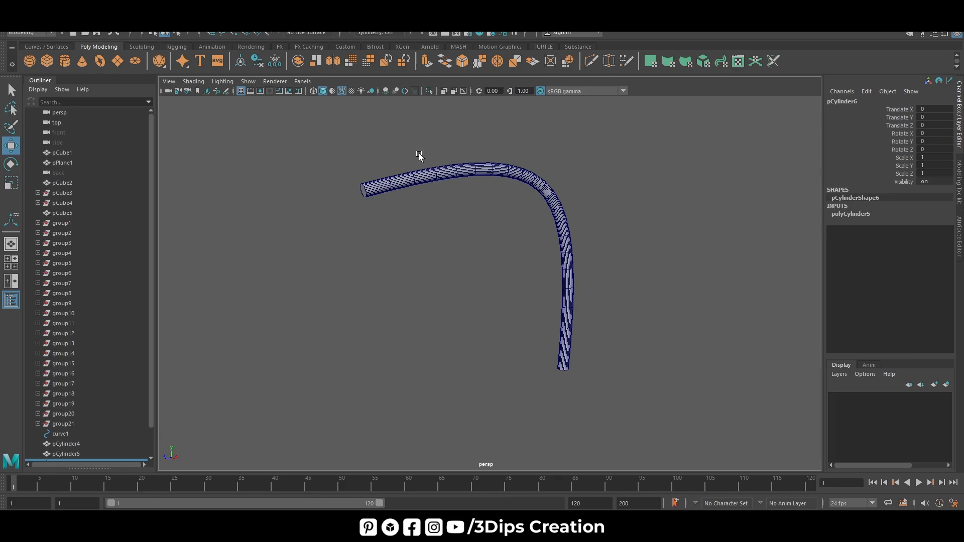
key("space")
key("space")
scroll(410, 188, "down", 10)
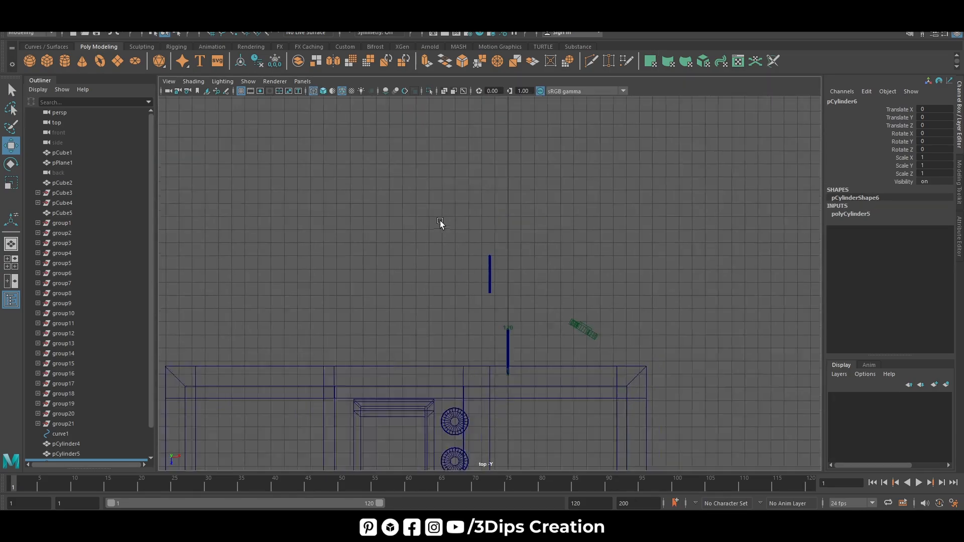
scroll(456, 201, "down", 5)
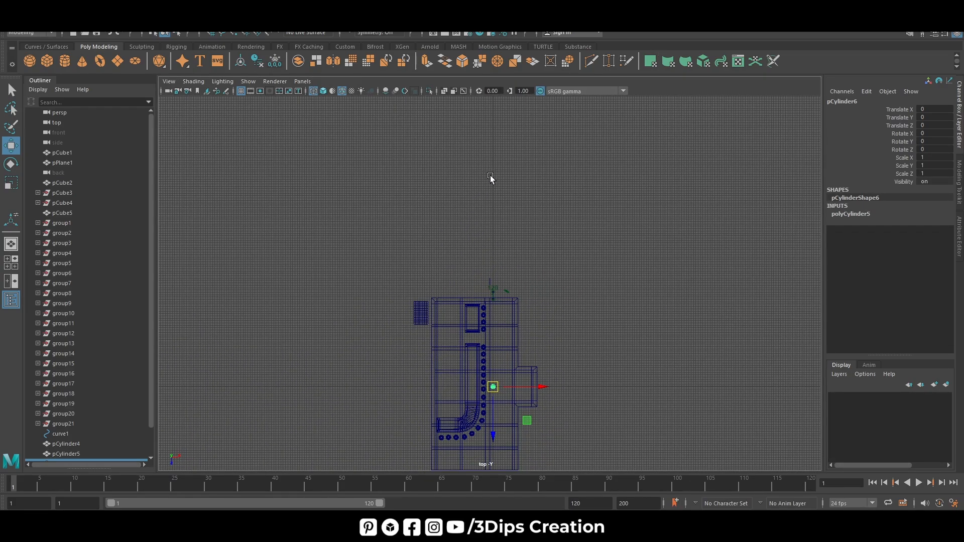
left_click_drag(493, 436, 489, 330)
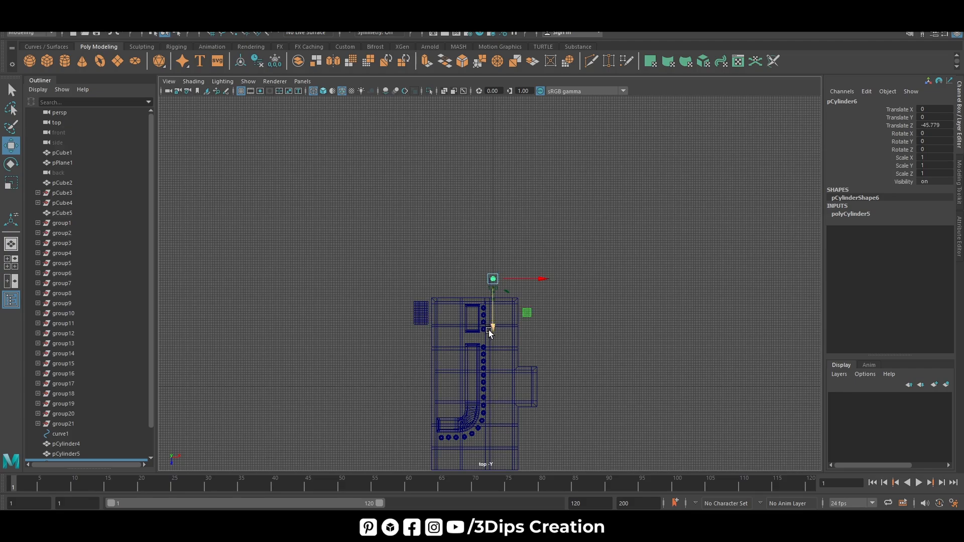
Step: Scale the new cylinder uniformly to about 0.113
key("f")
scroll(521, 301, "down", 3)
scroll(521, 301, "up", 3)
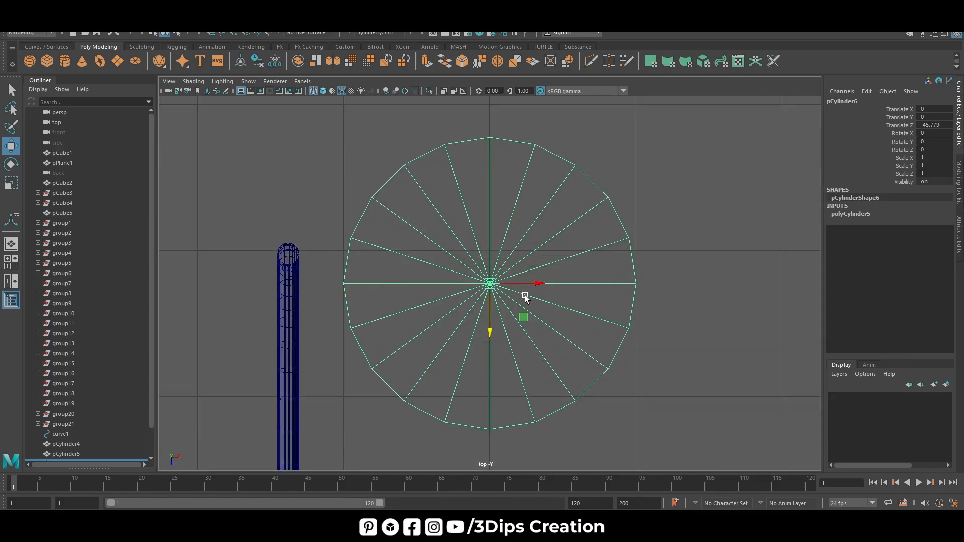
key("r")
left_click_drag(487, 277, 247, 426)
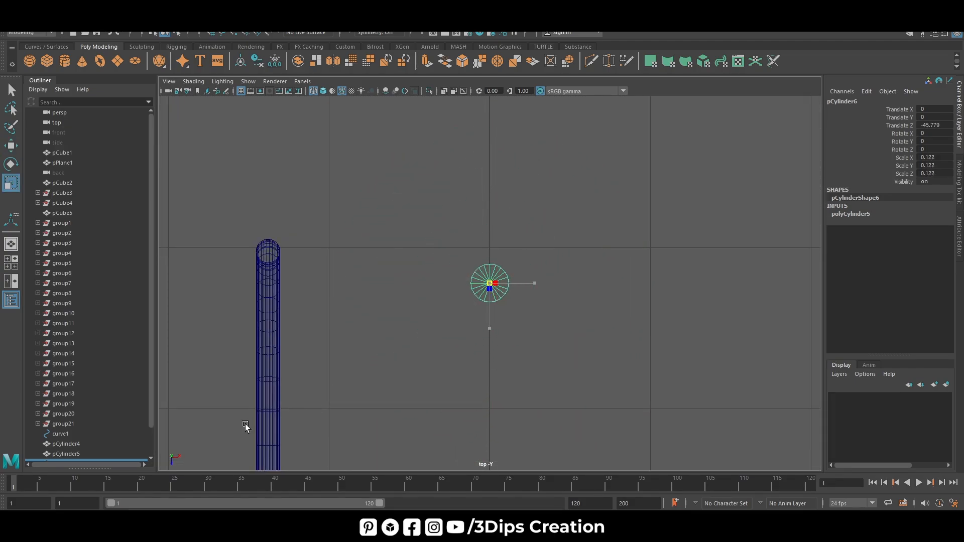
key("e")
key("w")
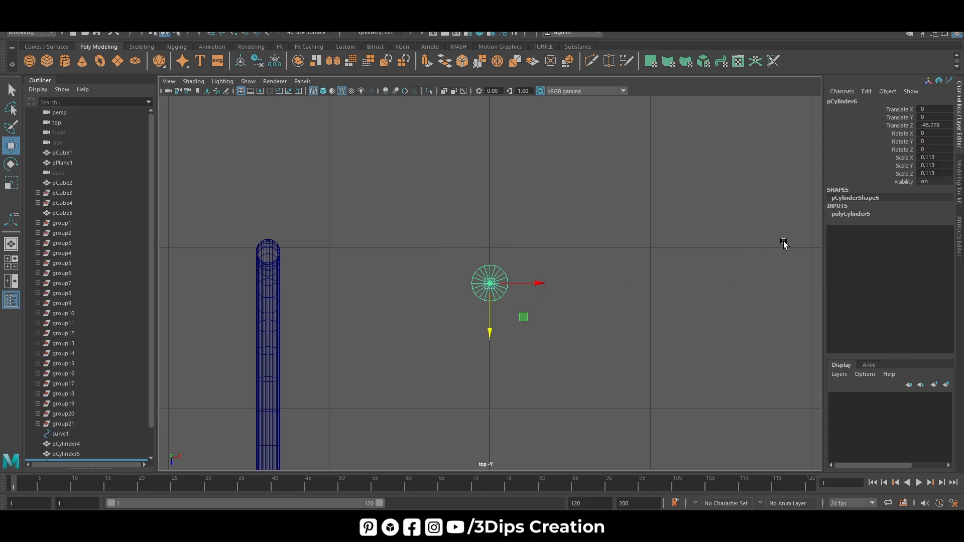
Step: Set the new cylinder's cap subdivisions to 0 and its axis subdivisions to 25
left_click(836, 216)
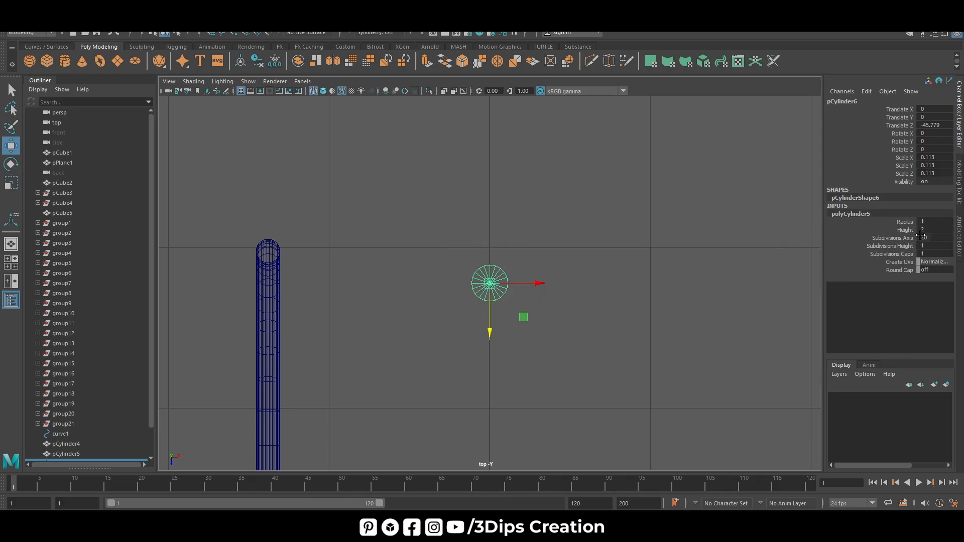
left_click(950, 253)
type("0")
key("Return")
left_click(951, 237)
type("25")
key("Return")
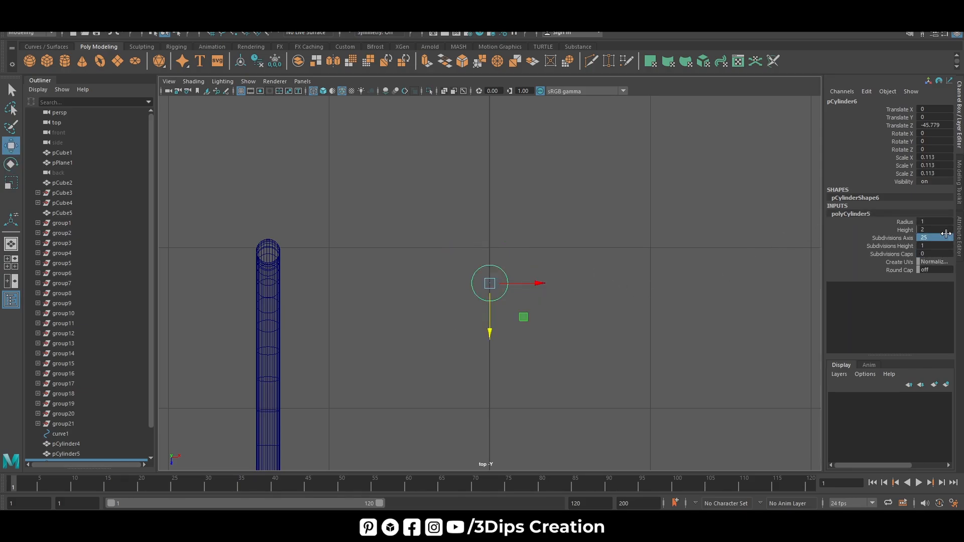
Step: Move the new cylinder over the tube's lower end in plan and scale it uniformly to about 0.069
left_click_drag(536, 284, 311, 283)
left_click_drag(270, 329, 278, 301)
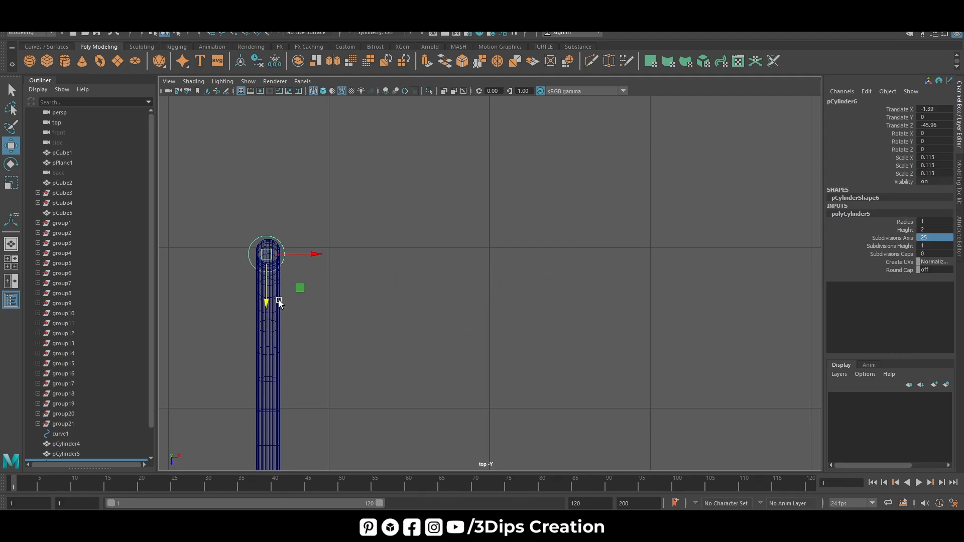
key("f")
left_click_drag(543, 284, 451, 316)
key("r")
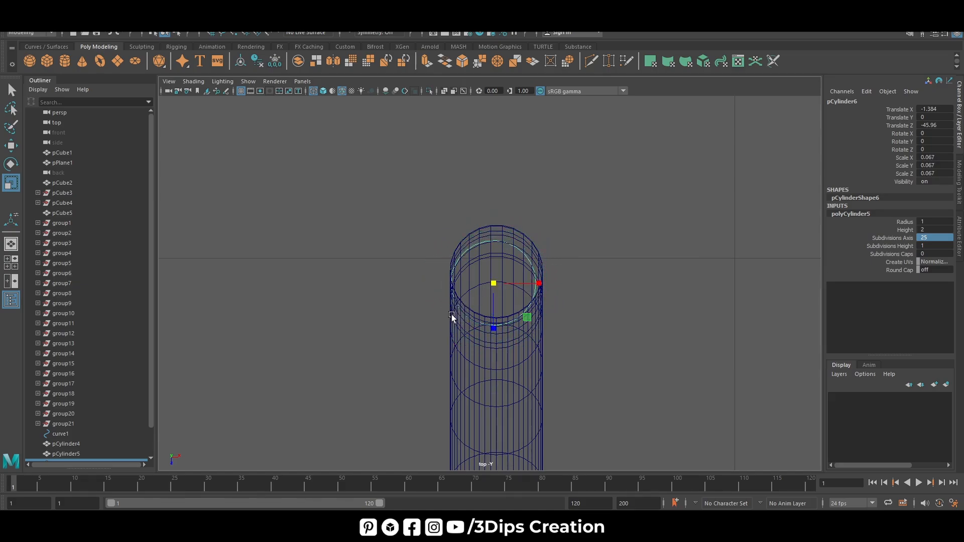
left_click_drag(490, 282, 492, 287)
Step: Centre the cylinder on the tube's lower end in plan, at about X -1.38 and Z -45.974
key("w")
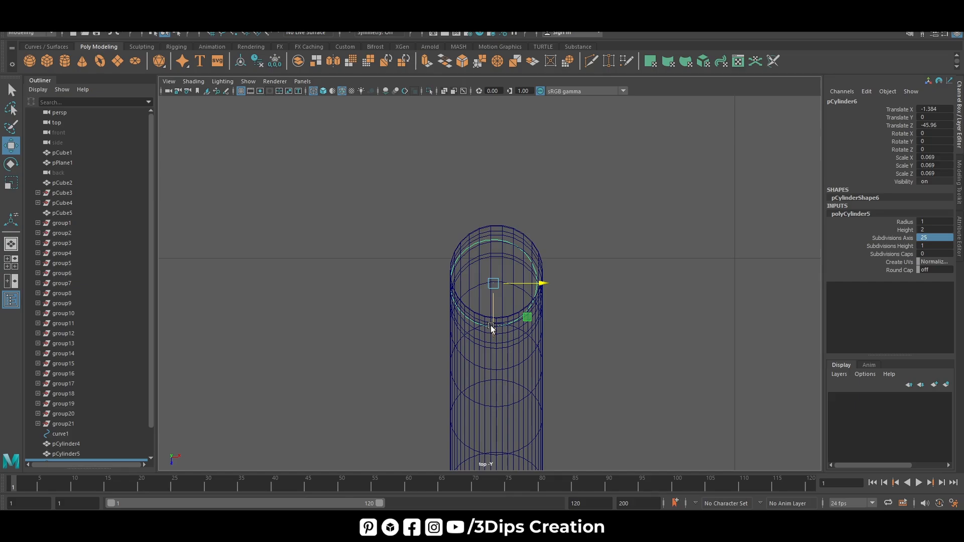
mouse_move(499, 332)
left_mouse_down()
mouse_move(497, 324)
mouse_move(507, 327)
left_mouse_up()
left_click_drag(540, 276, 542, 276)
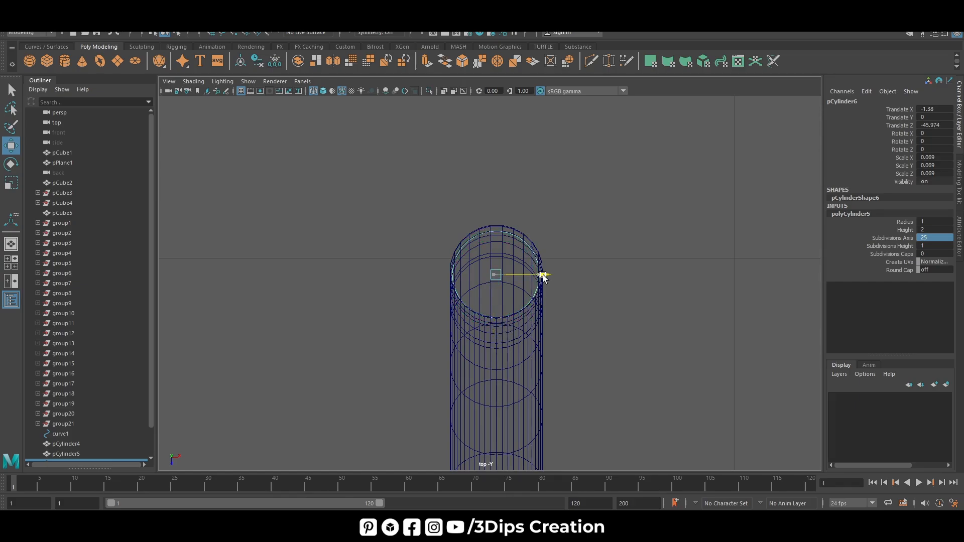
Step: Raise the cylinder to about Y 1.678 so it sits within the lower end of the tube
key("space")
key("space")
key("f")
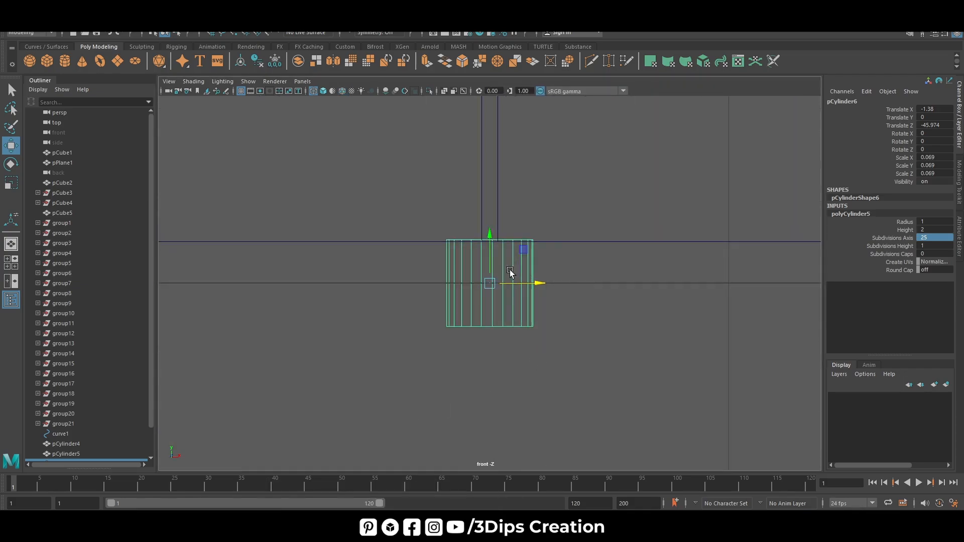
key("space")
key("space")
scroll(447, 281, "down", 4)
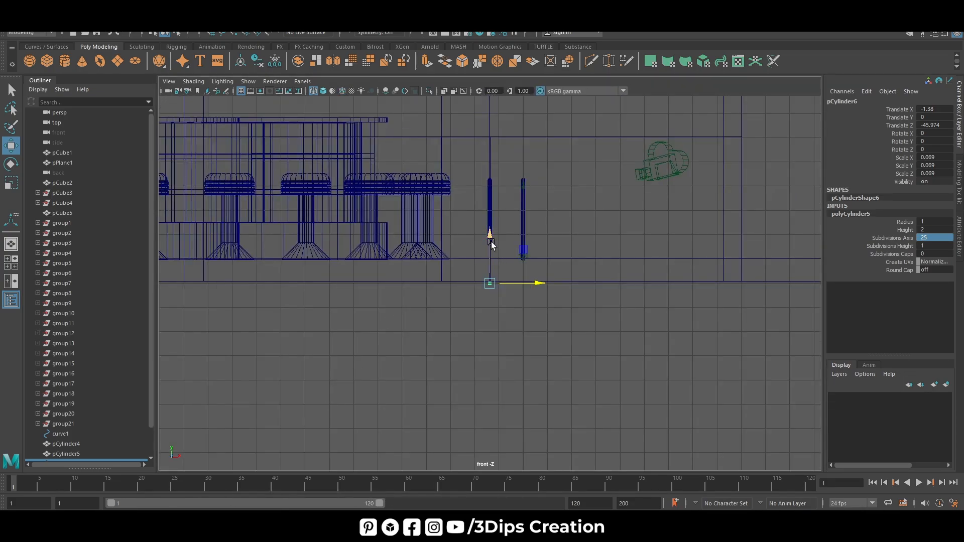
left_click_drag(491, 245, 492, 201)
key("f")
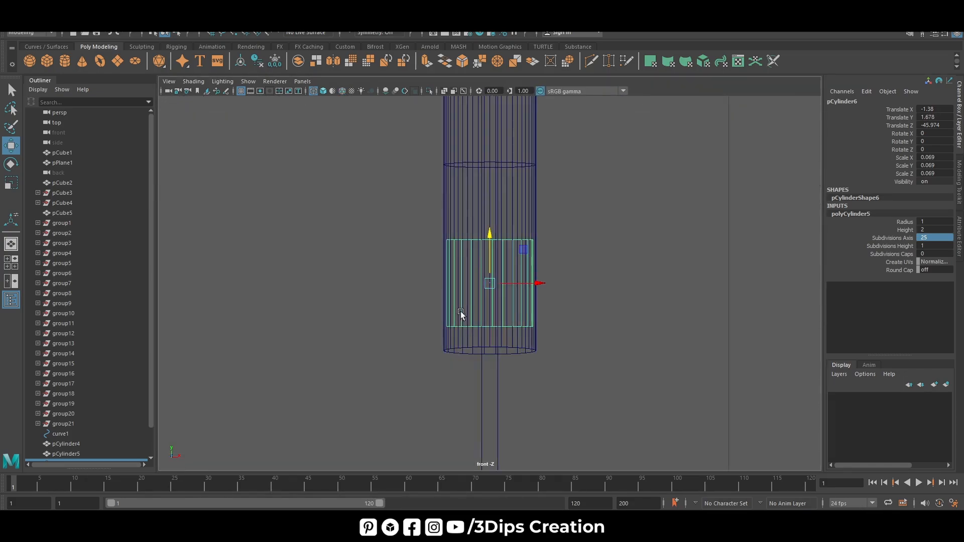
Step: Scale the cylinder uniformly to about 0.074 to match the tube's thickness
scroll(496, 246, "up", 2)
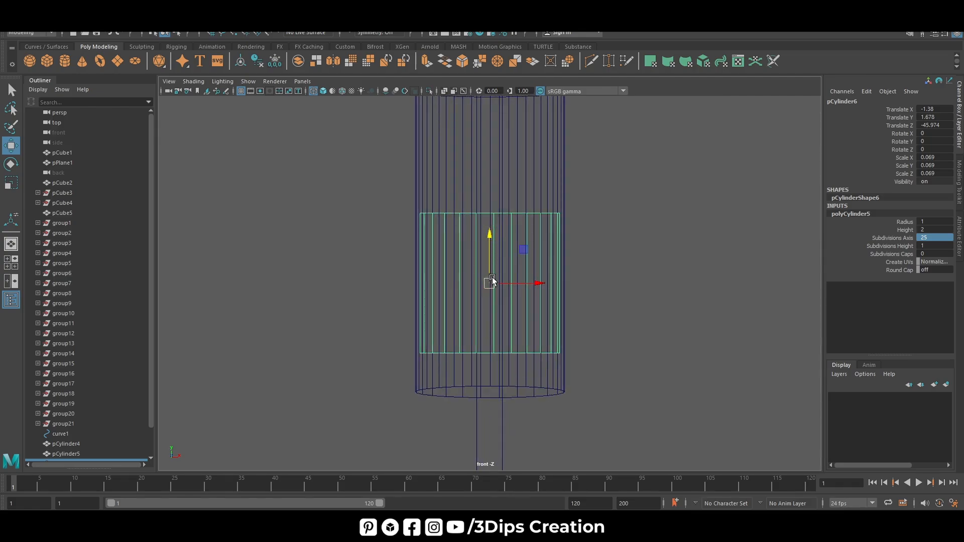
key("r")
left_click_drag(490, 283, 529, 285)
key("w")
key("r")
key("w")
key("e")
key("r")
key("w")
Step: Lower the cylinder to about Y 1.64, level with the tube's bottom, and move it beneath the tube's upper end at about Z -43.386
key("space")
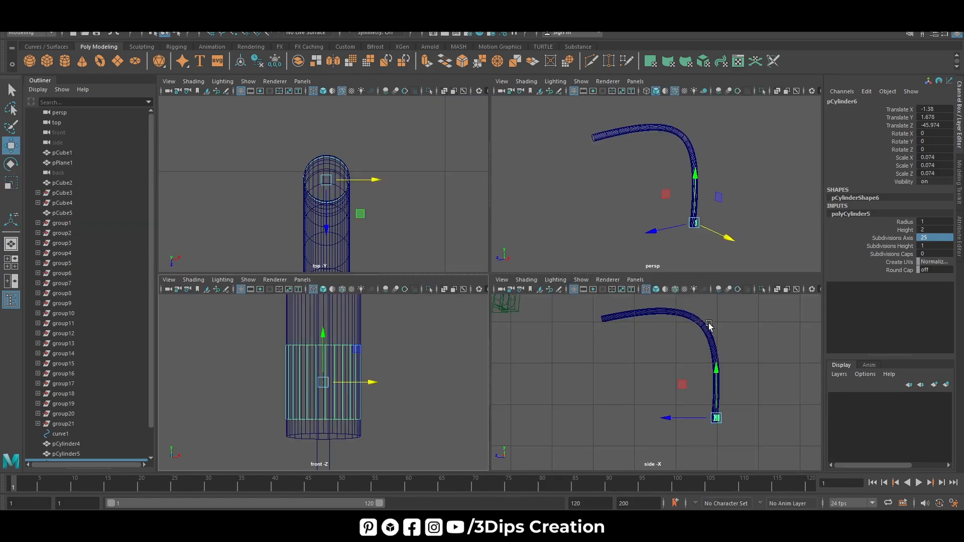
key("space")
key("f")
left_click_drag(440, 282, 227, 285)
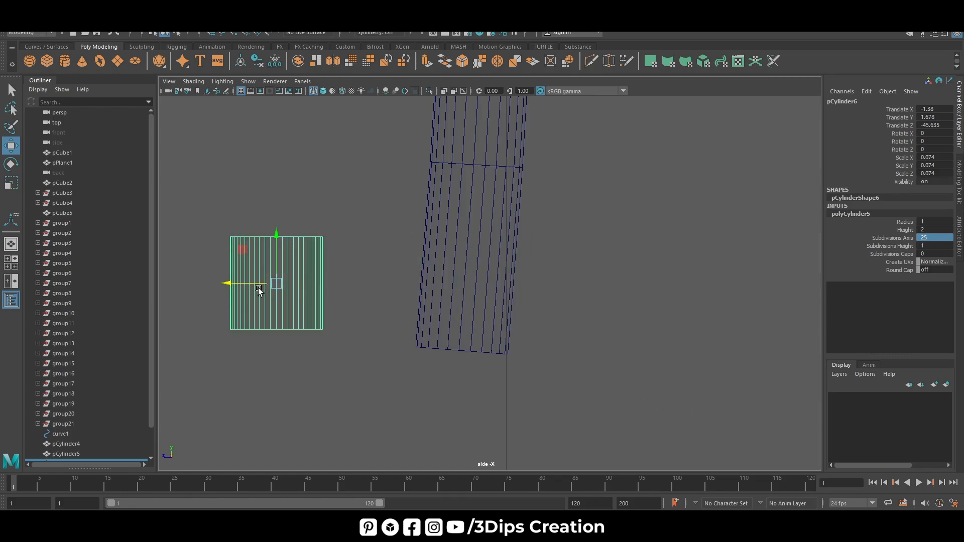
scroll(458, 306, "down", 10)
scroll(480, 279, "up", 10)
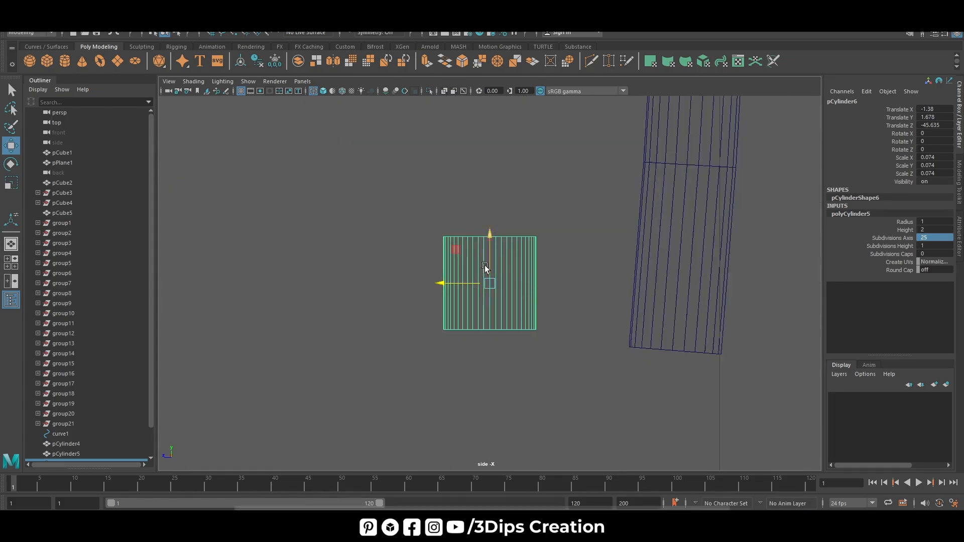
left_click_drag(457, 287, 633, 321)
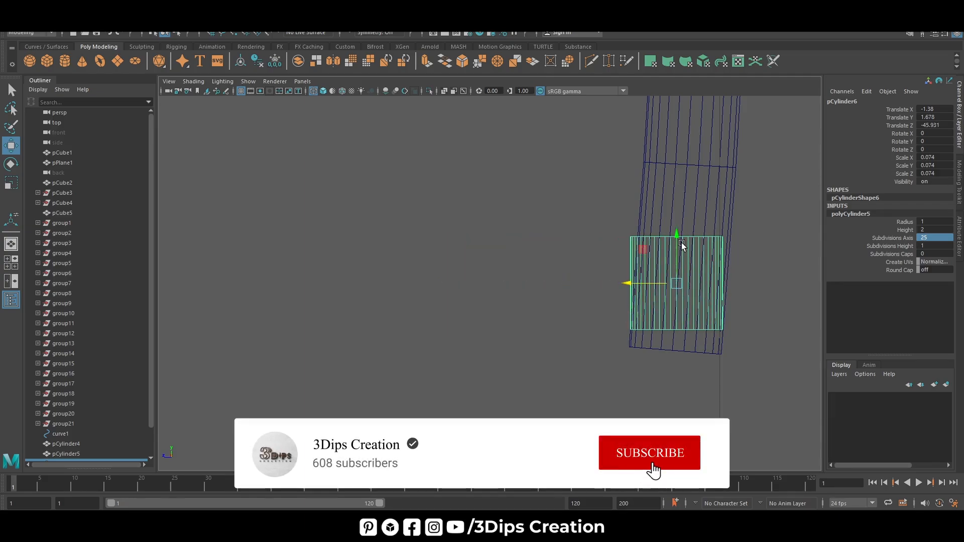
left_click_drag(676, 235, 676, 261)
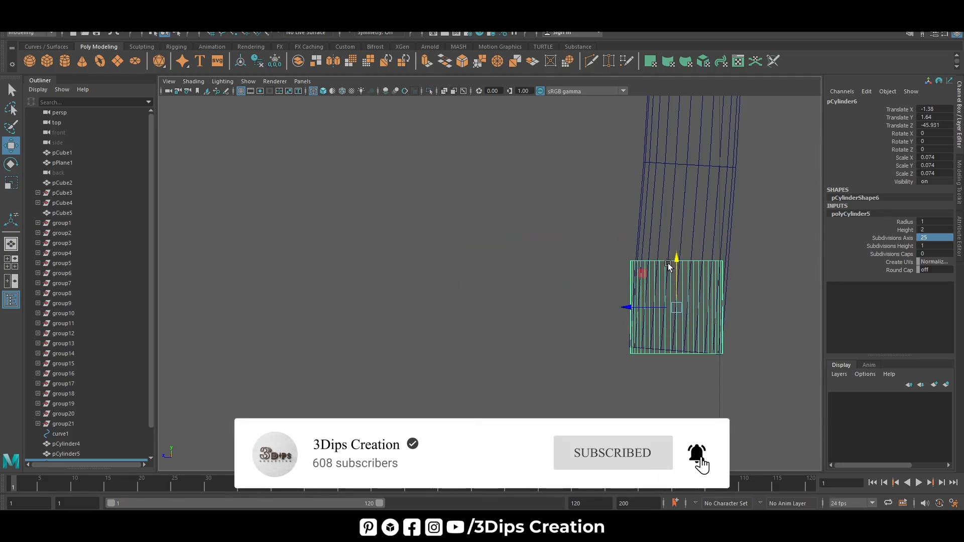
scroll(673, 262, "down", 10)
left_click_drag(447, 284, 380, 294)
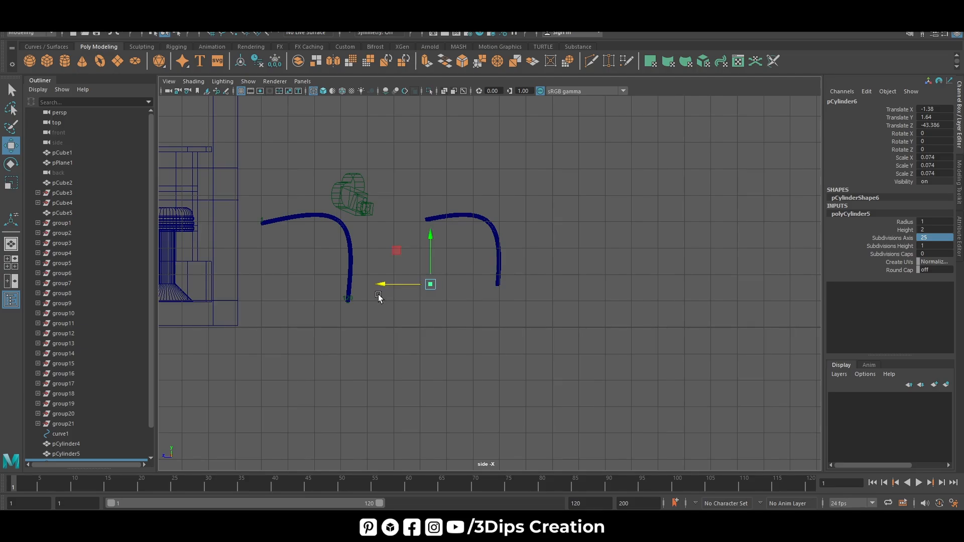
Step: Stretch the cylinder into a tall post by raising its top vertices into the upper end of the curved tube
right_click_drag(441, 255, 444, 287)
right_click_drag(411, 256, 410, 255)
left_click_drag(403, 256, 441, 283)
left_click_drag(432, 228, 443, 170)
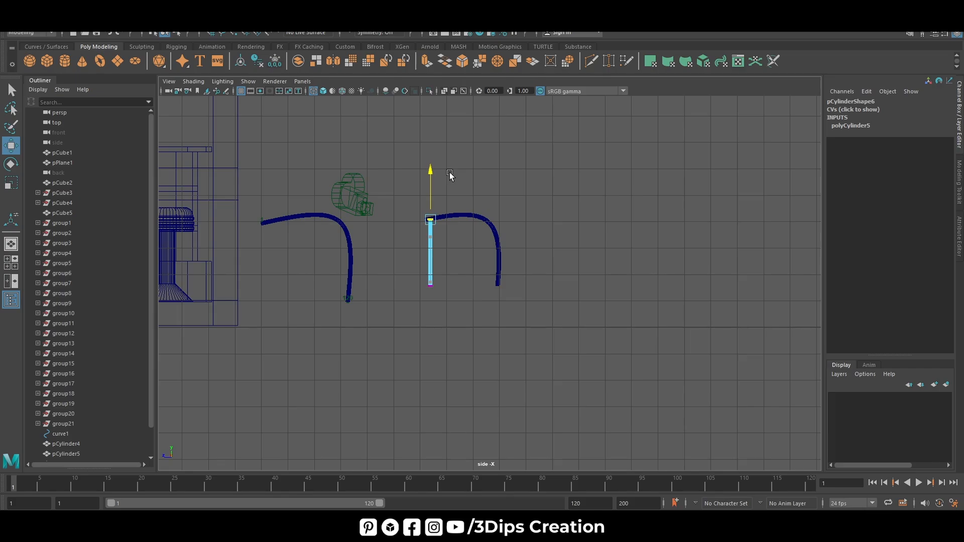
key("f")
left_click_drag(490, 237, 490, 217)
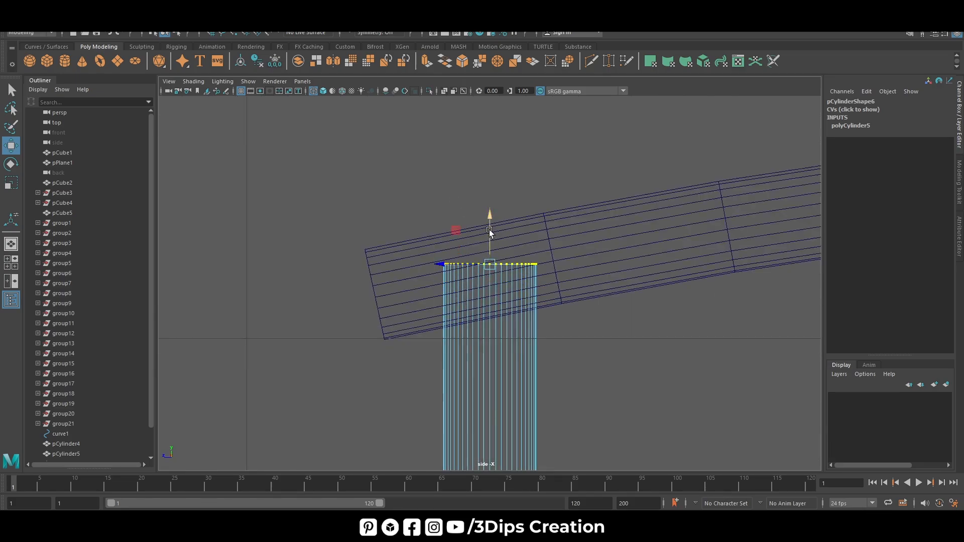
Step: Return to object selection and shift the post to about Z -43.296, closer to the curved tube's open end
right_click_drag(485, 256, 499, 244)
scroll(483, 353, "down", 10)
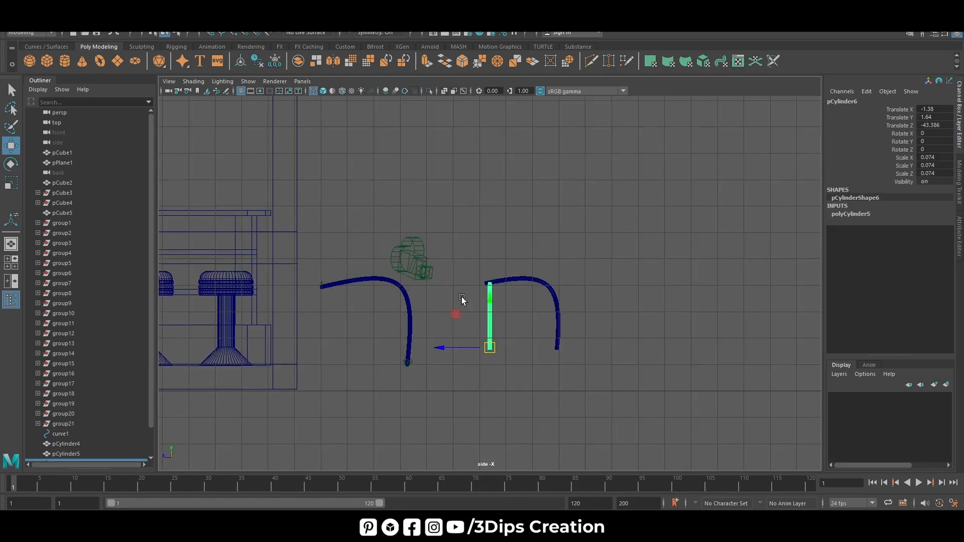
left_click_drag(452, 346, 438, 348)
key("f")
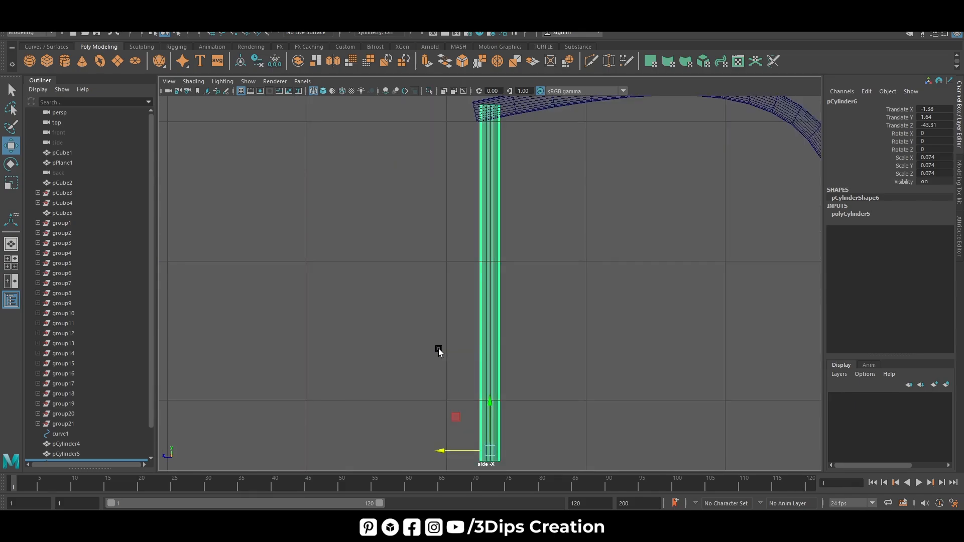
left_click_drag(439, 452, 436, 454)
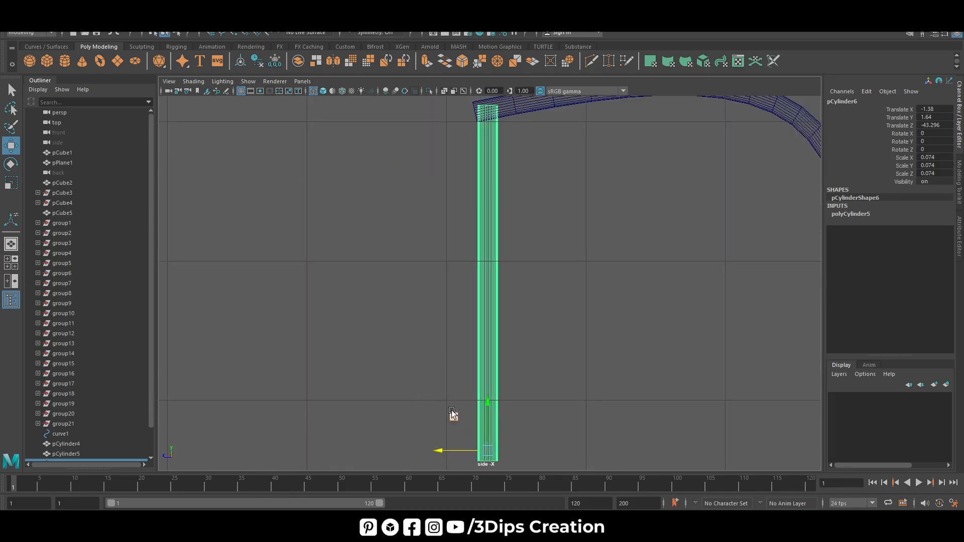
Step: Inspect the post against the curved tube and fine-tune its sideways alignment to about X -1.379
key("space")
key("space")
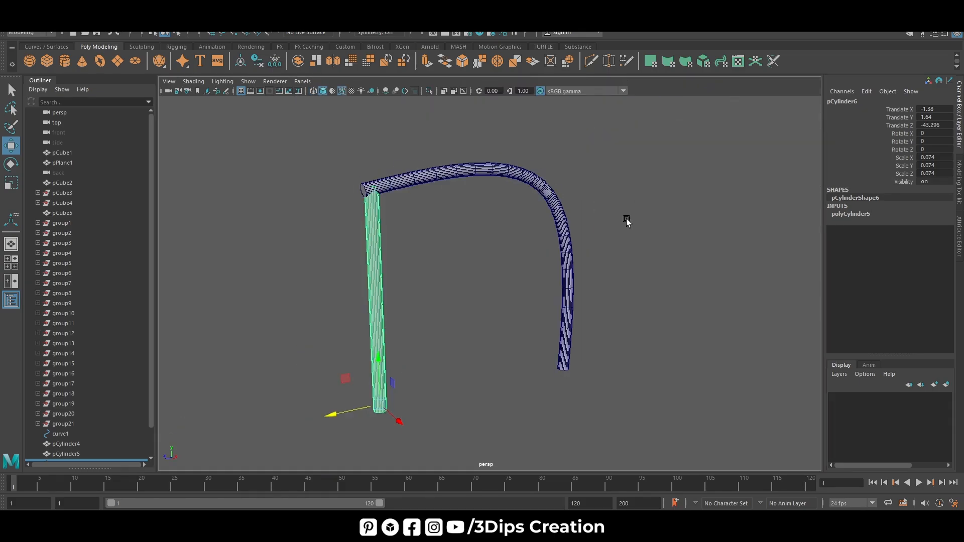
left_click(502, 348)
left_click_drag(502, 349, 271, 372, "alt")
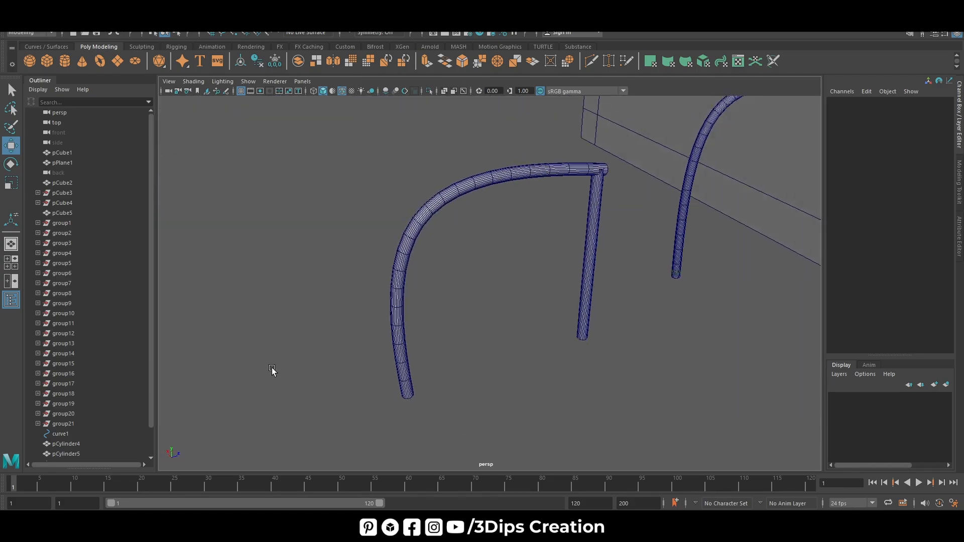
left_click(594, 233)
left_click_drag(522, 312, 609, 329, "alt")
key("space")
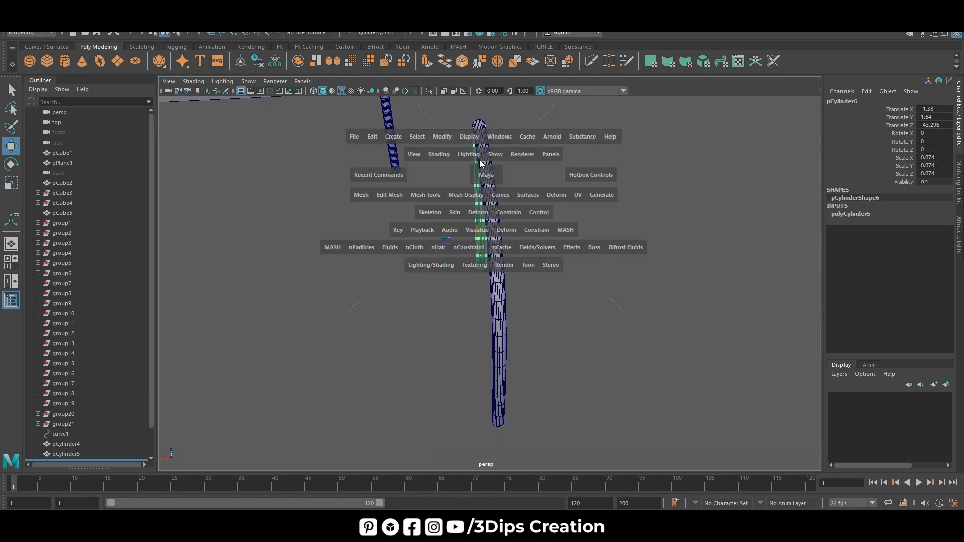
key("space")
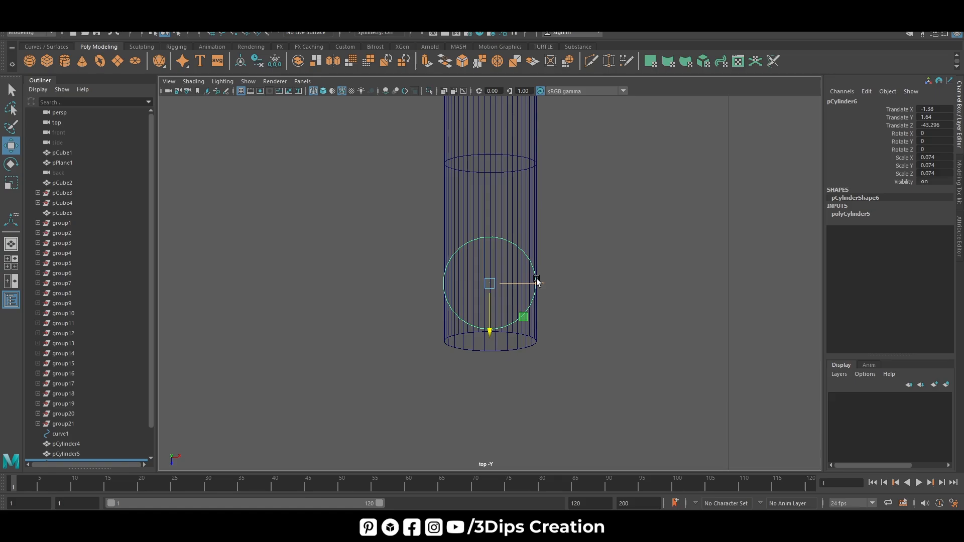
left_click_drag(536, 281, 538, 282)
key("space")
key("space")
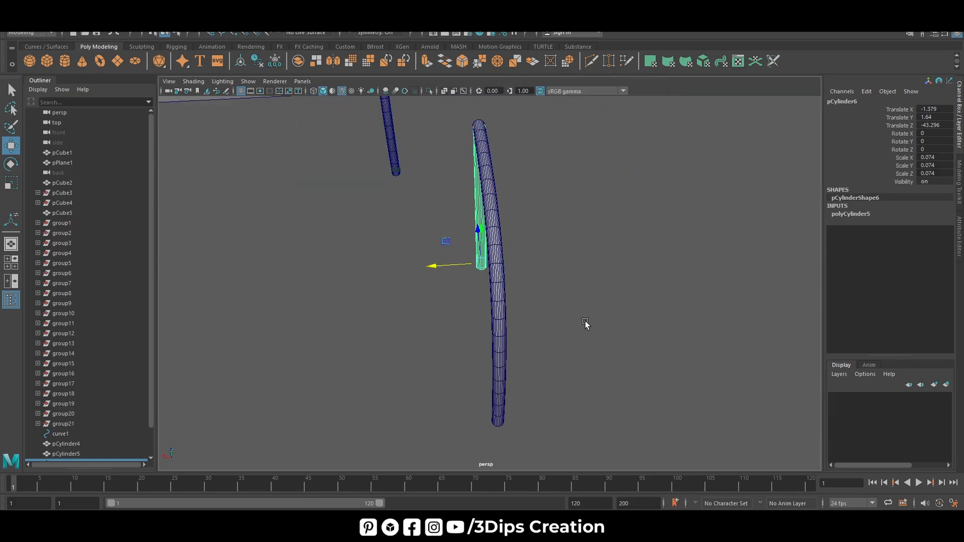
Step: Duplicate the curved tube together with its straight post and move the copies sideways to form the opposite pair of legs
left_click(585, 323)
left_click_drag(585, 323, 519, 347, "alt")
left_click(549, 315)
left_click(431, 321, "shift")
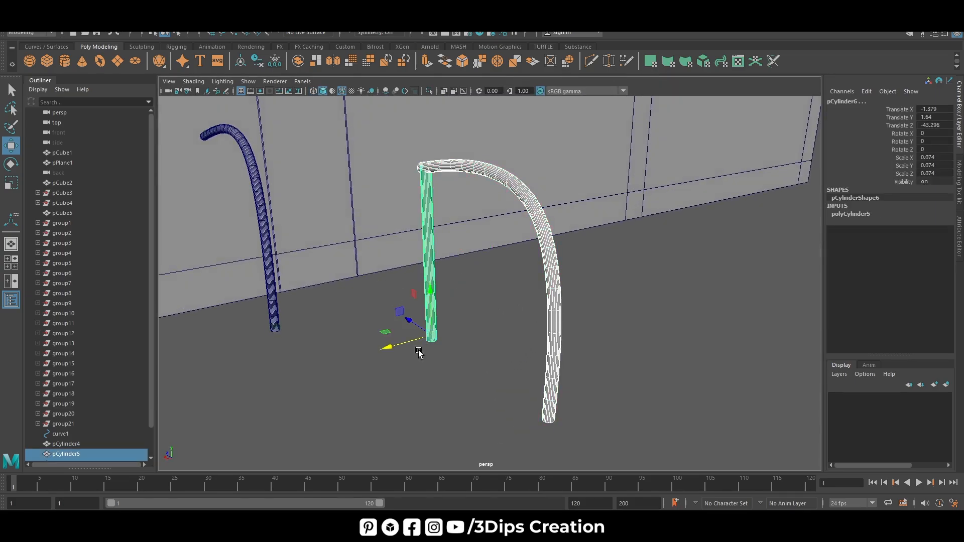
left_click_drag(431, 321, 384, 384, "alt")
key("ctrl+d")
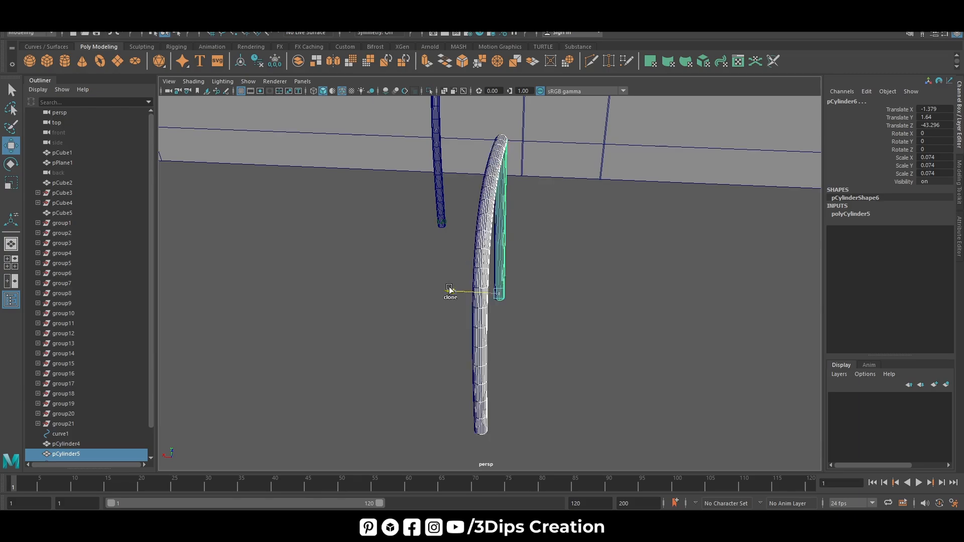
left_click_drag(450, 289, 586, 337)
Step: Widen the gap between the two leg pairs slightly by moving the duplicated pair farther from the original in plan
left_click(519, 341)
left_click_drag(519, 341, 606, 347, "alt")
key("space")
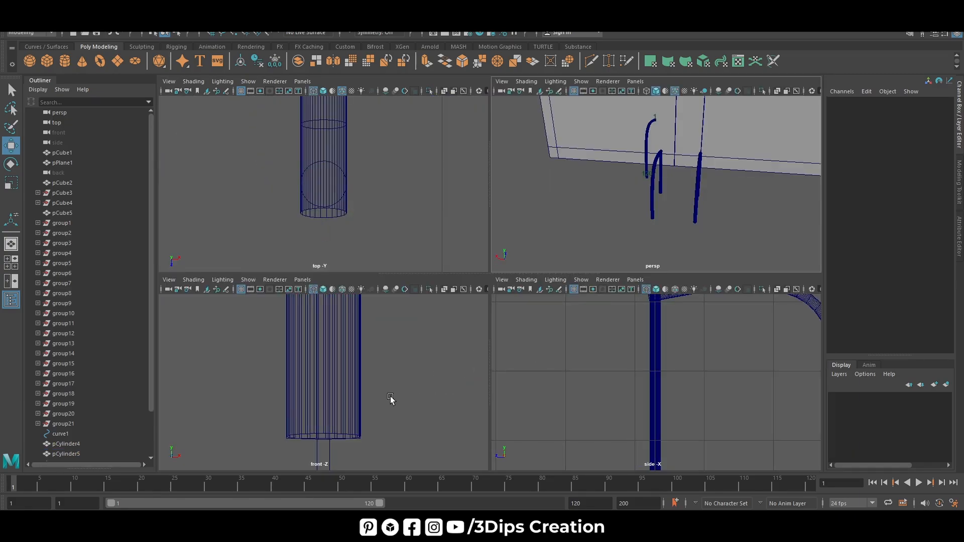
key("space")
scroll(417, 304, "down", 10)
left_click_drag(403, 194, 452, 305)
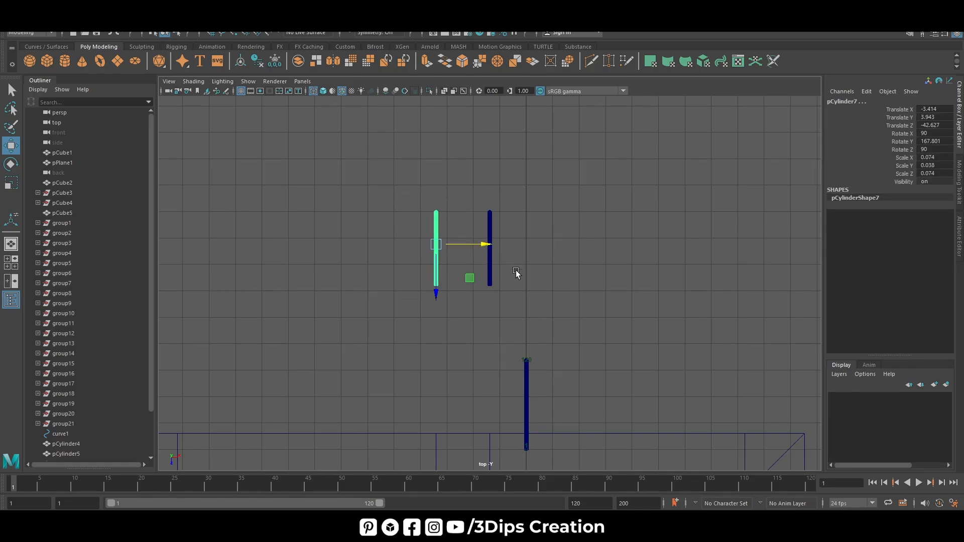
left_click_drag(480, 249, 475, 249)
left_click(564, 278)
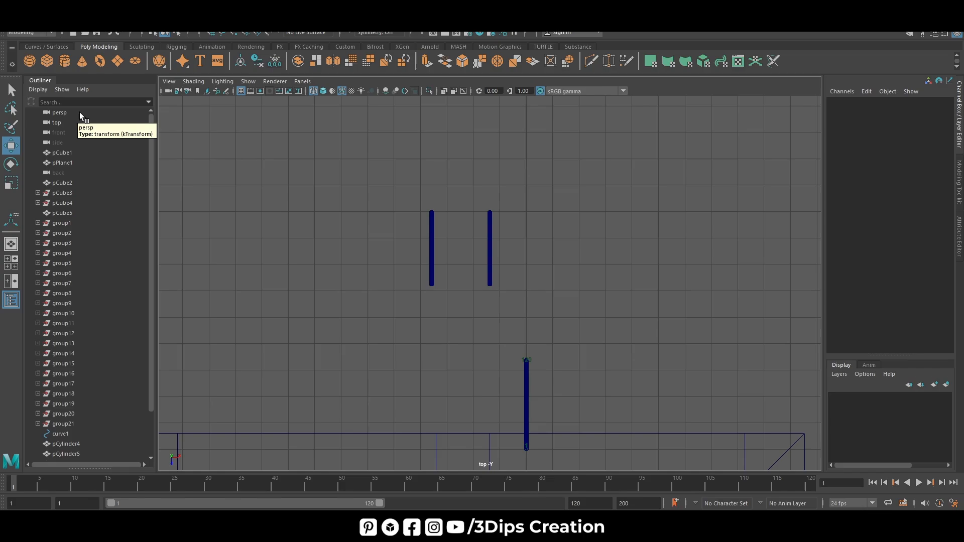
Step: Create a polygon cube and move it outside the building to about Z -45.283, near the leg pairs
left_click(47, 61)
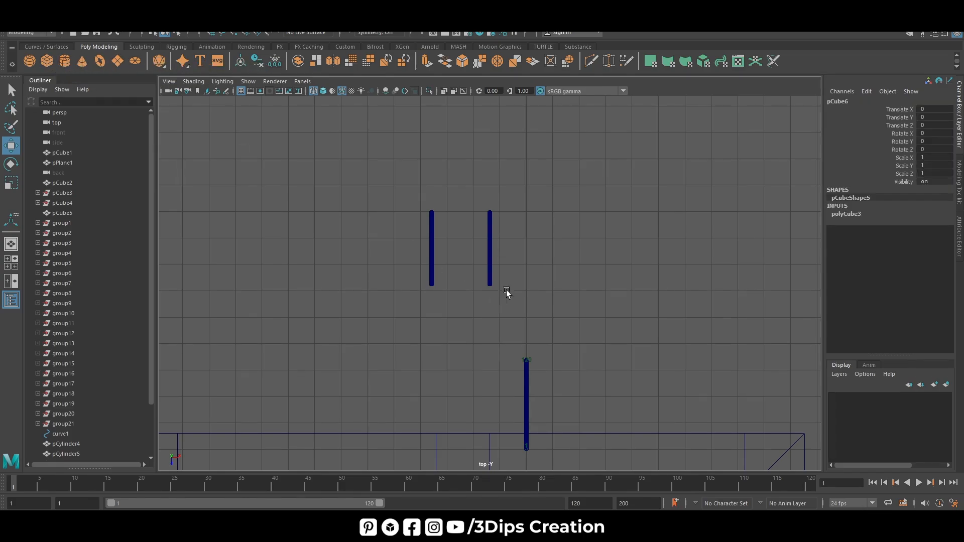
scroll(506, 290, "down", 8)
scroll(512, 337, "down", 2)
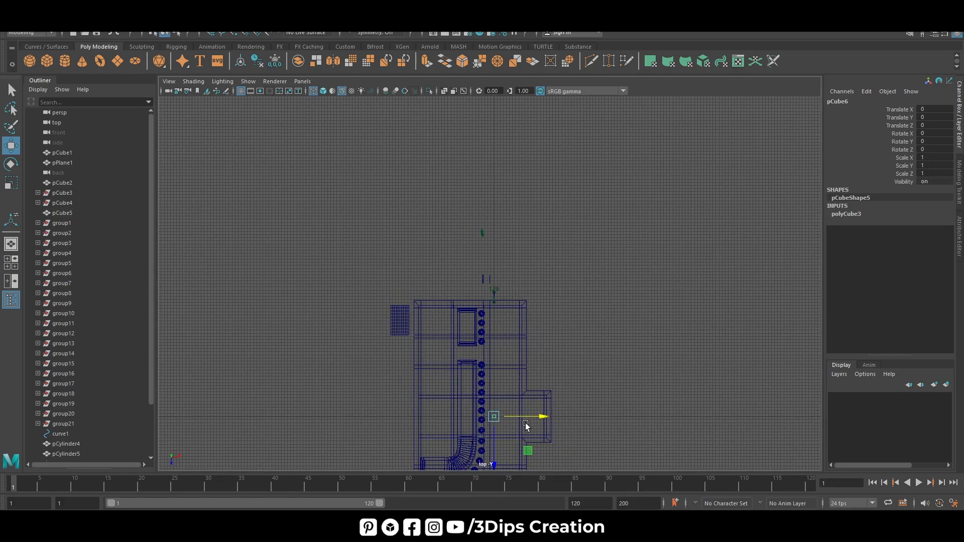
left_click_drag(496, 470, 492, 332)
scroll(516, 295, "up", 6)
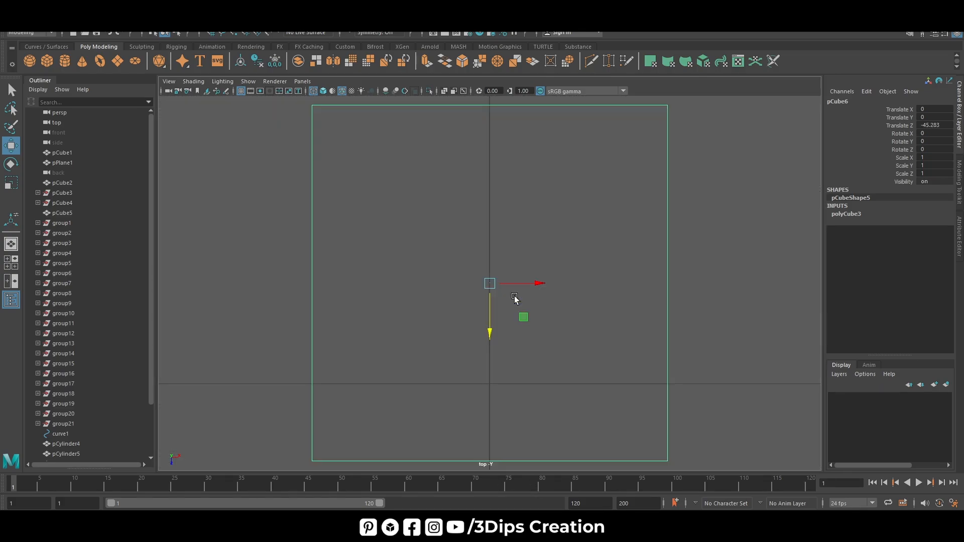
scroll(516, 291, "up", 6)
Step: Scale the cube to about 2.57 by 2.57 by 2.684 and centre it between the leg pairs at X -2.484, Z -44.63
key("r")
left_click_drag(489, 283, 596, 280)
key("w")
left_click_drag(536, 282, 357, 367)
key("r")
key("w")
left_click_drag(394, 320, 393, 321)
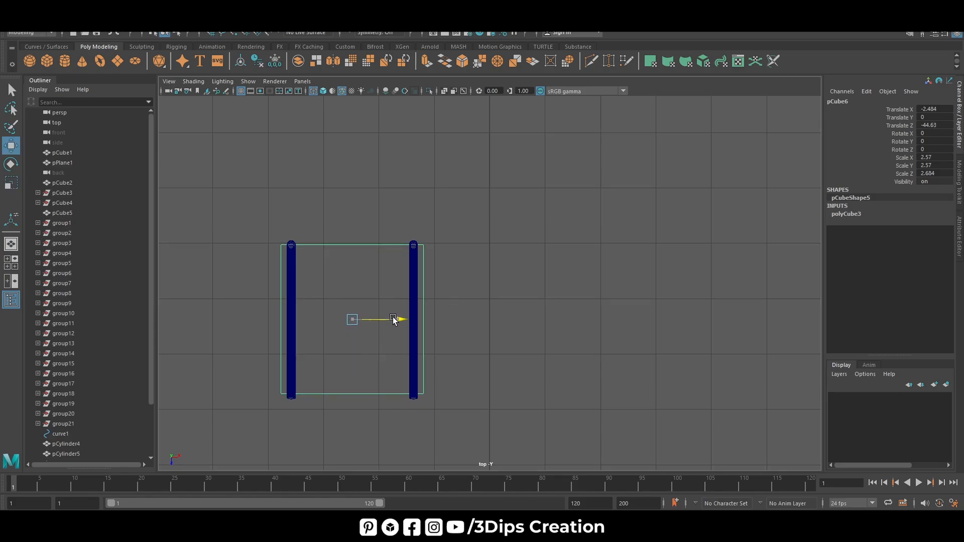
Step: Raise the cube to about Y 4.321 on top of the legs and flatten it to a Y scale of about 0.138
key("space")
key("space")
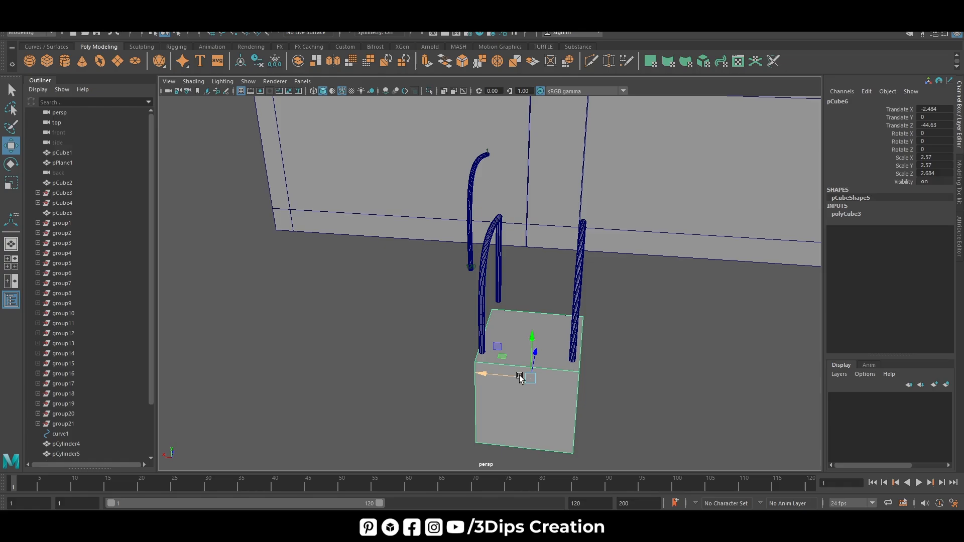
left_click_drag(533, 342, 549, 240)
key("r")
key("w")
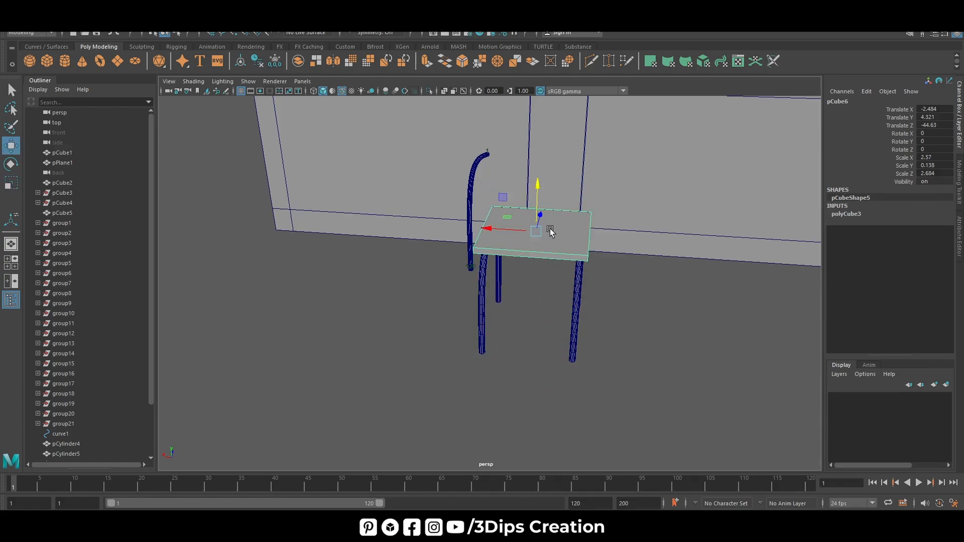
Step: Adjust the height of the seat slab to about Y 4.387 so it rests just on top of the curved legs
left_click_drag(540, 196, 540, 203)
left_click_drag(479, 316, 531, 323, "alt")
key("d")
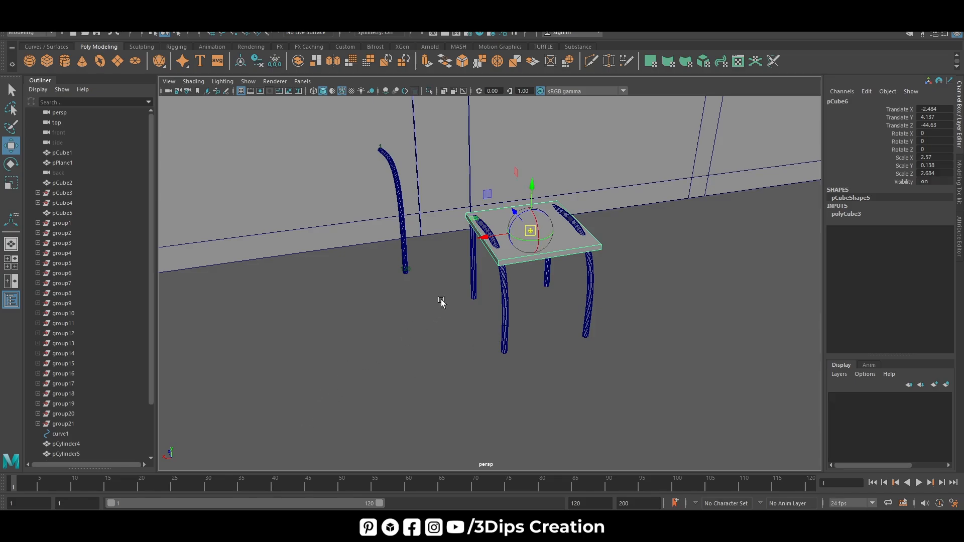
key("f")
left_click_drag(458, 417, 492, 329, "alt")
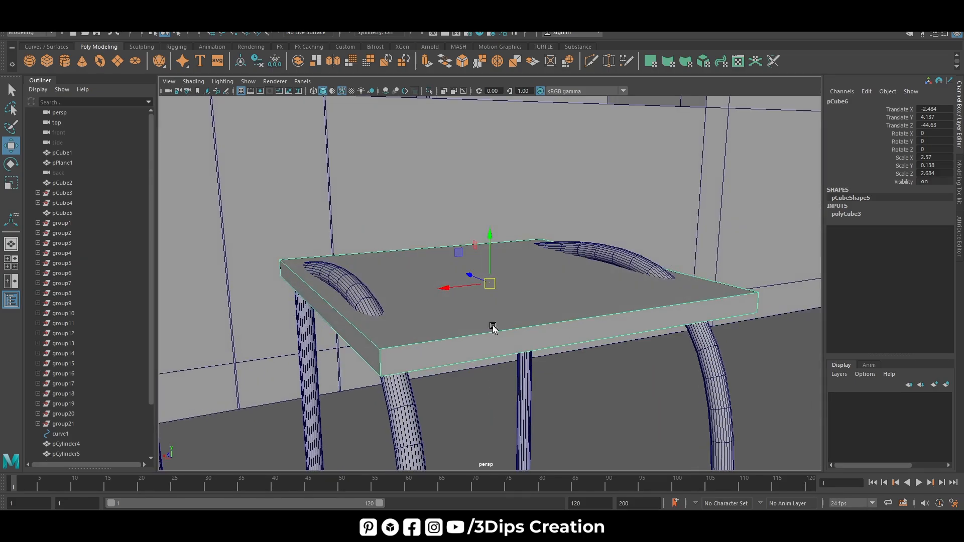
left_click_drag(487, 236, 517, 226)
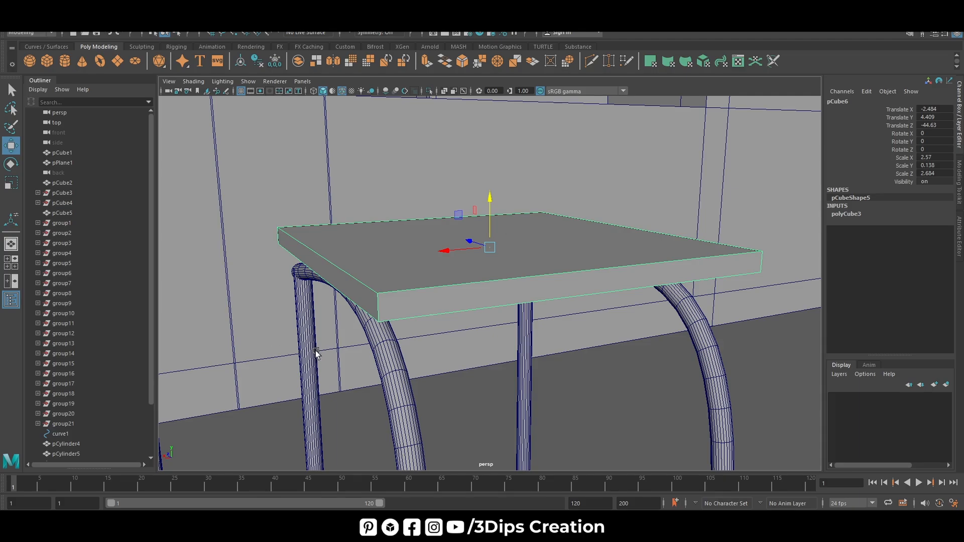
left_click_drag(316, 350, 418, 346, "alt")
left_click_drag(491, 187, 554, 301)
Step: Preview the seat smoothed and insert two parallel edge loops across it with Multi-Cut
key("3")
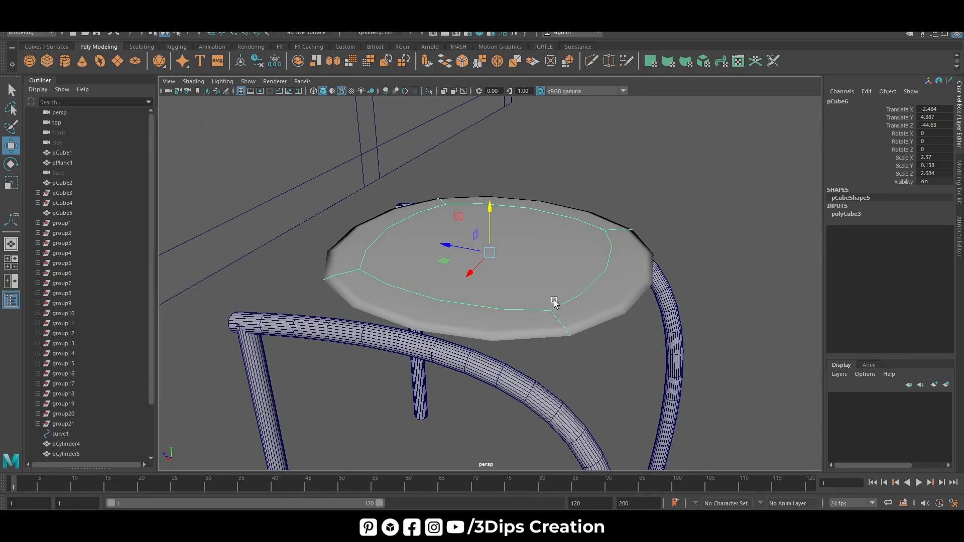
left_click(593, 64)
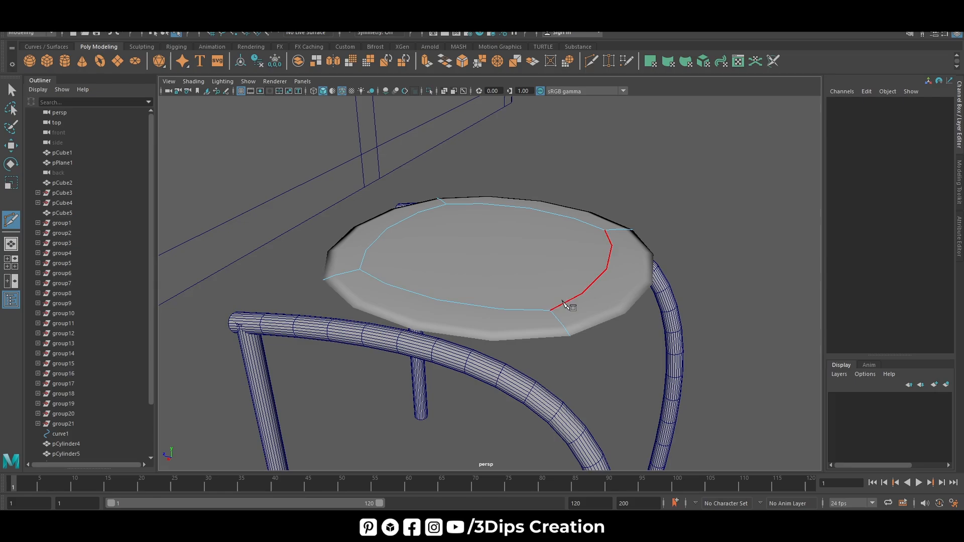
left_click(562, 300, "ctrl")
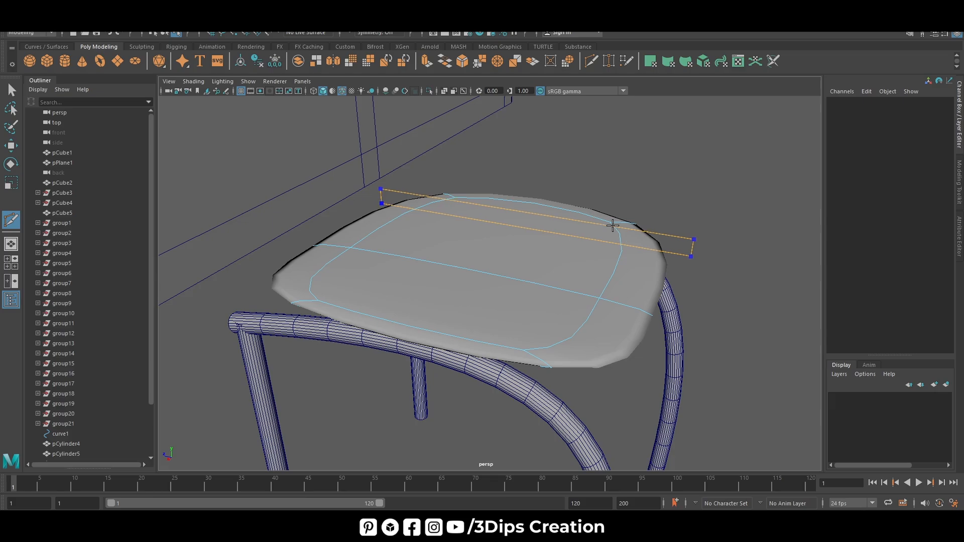
left_click(615, 225, "ctrl")
left_click_drag(723, 334, 494, 366, "alt")
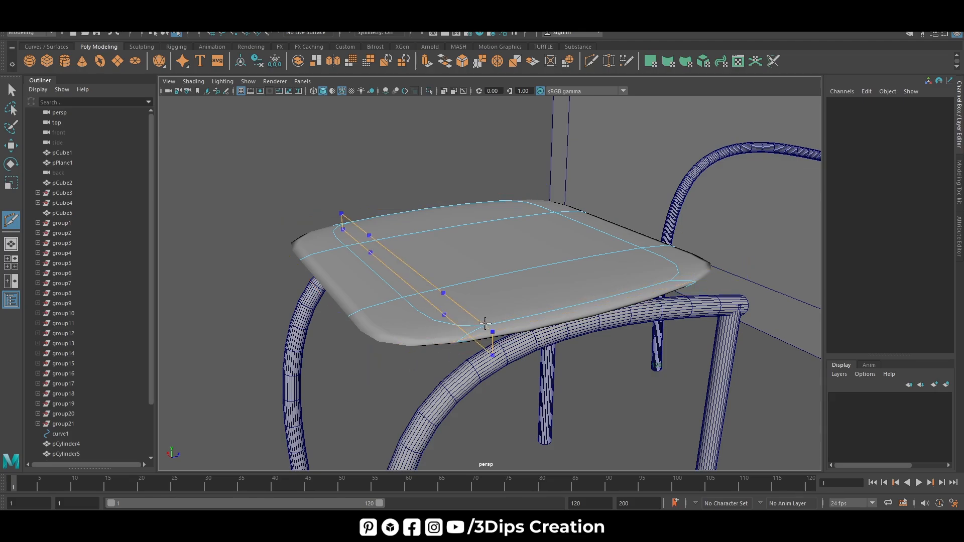
Step: Insert one edge loop perpendicular to the first two and another close to the seat's outer edge
left_click(483, 325, "ctrl")
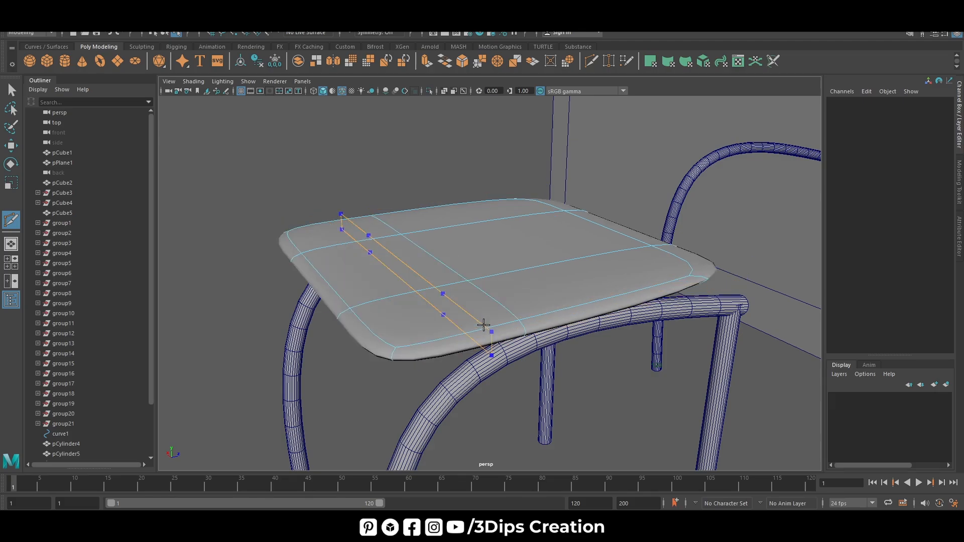
left_click_drag(588, 346, 562, 363, "alt")
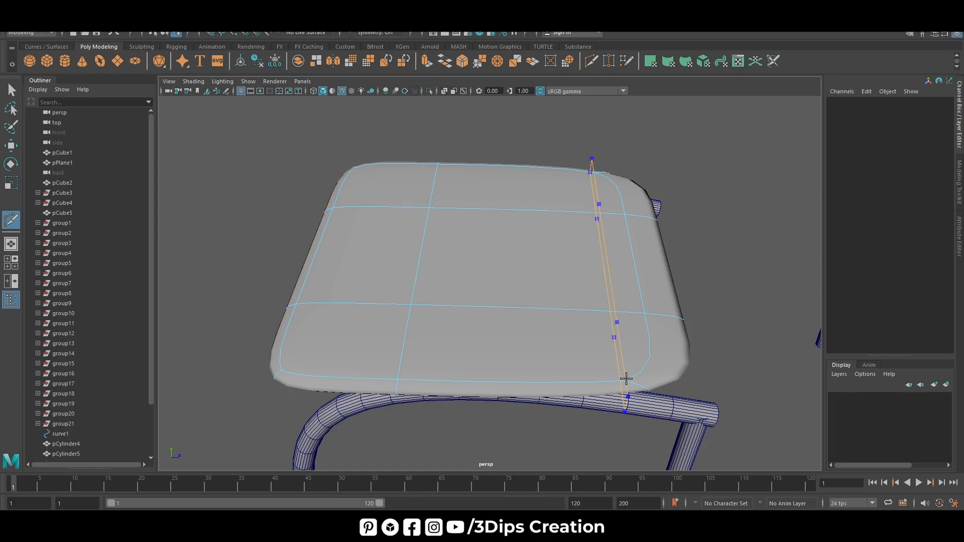
left_click_drag(652, 441, 482, 339, "alt")
Step: Return to object mode and thicken the seat to a Y scale of about 0.258
key("w")
key("r")
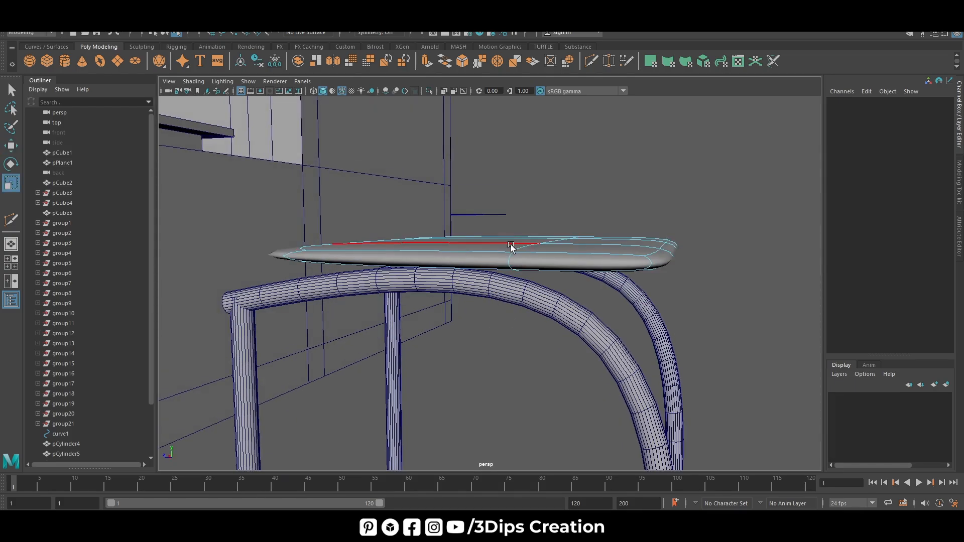
right_click_drag(512, 240, 544, 215)
left_click_drag(491, 207, 498, 187)
left_click_drag(658, 261, 540, 284, "alt")
left_click_drag(494, 214, 493, 210)
left_click_drag(541, 306, 490, 206, "alt")
left_click_drag(486, 315, 455, 256, "alt")
Step: Shift the seat along X to about -2.439 over the leg pairs in plan
key("space")
key("space")
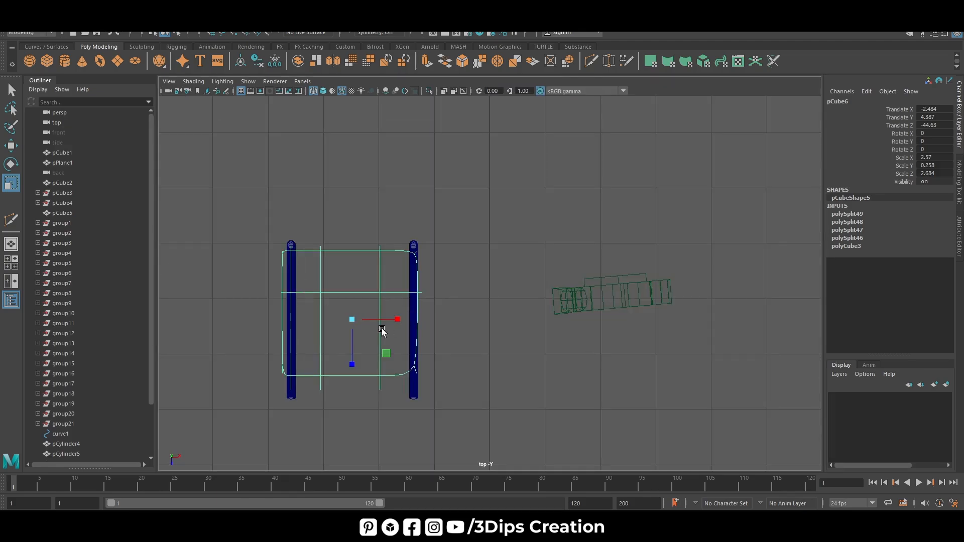
key("w")
left_click_drag(399, 322, 402, 321)
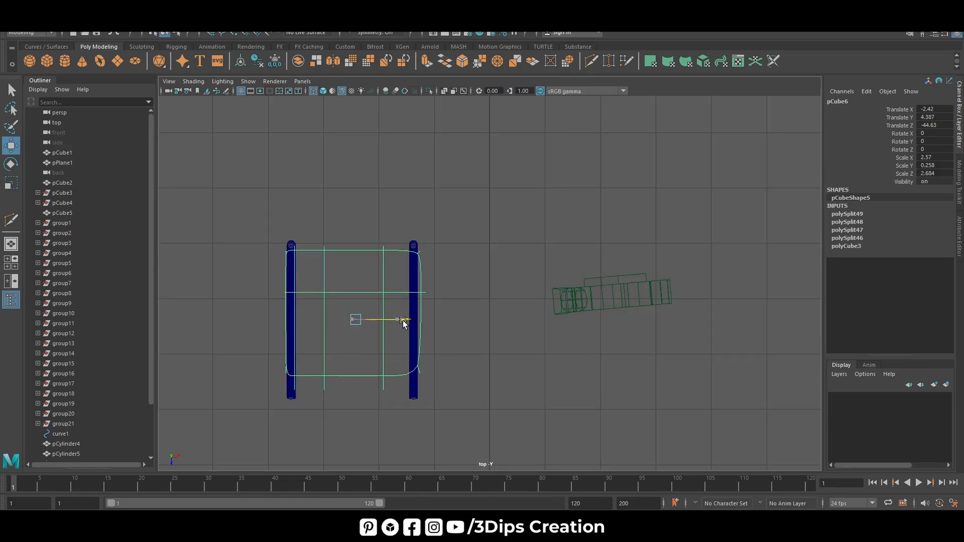
key("space")
key("space")
Step: Turn off the seat's smooth preview and insert an edge loop near its straight-post side in plan, then reselect the seat in object mode
key("1")
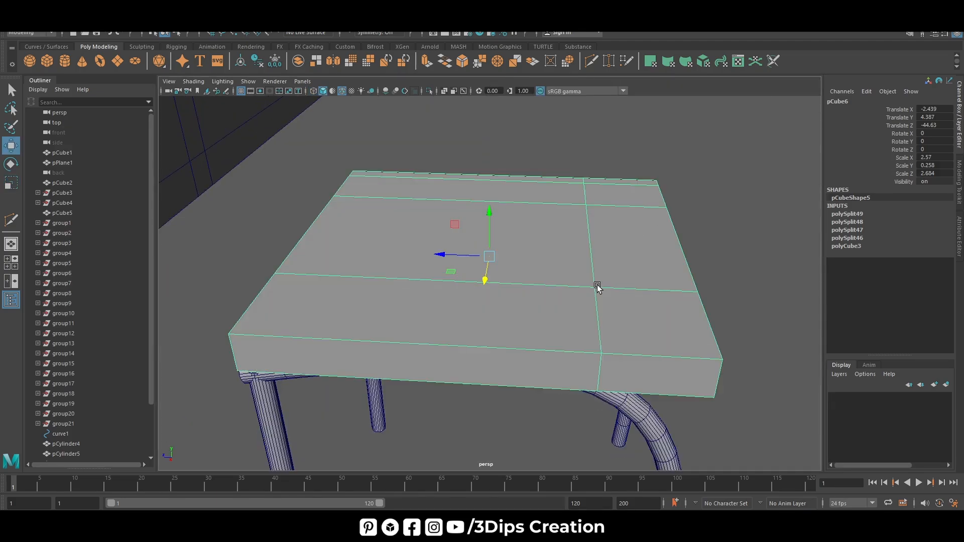
left_click_drag(484, 318, 551, 280, "alt")
key("space")
key("space")
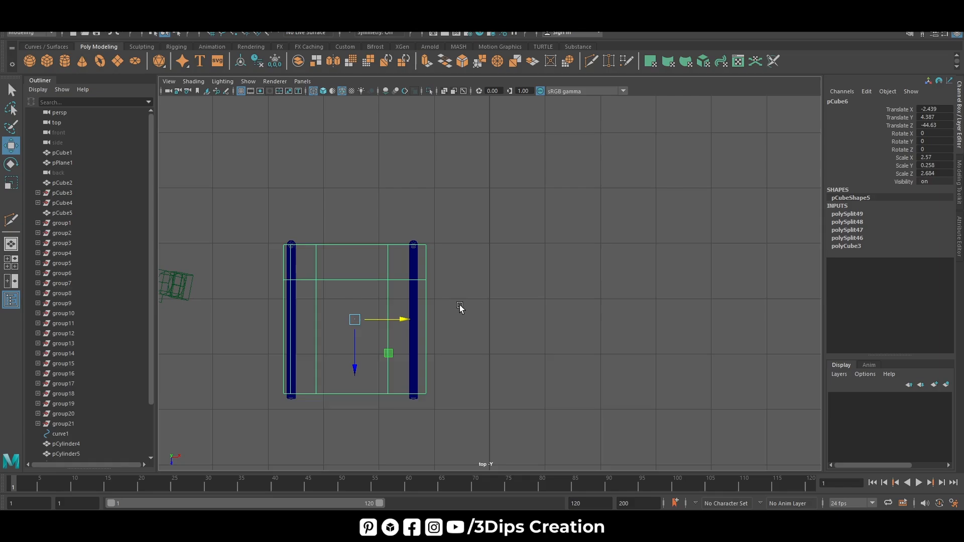
left_click(591, 61)
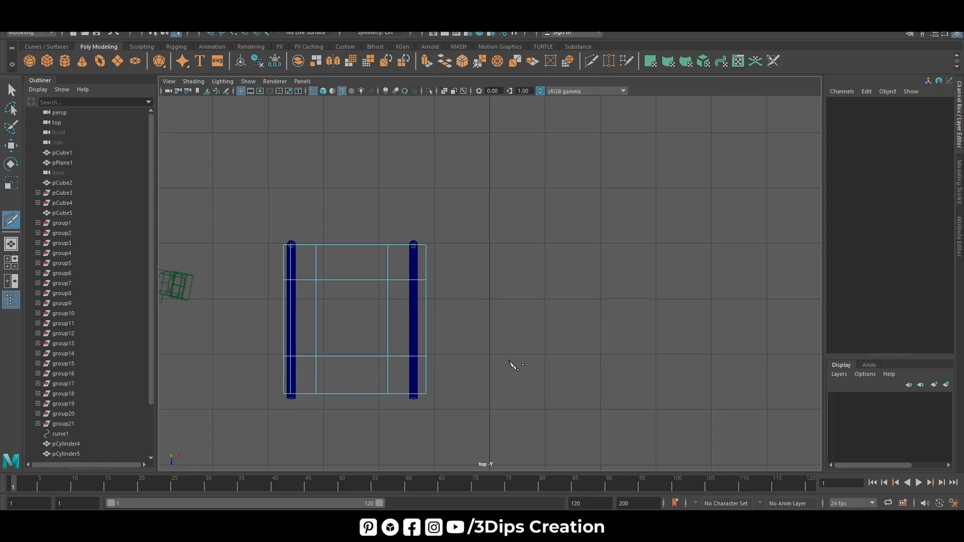
key("space")
key("space")
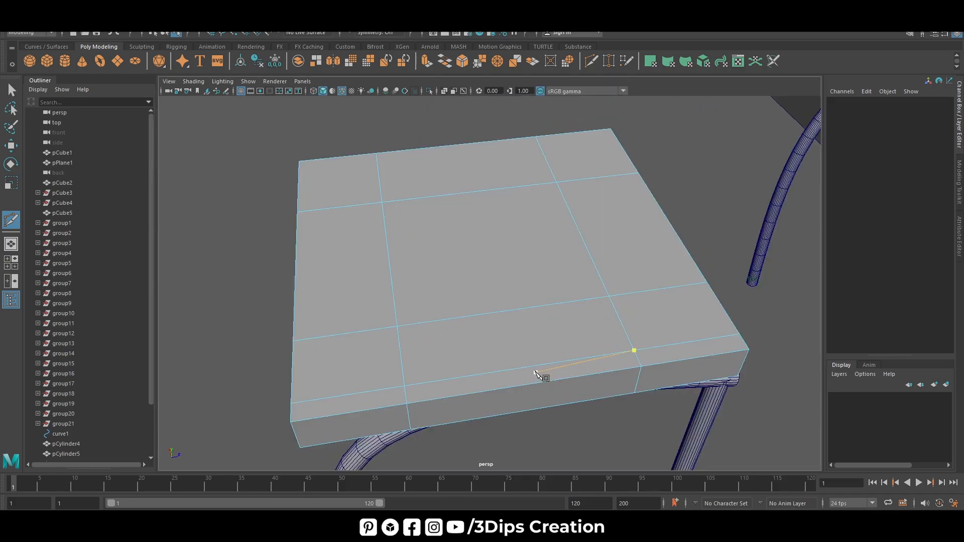
scroll(517, 409, "up", 5)
key("w")
right_click_drag(514, 248, 542, 217)
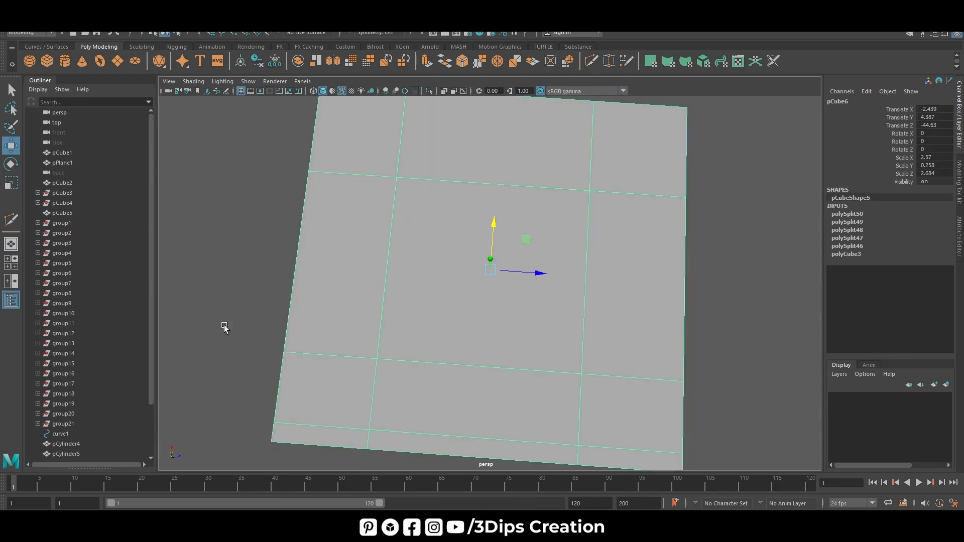
left_click(225, 329)
left_click_drag(416, 346, 551, 328, "alt")
left_click(501, 271)
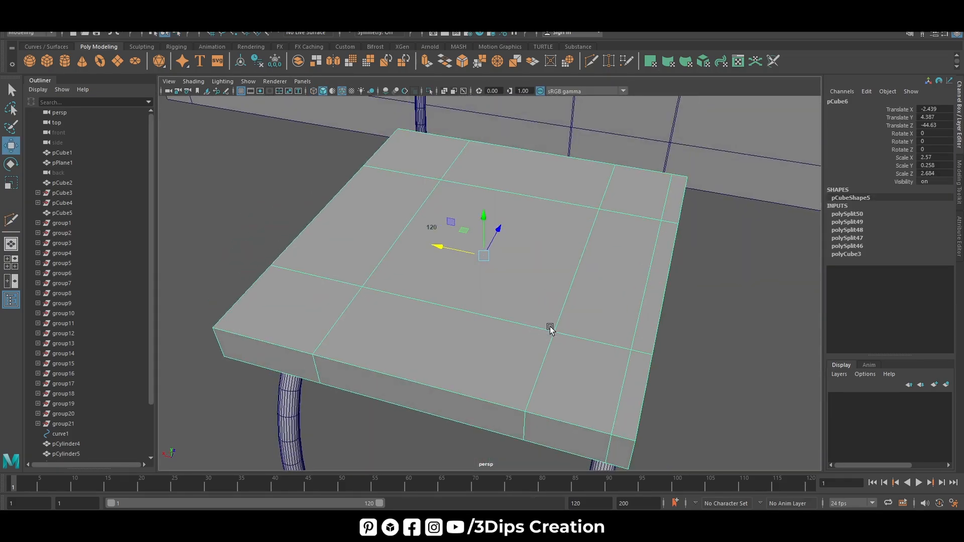
Step: Insert an edge loop close to the remaining side edge of the seat in plan and return to object mode
key("space")
key("space")
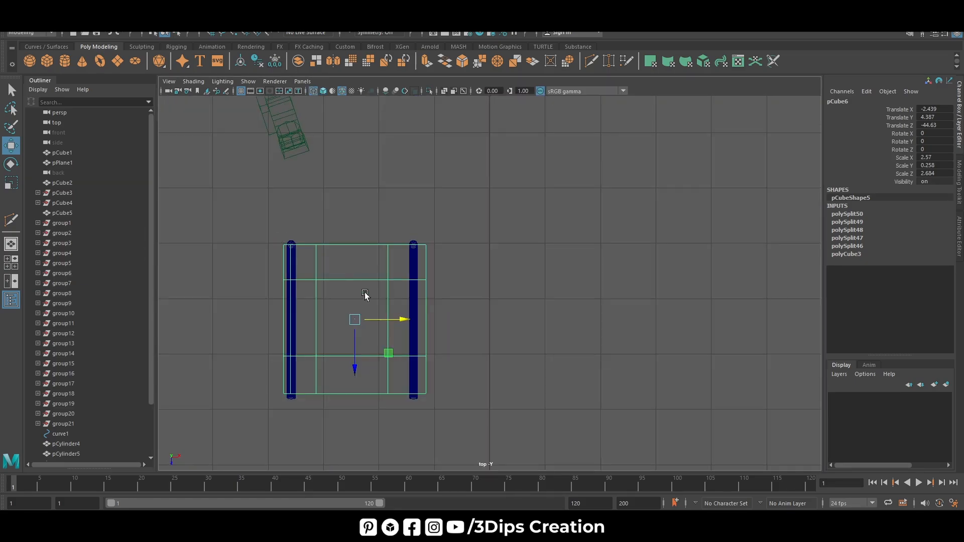
key("y")
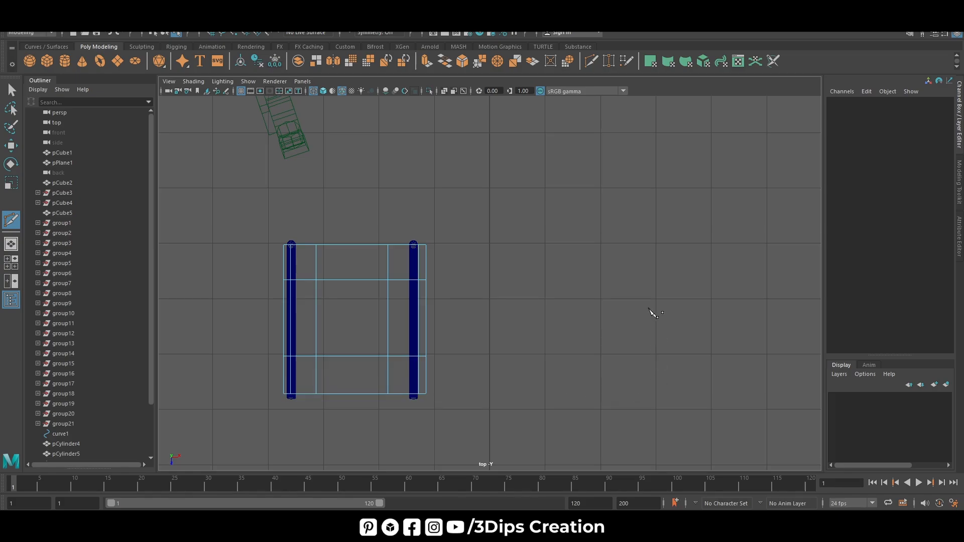
key("space")
key("space")
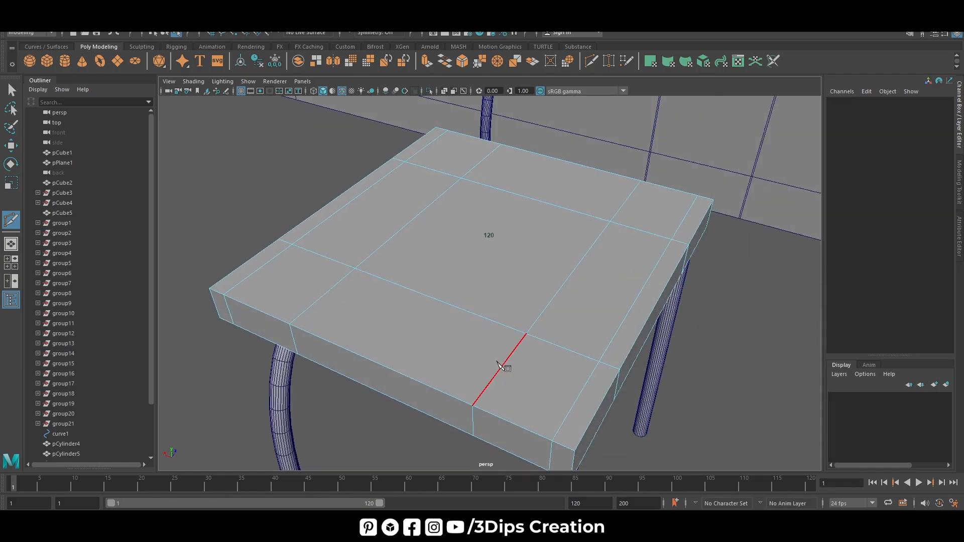
key("w")
right_click_drag(502, 258, 569, 239)
left_click(678, 362)
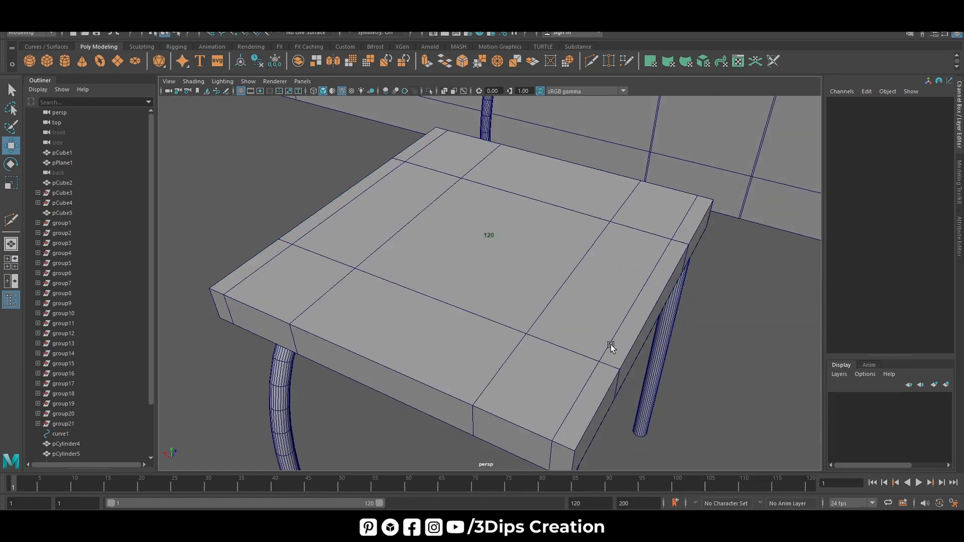
Step: Select the seat, turn on its smooth preview and check the rounded corners from several sides
left_click(610, 344)
key("3")
left_click(773, 326)
left_click_drag(773, 326, 793, 341, "alt")
left_click(520, 291)
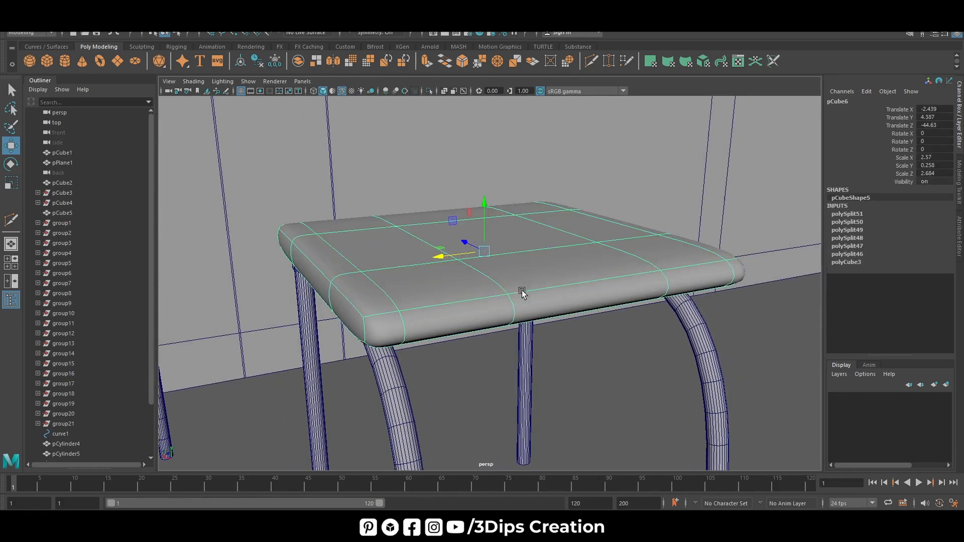
left_click_drag(520, 290, 416, 312, "alt")
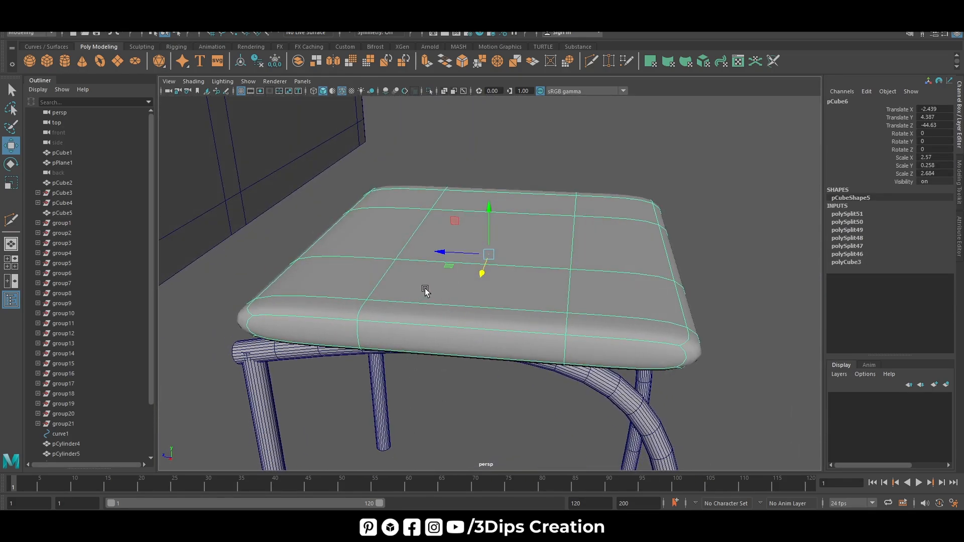
left_click_drag(522, 248, 464, 263, "alt")
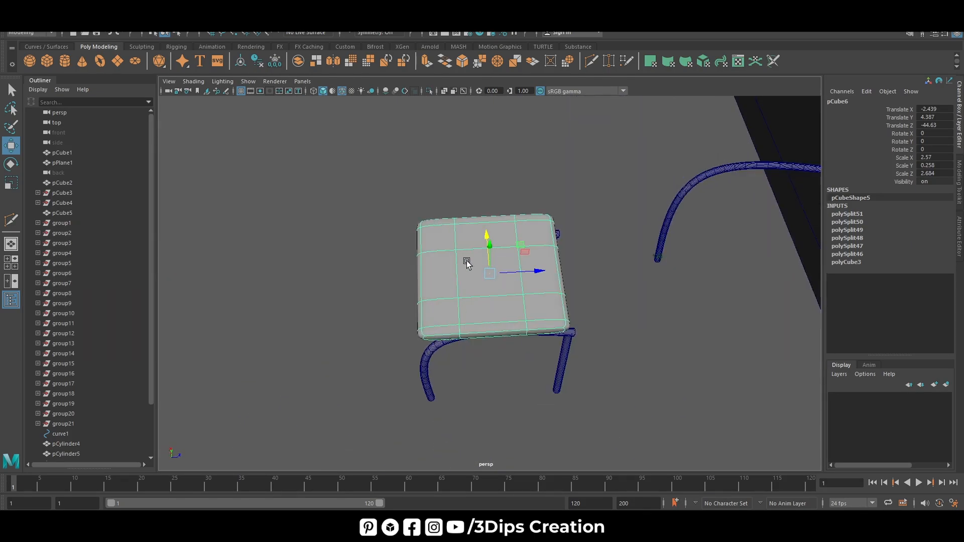
Step: Reposition the seat over the legs to about X -2.484, Z -44.474
left_click_drag(551, 273, 696, 276)
left_click_drag(477, 251, 510, 301, "alt")
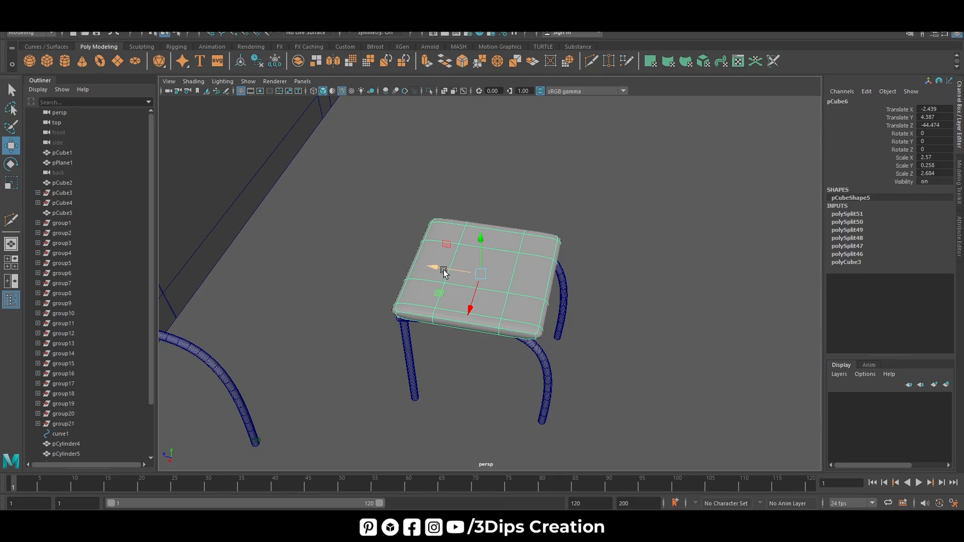
key("r")
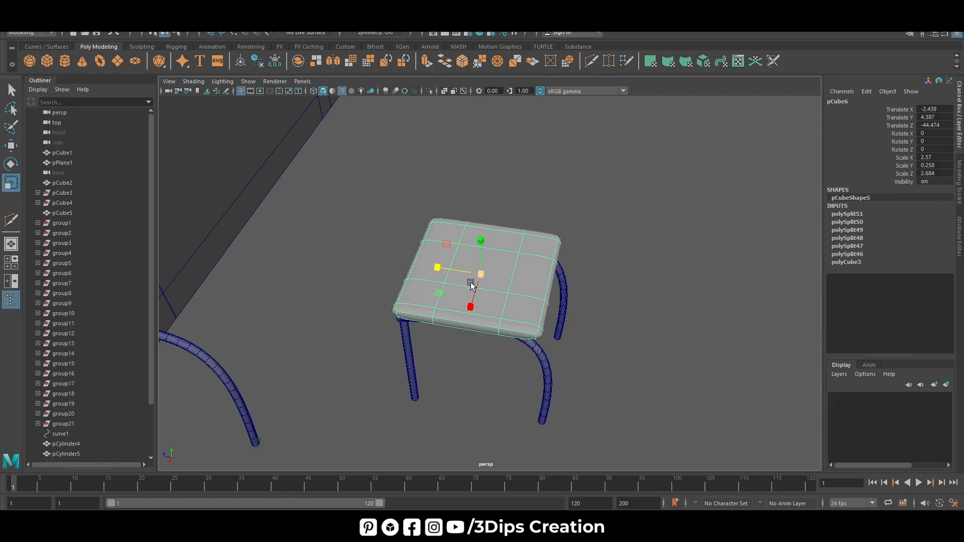
key("space")
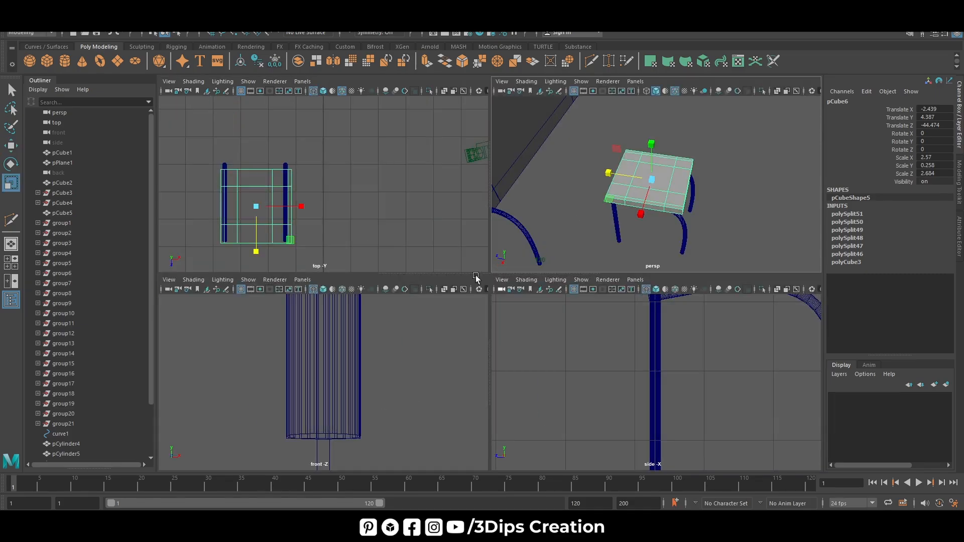
key("space")
key("w")
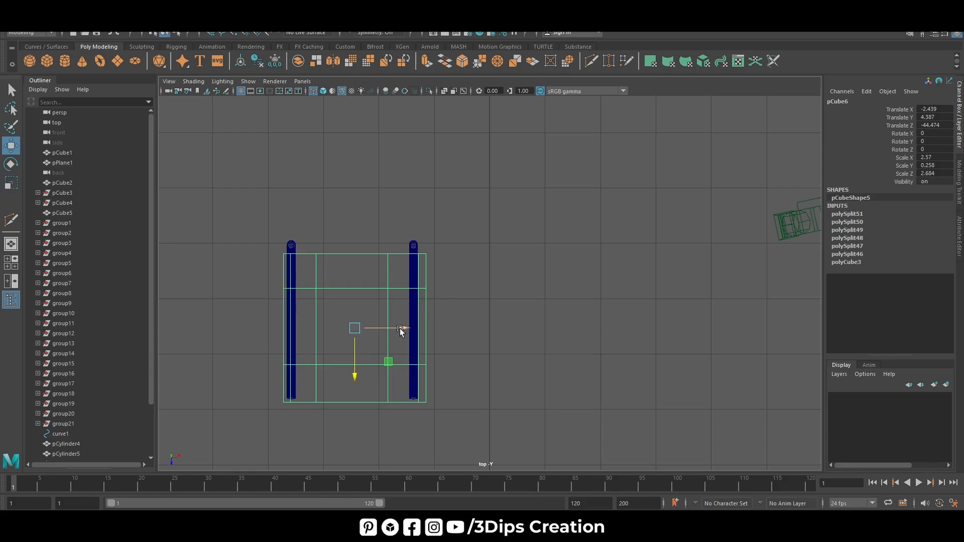
left_click_drag(401, 329, 398, 331)
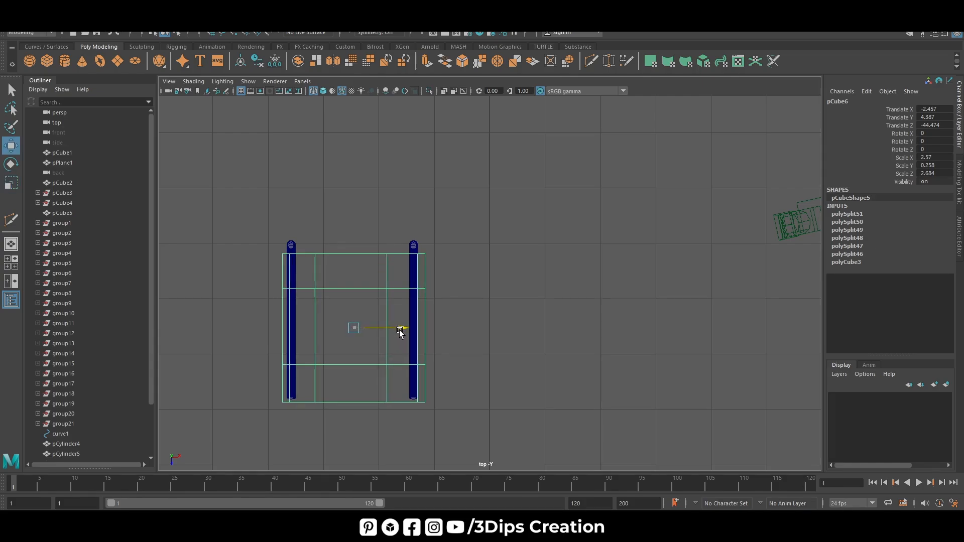
left_click_drag(398, 332, 399, 326)
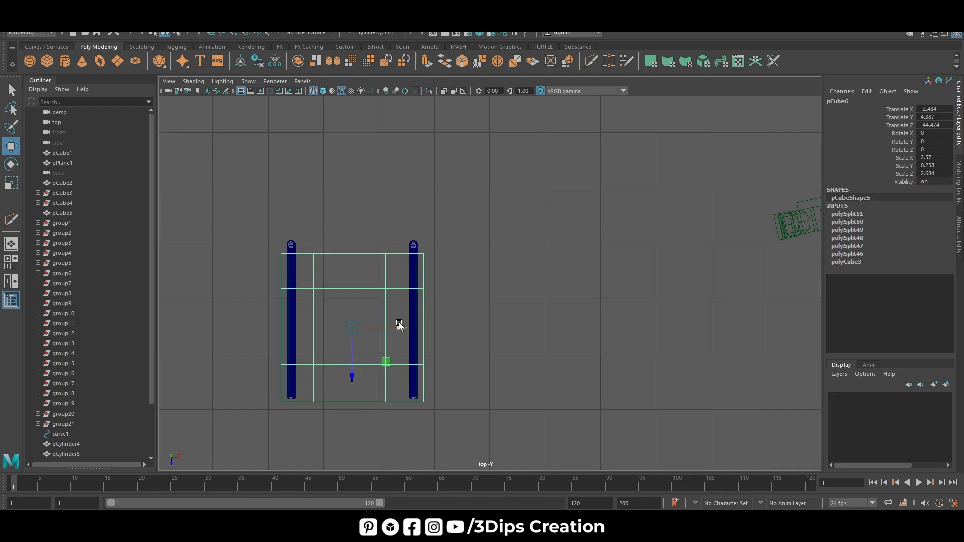
key("f")
left_click_drag(535, 283, 538, 282)
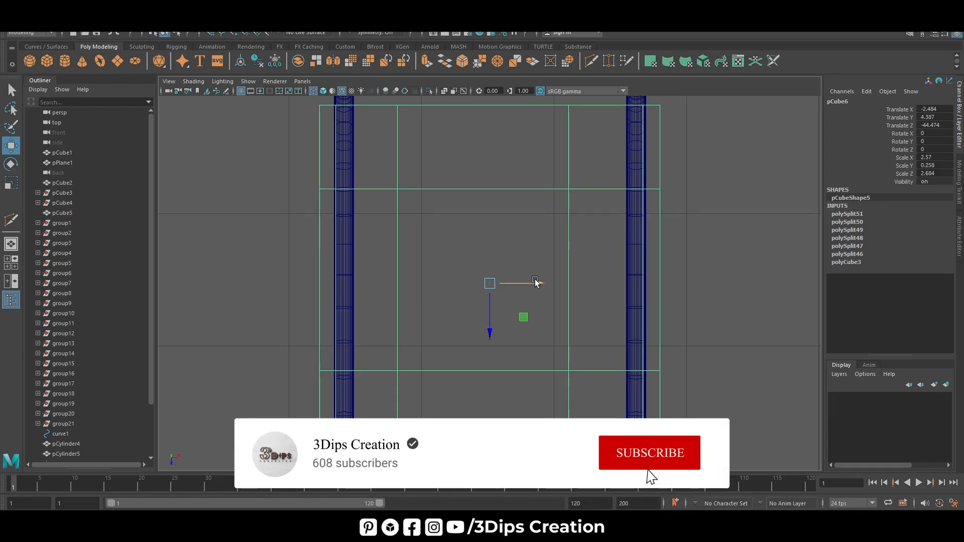
Step: Try to lengthen the seat by moving the vertices of its curved-leg half outward in plan
scroll(547, 279, "down", 5)
key("F9")
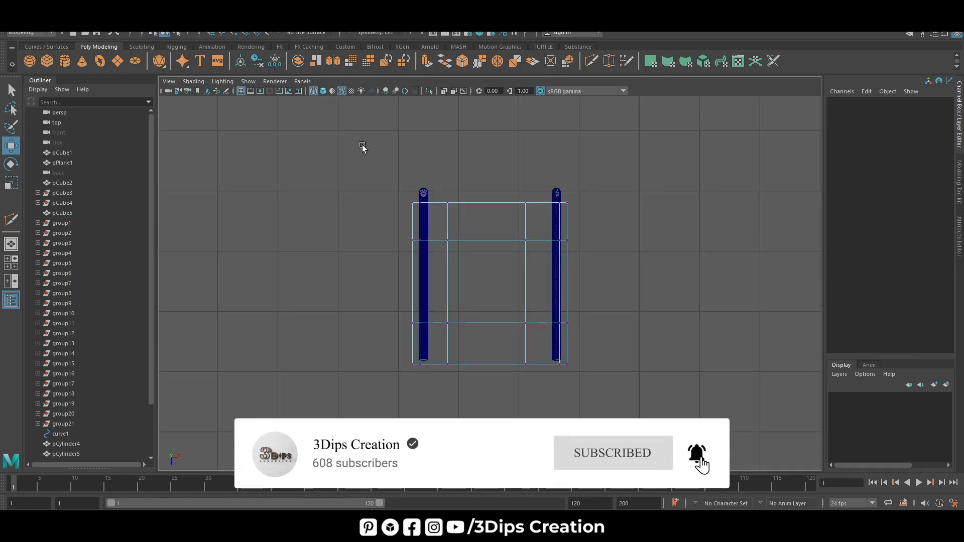
left_click_drag(359, 147, 601, 270)
left_click_drag(491, 269, 491, 255)
key("space")
key("space")
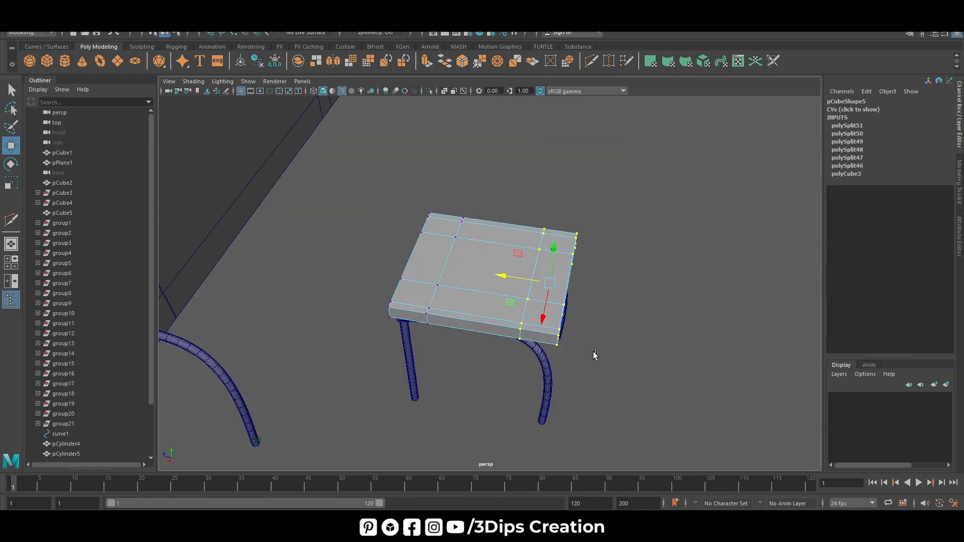
key("f")
key("ctrl+z")
Step: Leave vertex editing, reselect the seat as an object and turn its smooth preview back on
left_click_drag(514, 384, 461, 402, "alt")
right_click_drag(495, 241, 537, 220)
left_click(657, 264)
left_click_drag(524, 384, 464, 367, "alt")
left_click(416, 320)
key("3")
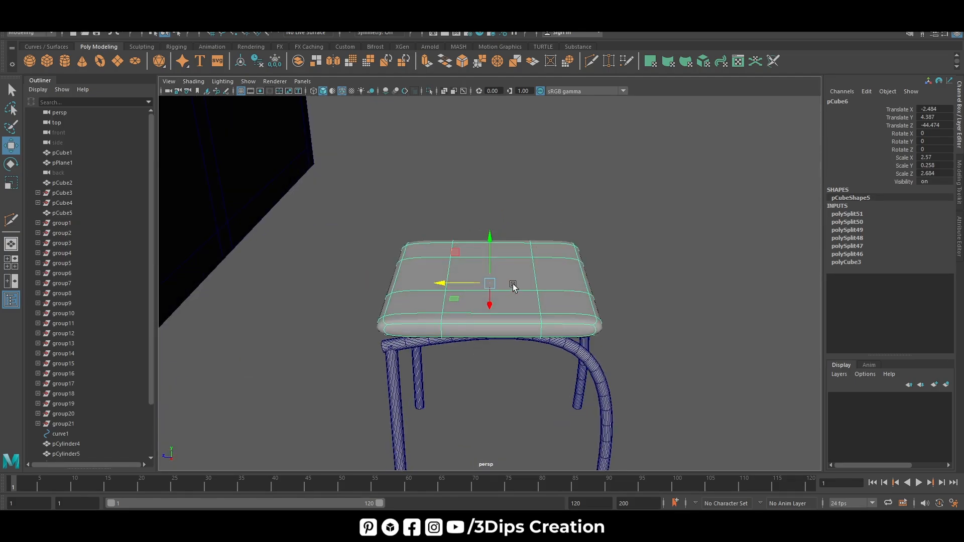
Step: Insert seven evenly spaced edge loops across the middle section of the seat with the Insert Edge Loop tool
scroll(508, 286, "up", 4)
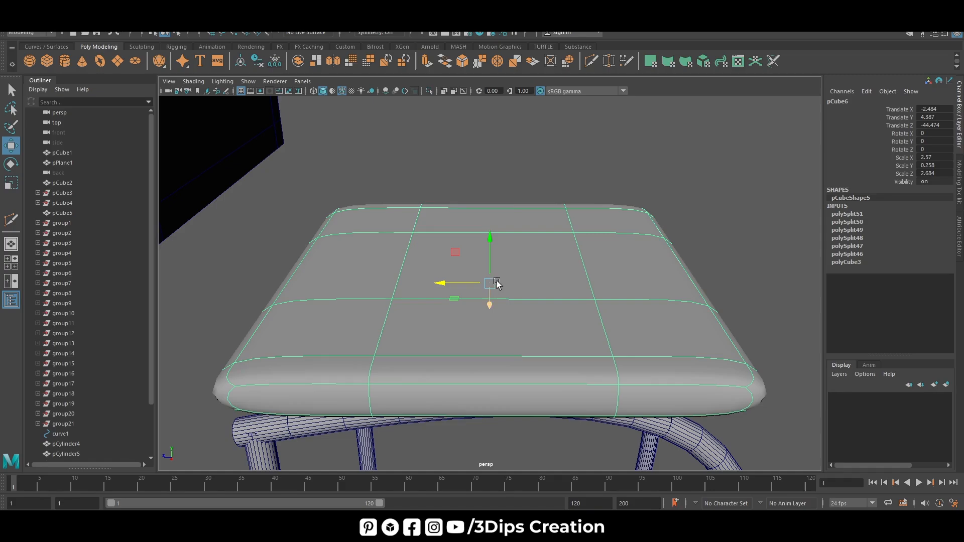
mouse_move(514, 265)
right_mouse_down("shift")
mouse_move(501, 248)
mouse_move(483, 357)
mouse_move(488, 325)
mouse_move(504, 315)
mouse_move(513, 230)
mouse_move(544, 400)
mouse_move(544, 345)
mouse_move(561, 346)
right_mouse_up("shift")
left_click(522, 277)
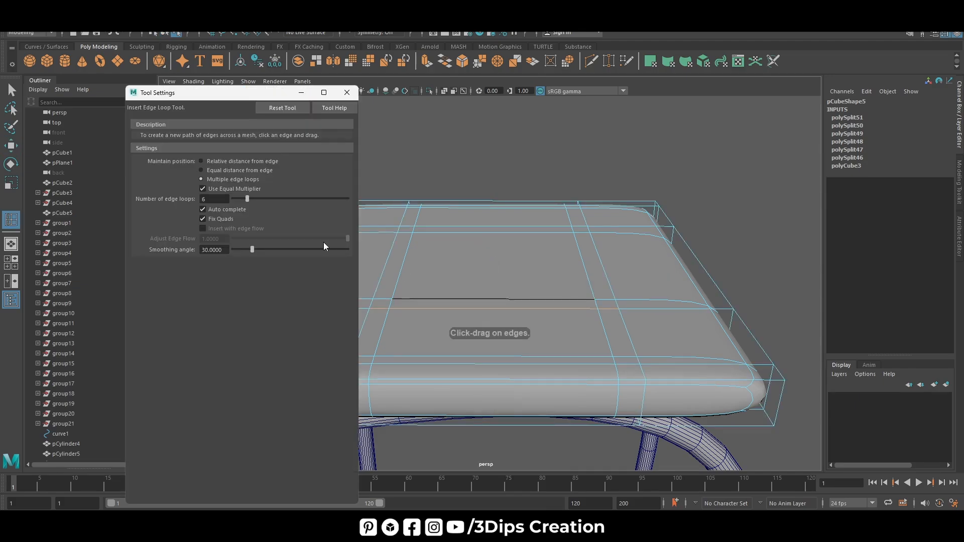
type("5")
key("Return")
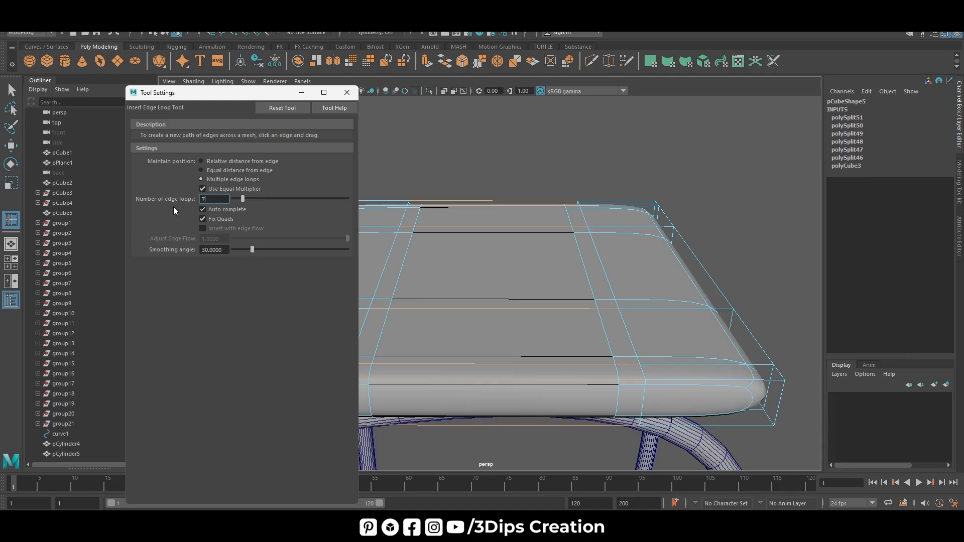
type("7")
key("Return")
left_click(347, 92)
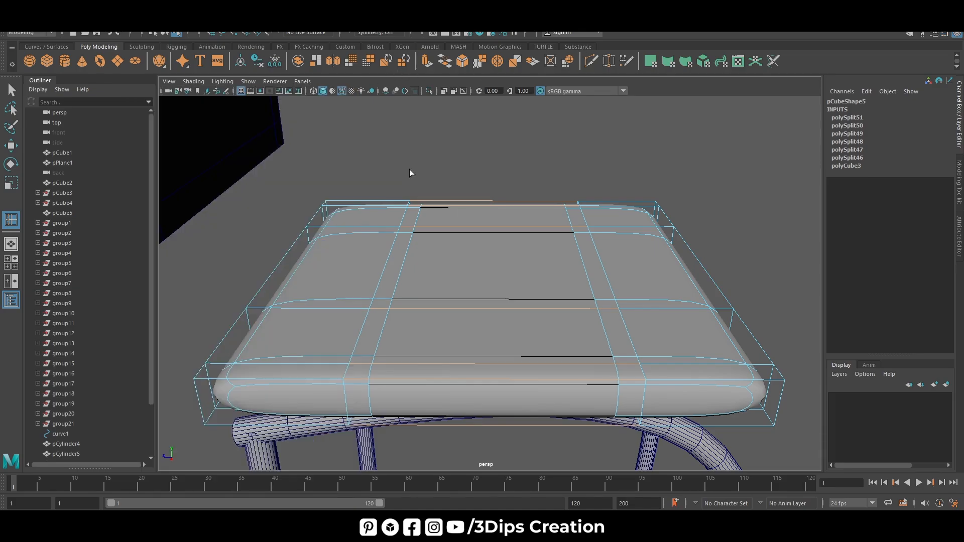
left_click(495, 364)
left_click(263, 365)
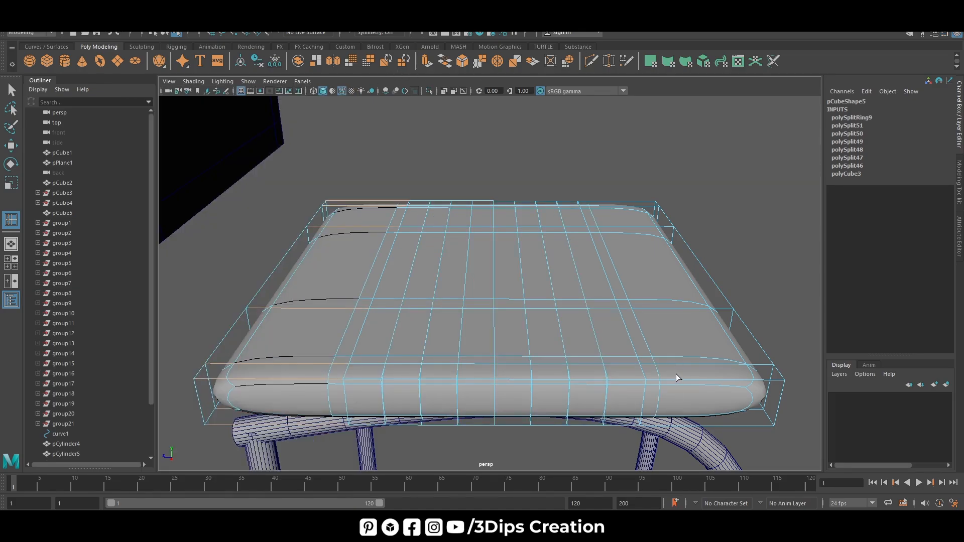
Step: Leave the edge loop tool, show the seat with its smooth preview and reselect it as an object
key("w")
key("3")
right_click_drag(532, 230, 573, 203)
left_click(781, 298)
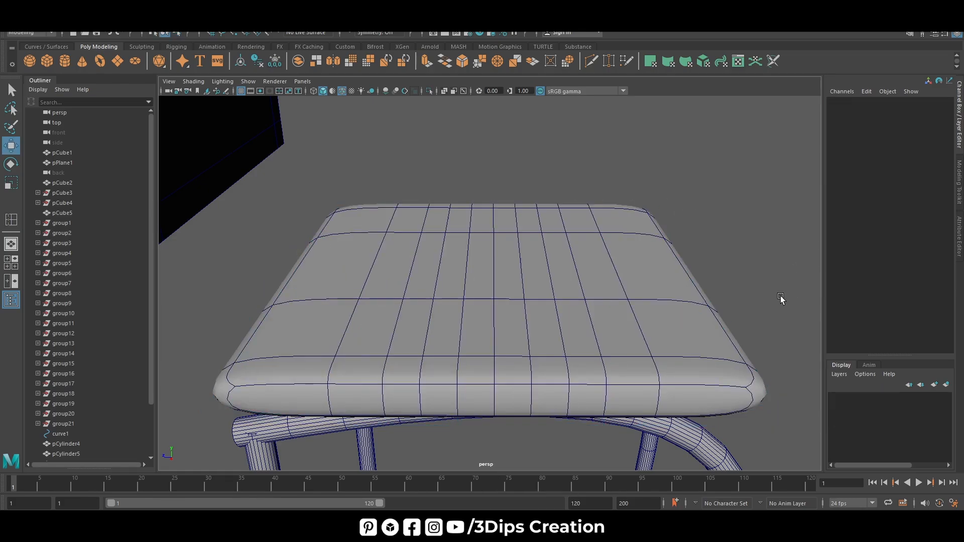
left_click_drag(781, 298, 580, 309, "alt")
left_click(579, 306)
scroll(579, 306, "down", 2)
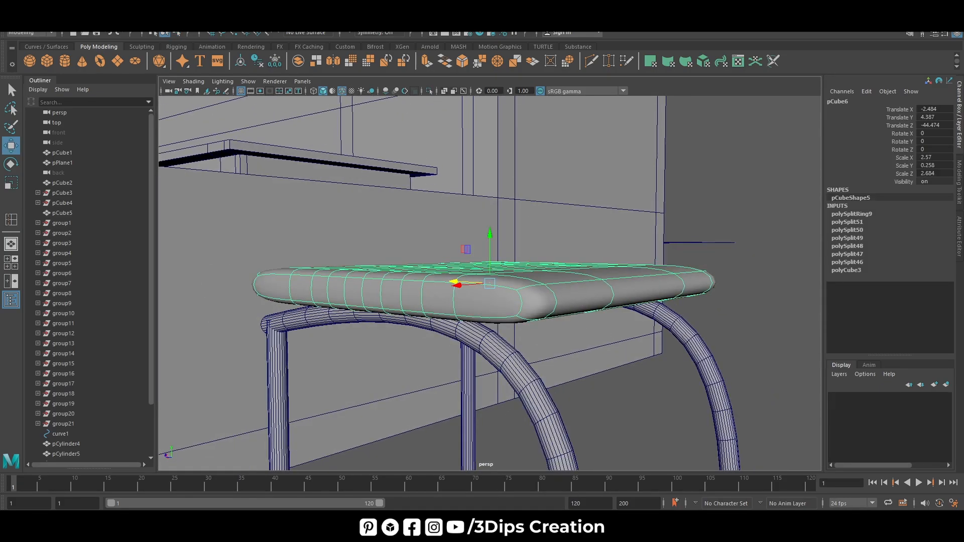
Step: Add a nonlinear Bend deformer to the seat and set its curvature to about 37.1
left_click(238, 22)
mouse_move(366, 22)
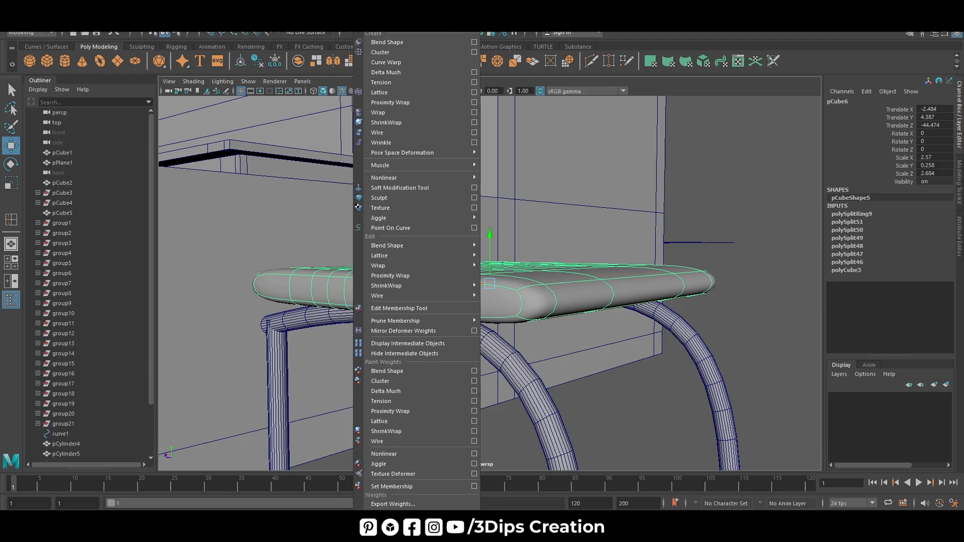
mouse_move(410, 179)
left_click(498, 181)
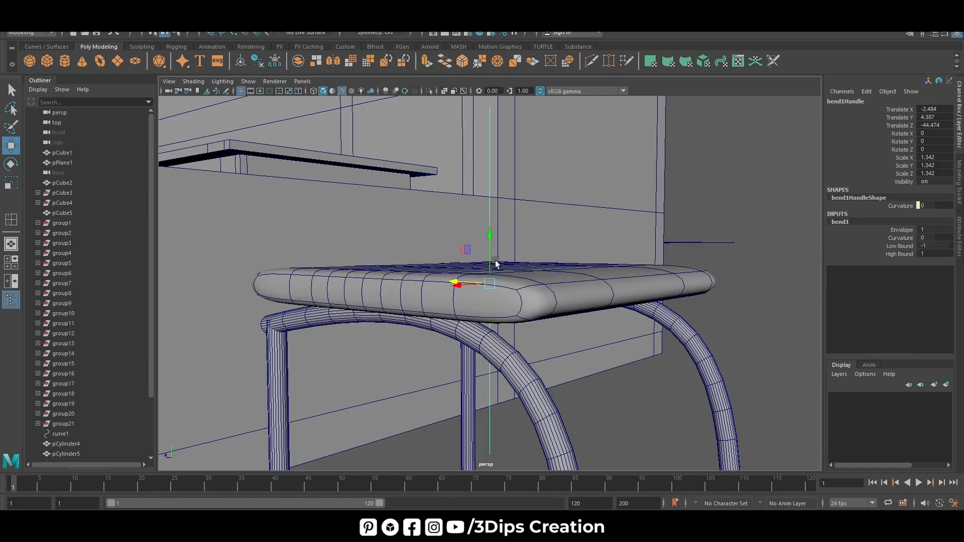
left_click_drag(495, 262, 522, 331, "alt")
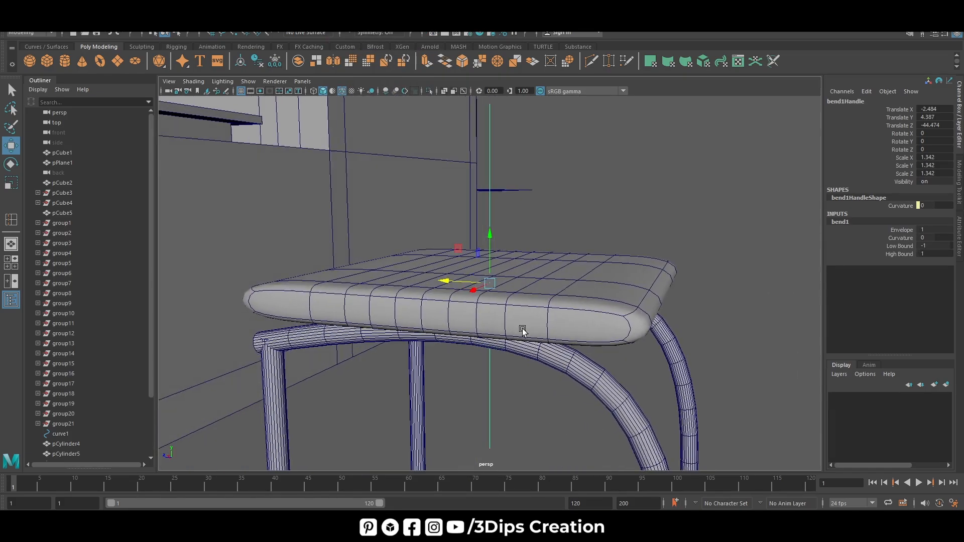
left_click(958, 172)
left_click(959, 122)
left_click(959, 236)
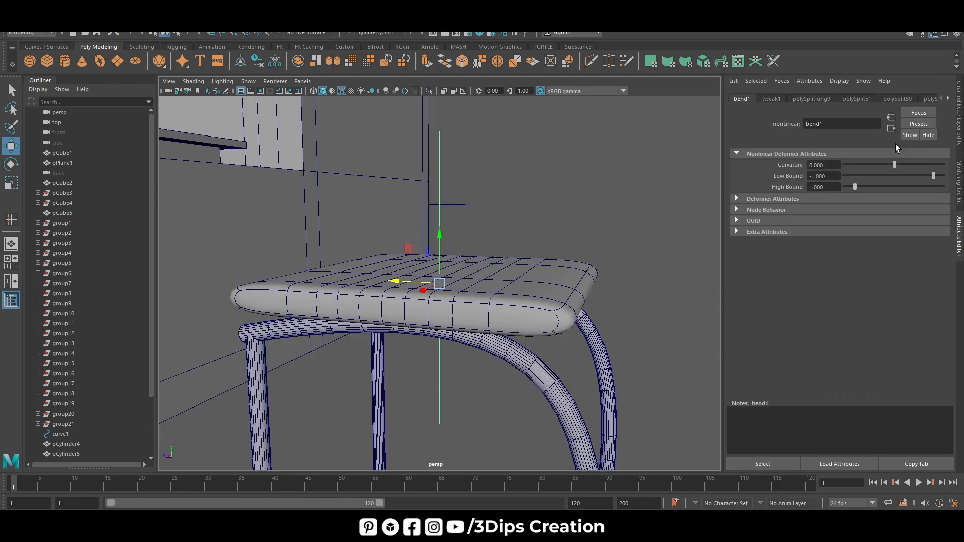
left_click_drag(892, 164, 904, 165)
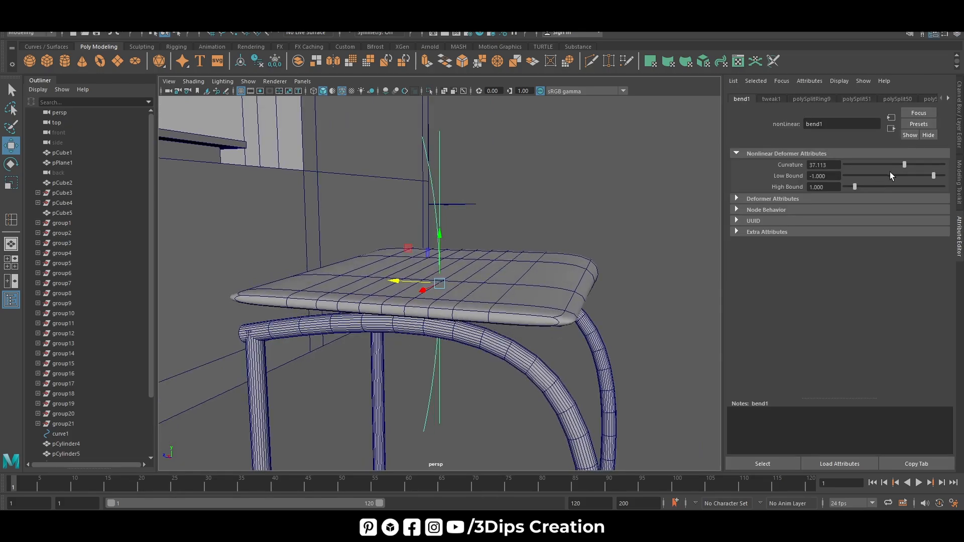
left_click(961, 142)
Step: Rotate the bend handle to 90 in X and -90 in Z so the seat arches along the curved legs
key("e")
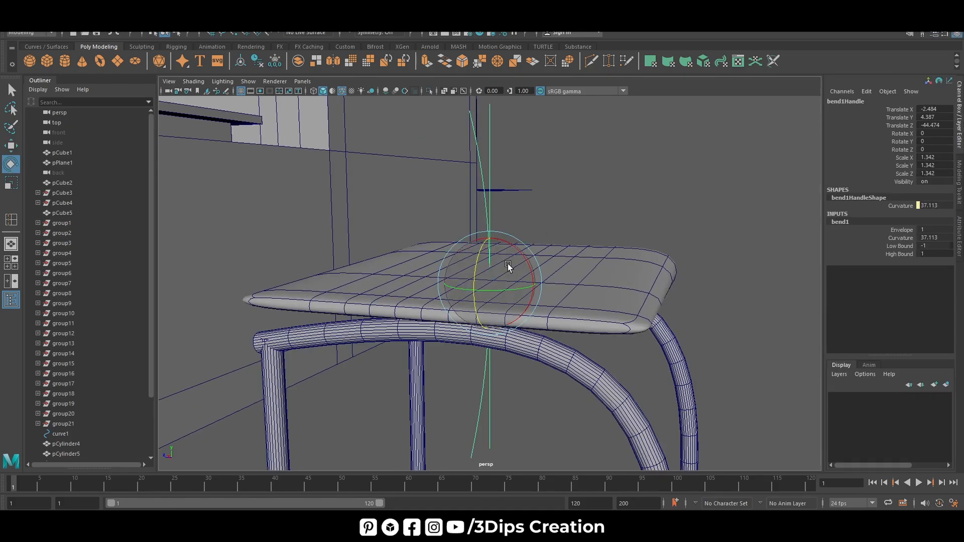
left_click_drag(508, 264, 444, 315, "alt")
left_click(934, 157)
double_click(942, 150)
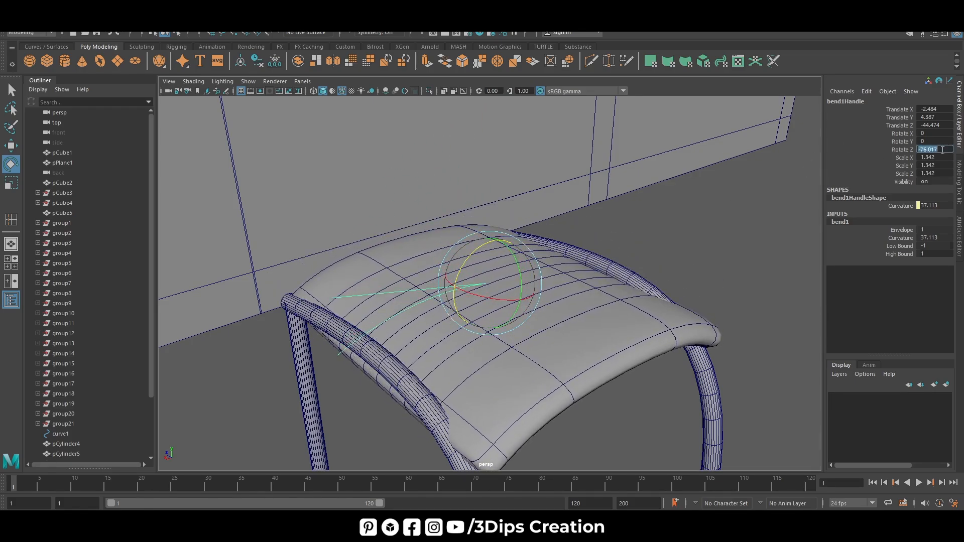
key("Return")
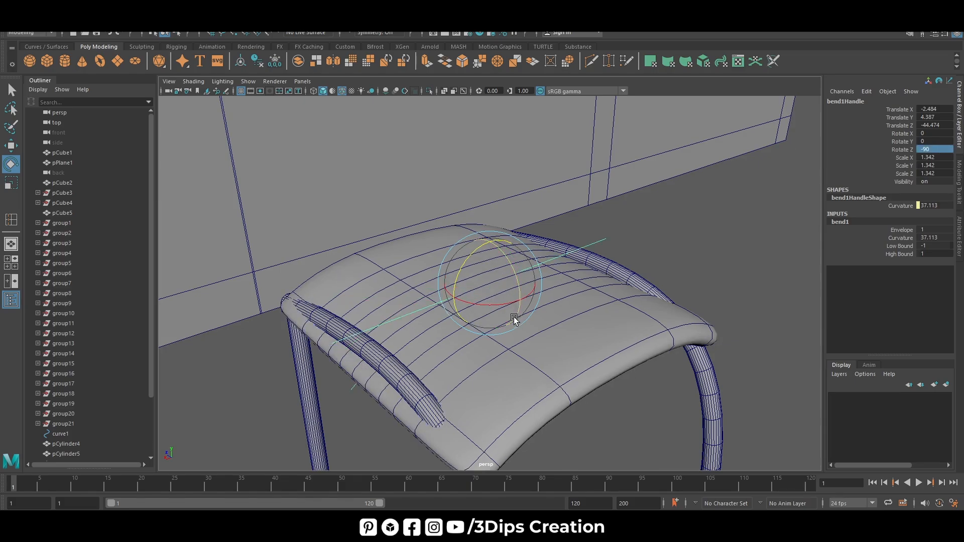
left_click_drag(514, 317, 489, 302, "alt")
double_click(937, 141)
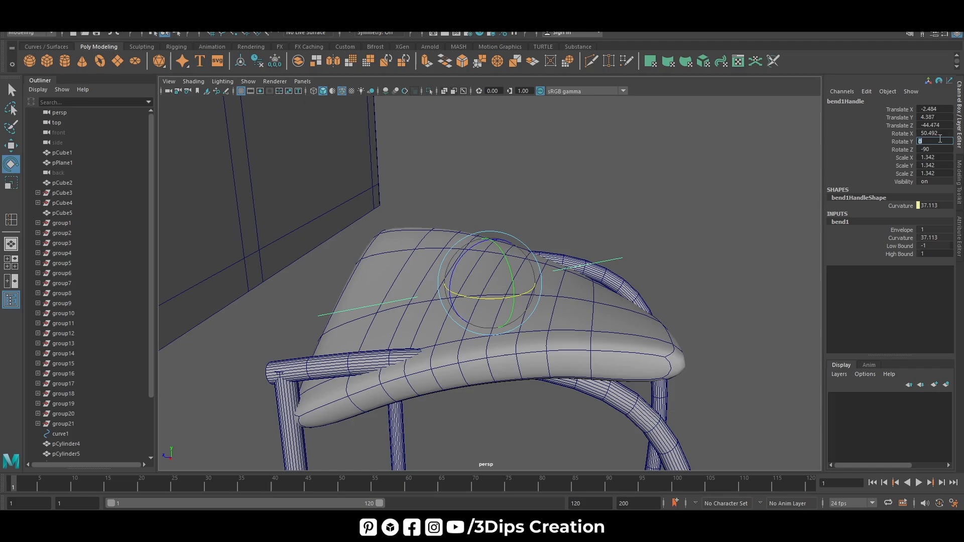
double_click(935, 133)
key("Return")
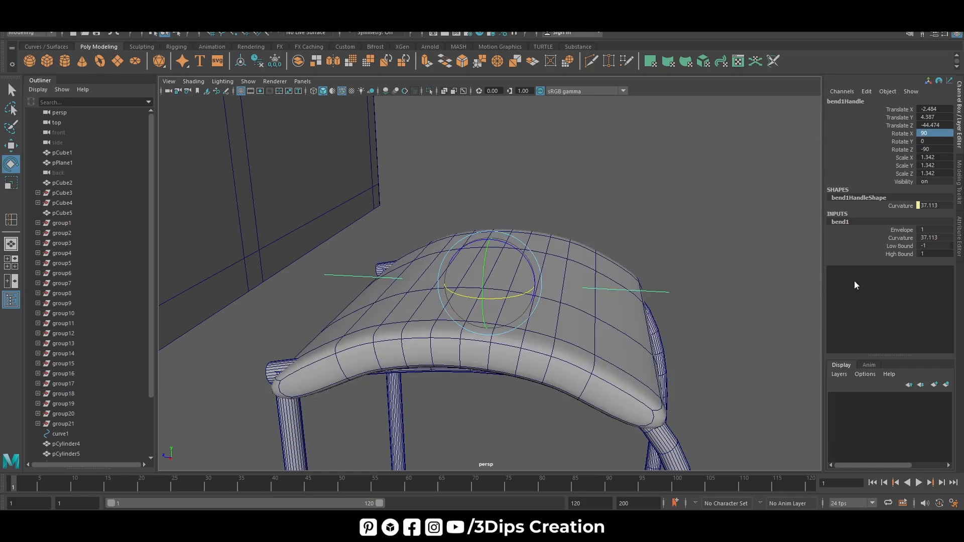
left_click_drag(502, 276, 634, 267, "alt")
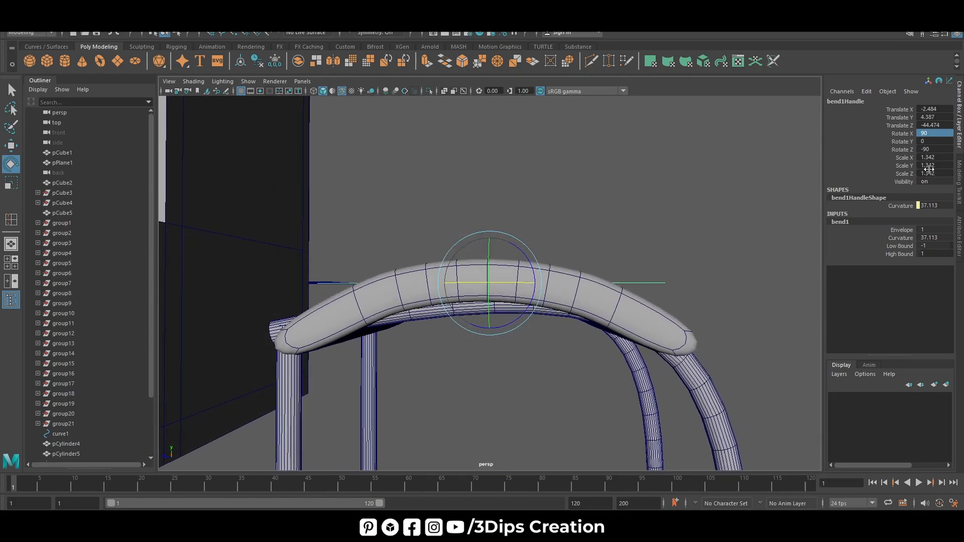
Step: Set the seat bend's curvature to 15, matching the arch to the leg tubes in the side view
left_click(963, 185)
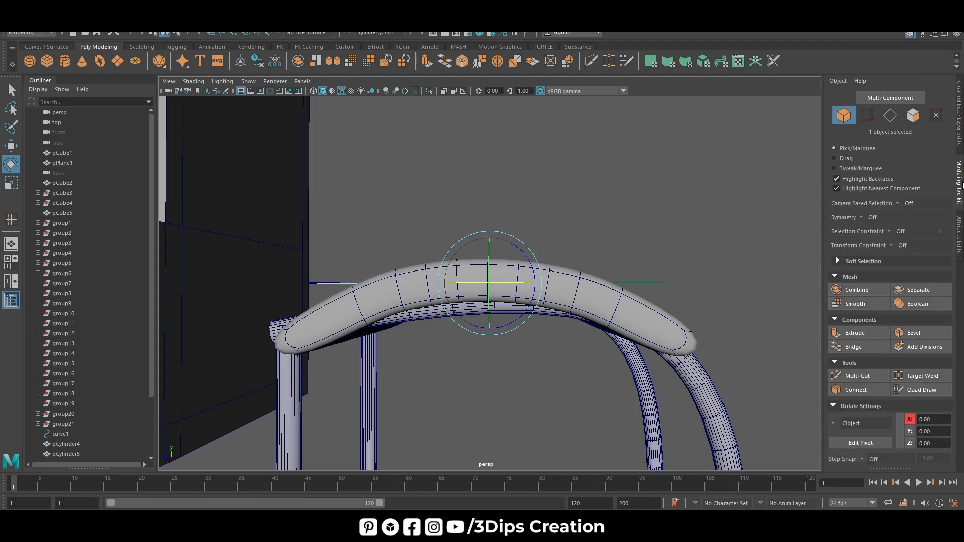
left_click(961, 145)
left_click(960, 228)
key("space")
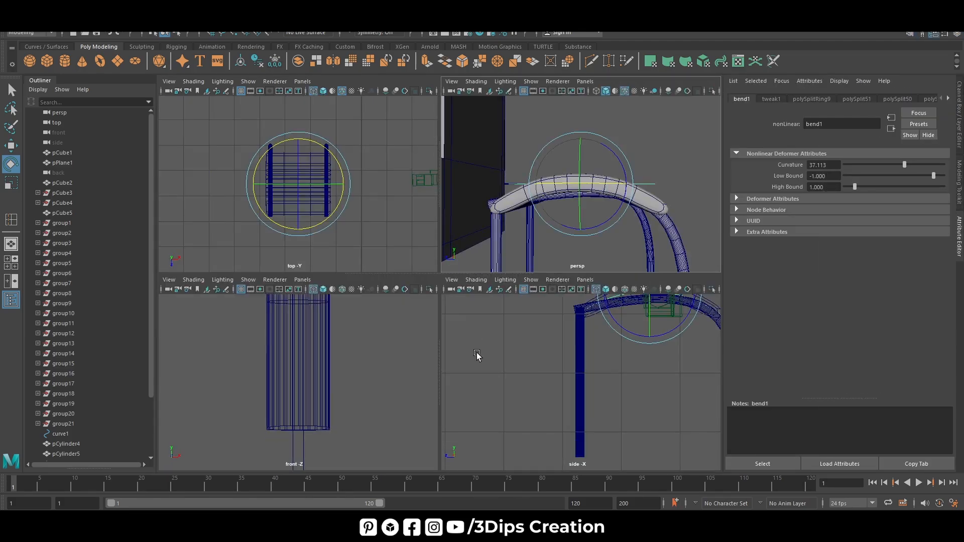
key("space")
key("f")
scroll(470, 287, "up", 1)
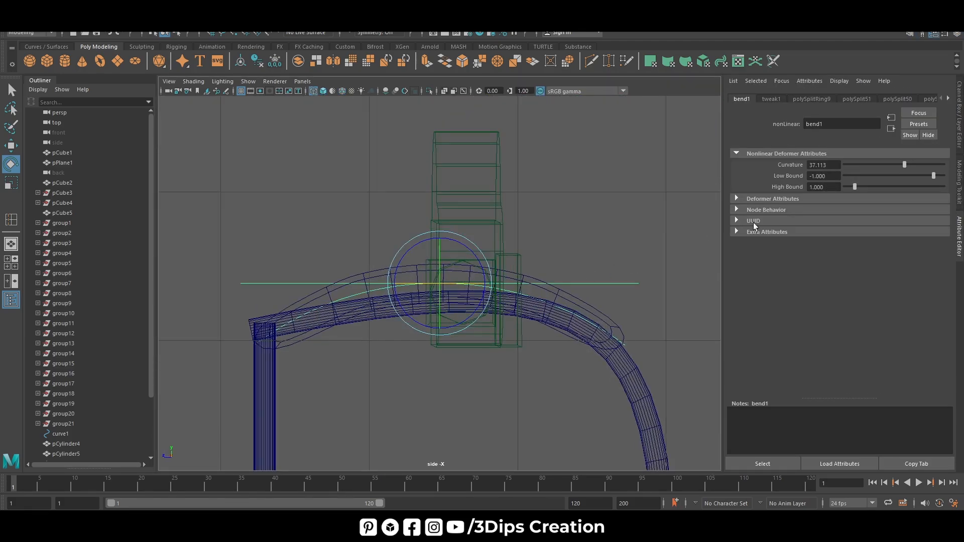
mouse_move(906, 165)
left_mouse_down()
mouse_move(889, 168)
mouse_move(897, 170)
left_mouse_up()
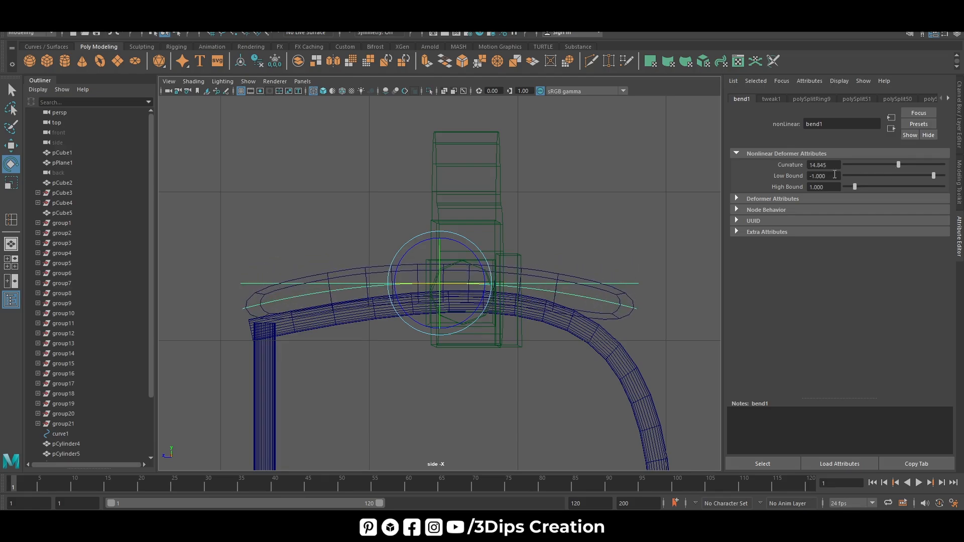
left_click(823, 164)
type("15")
key("Return")
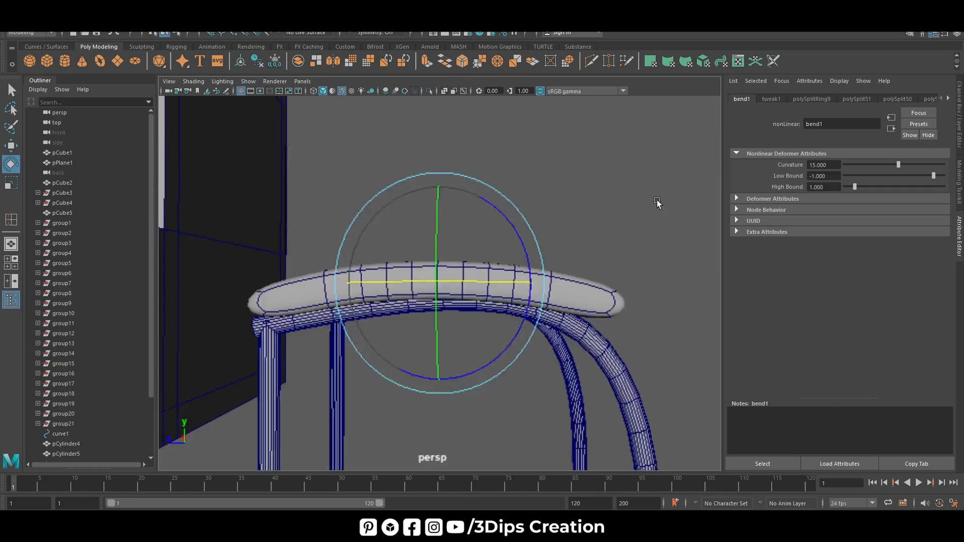
mouse_move(557, 273)
left_mouse_down("alt")
mouse_move(544, 286)
mouse_move(422, 265)
mouse_move(441, 323)
mouse_move(564, 303)
mouse_move(602, 267)
mouse_move(528, 283)
mouse_move(550, 290)
left_mouse_up("alt")
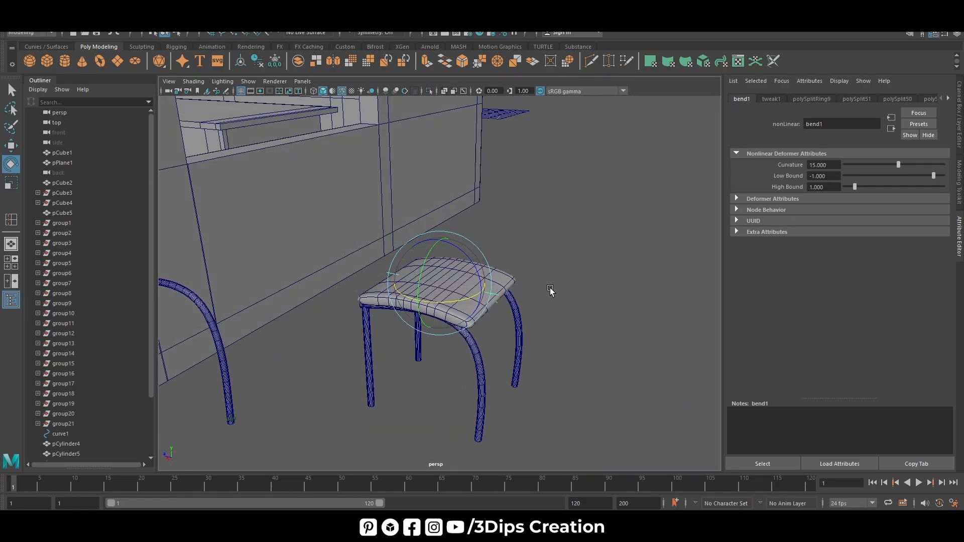
left_click_drag(520, 323, 660, 260, "alt")
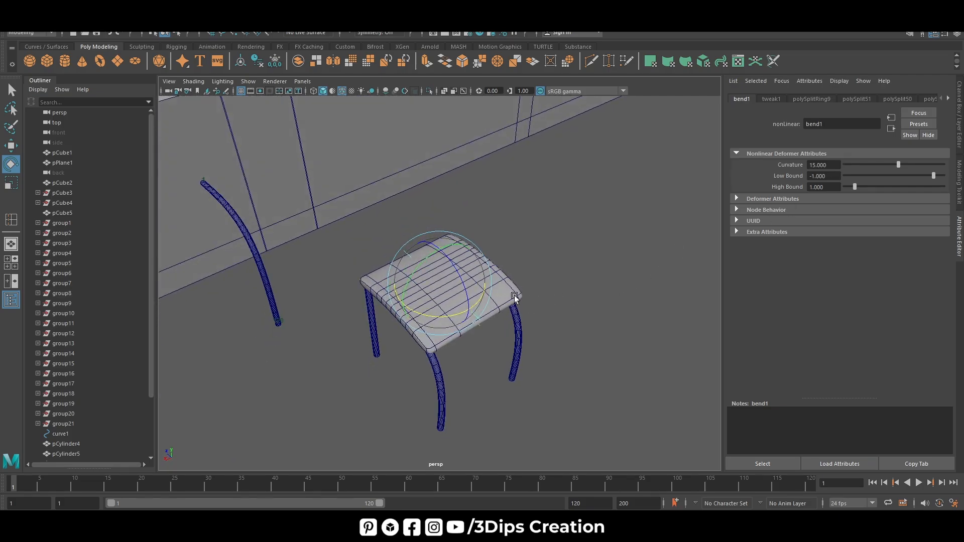
Step: Select the bent seat and duplicate it to one side of the legs in the top view
key("w")
right_click_drag(470, 255, 523, 242)
left_click(594, 267)
left_click_drag(594, 267, 471, 307, "alt")
left_click(372, 338)
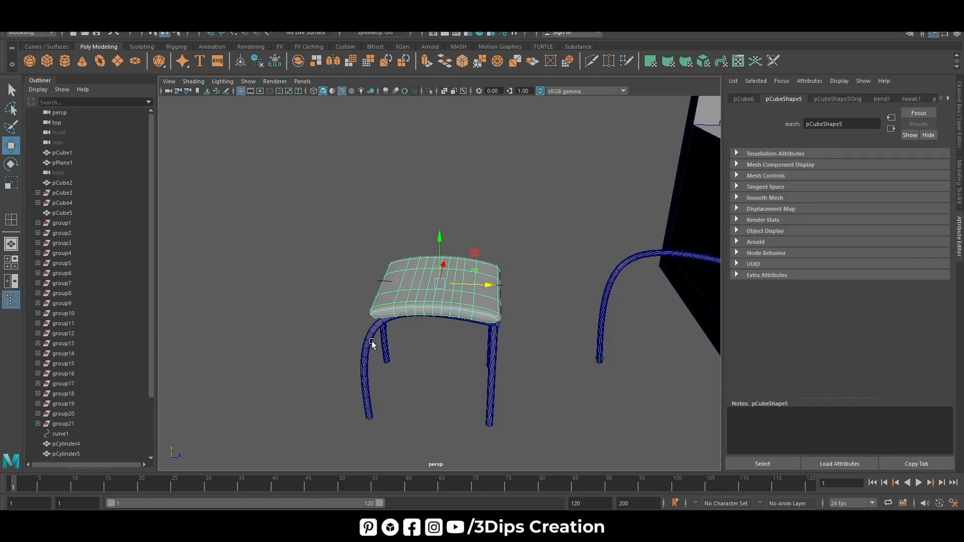
left_click(455, 298)
key("space")
key("space")
left_click_drag(485, 284, 655, 282, "shift")
Step: Hide the original seat with its bend deformer and move the duplicate seat over the legs in plan
left_click_drag(432, 172, 451, 325)
key("ctrl+h")
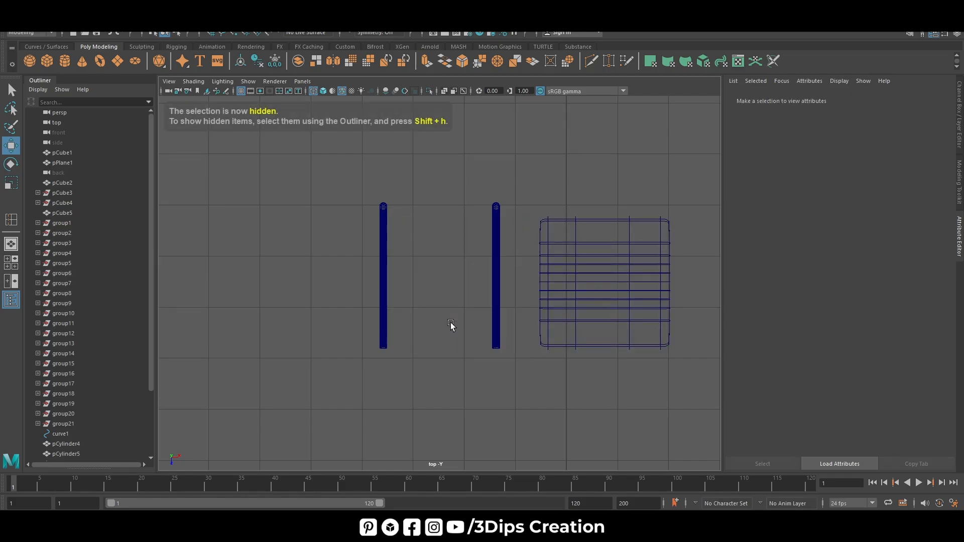
left_click(614, 258)
mouse_move(660, 283)
left_mouse_down()
mouse_move(504, 283)
mouse_move(485, 319)
left_mouse_up()
key("f")
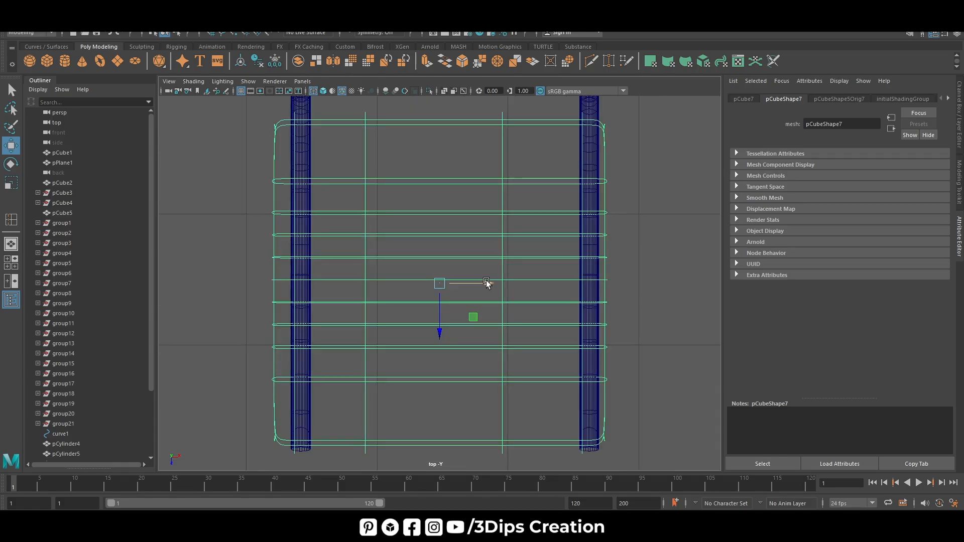
left_click_drag(485, 280, 487, 282)
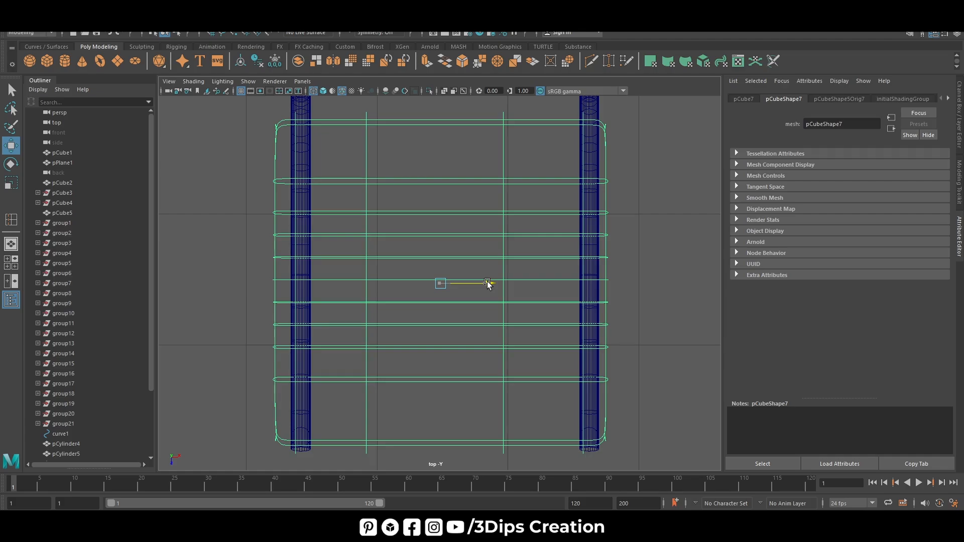
Step: Nudge the duplicate seat along X in the top view to centre it between the two leg frames
key("space")
key("space")
left_click(489, 408)
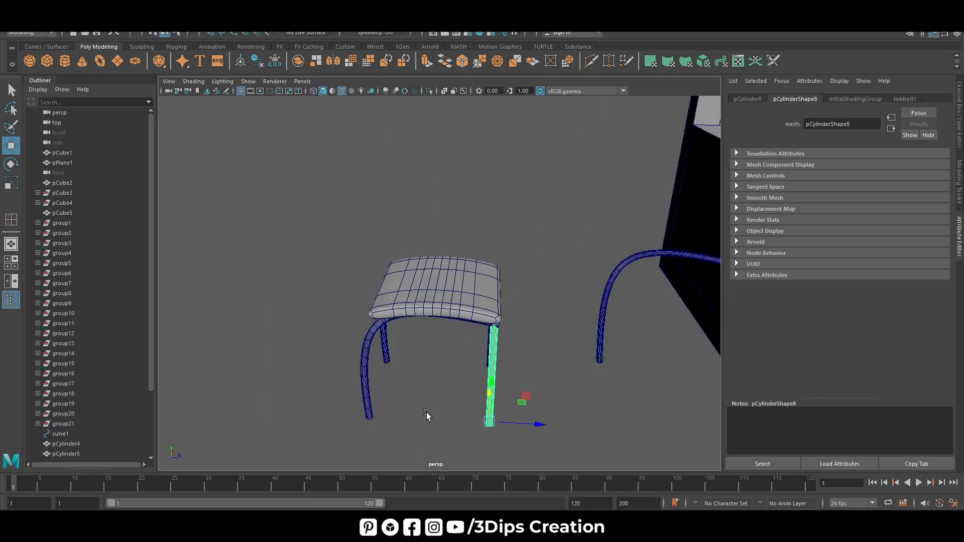
left_click(412, 413)
left_click_drag(412, 413, 518, 365, "alt")
left_click(496, 276)
key("space")
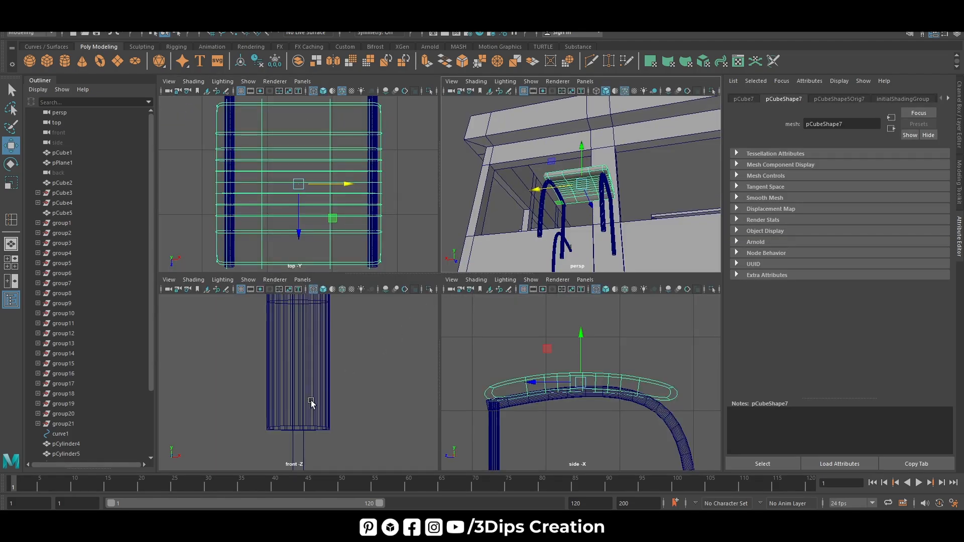
key("space")
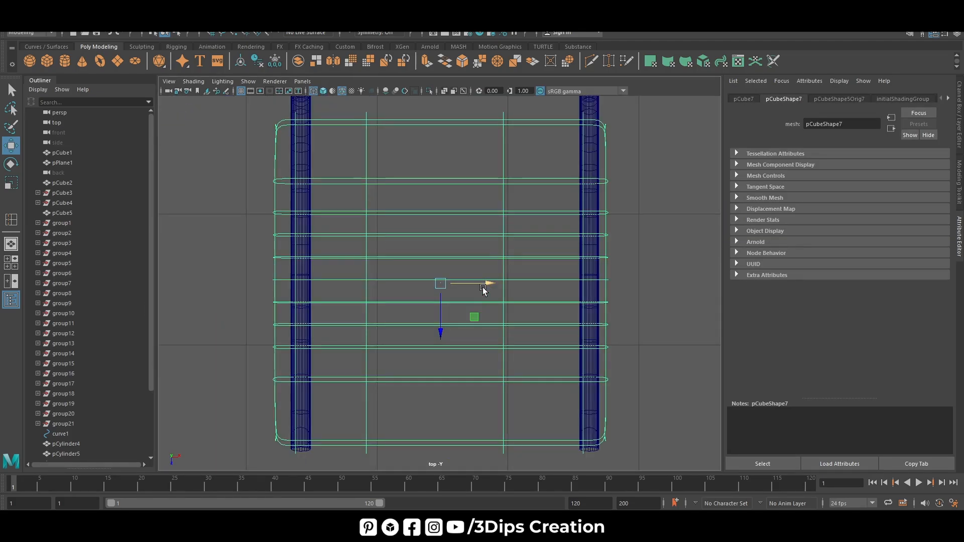
left_click_drag(487, 284, 492, 282)
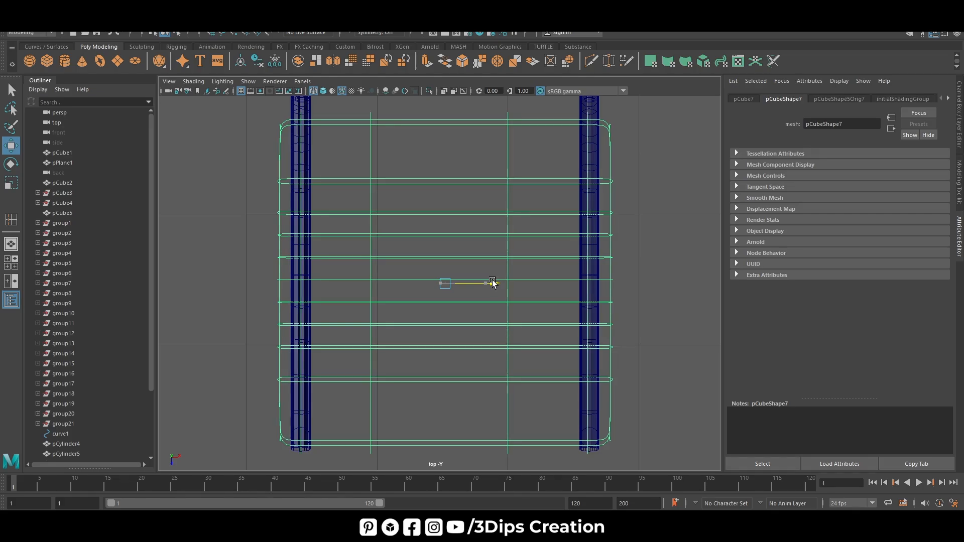
Step: Check from several sides in the perspective view how the seat sits on the legs, with the seat selected
key("space")
key("space")
left_click_drag(317, 374, 503, 409, "alt")
left_click(502, 408)
left_click(450, 278)
left_click_drag(450, 279, 502, 372, "alt")
left_click(472, 409)
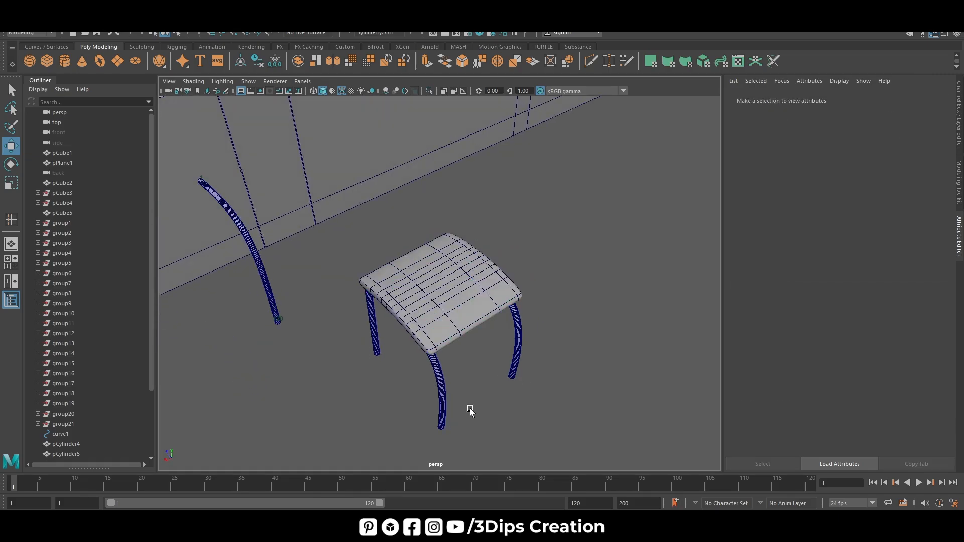
left_click_drag(472, 409, 293, 389, "alt")
left_click(429, 266)
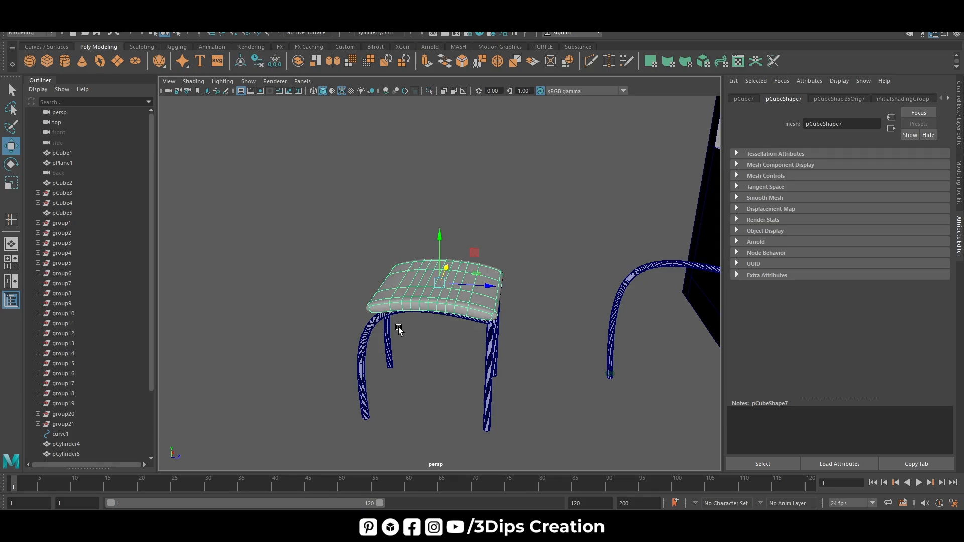
Step: Draw an EP curve in the side view from the seat's rear edge upward as the backrest support profile
left_click(437, 124)
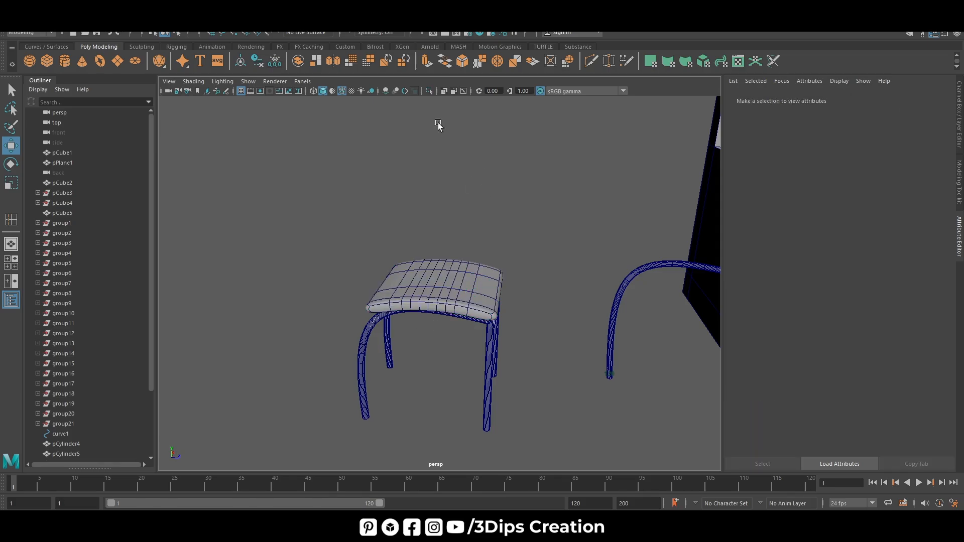
left_click(47, 46)
left_click(61, 63)
key("space")
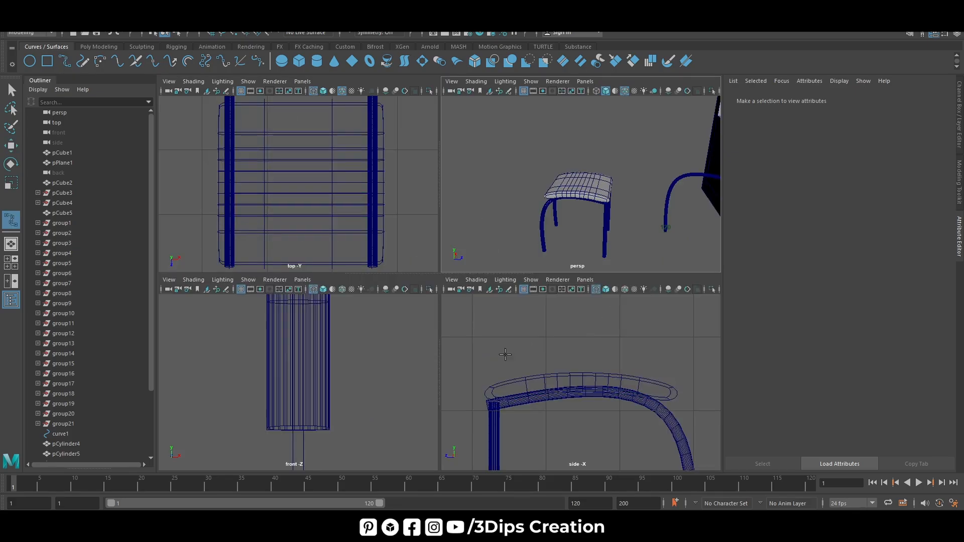
key("space")
scroll(441, 348, "down", 3)
scroll(532, 311, "up", 6)
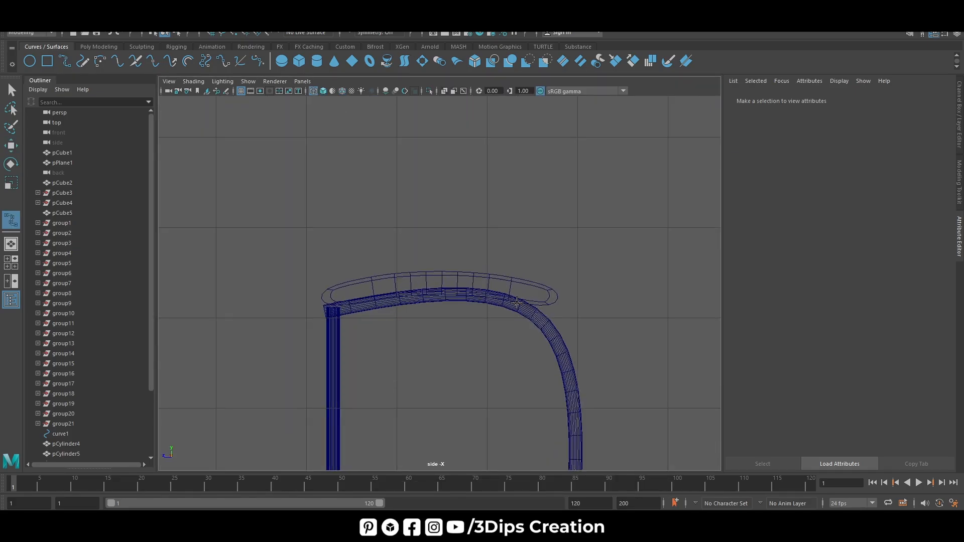
left_click(516, 303)
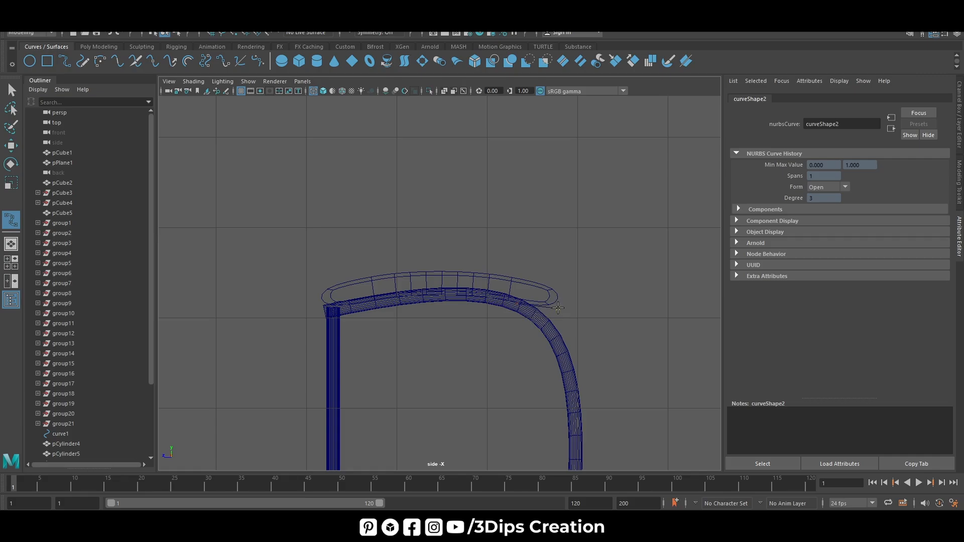
left_click_drag(584, 201, 593, 136)
scroll(576, 284, "down", 8)
scroll(518, 251, "up", 6)
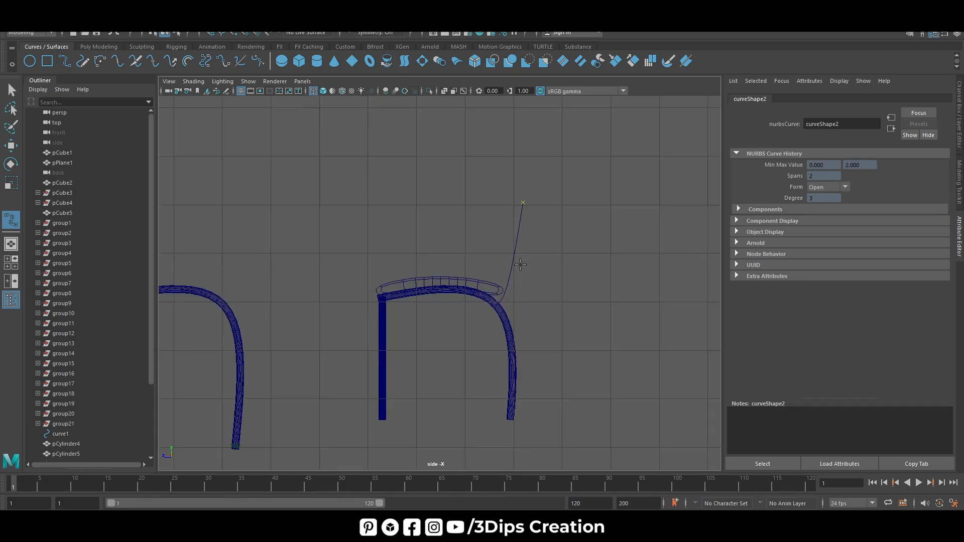
Step: Finish the backrest curve and move its outer lower control vertex back and up to tighten the bend behind the seat
key("w")
right_click_drag(588, 222, 535, 221)
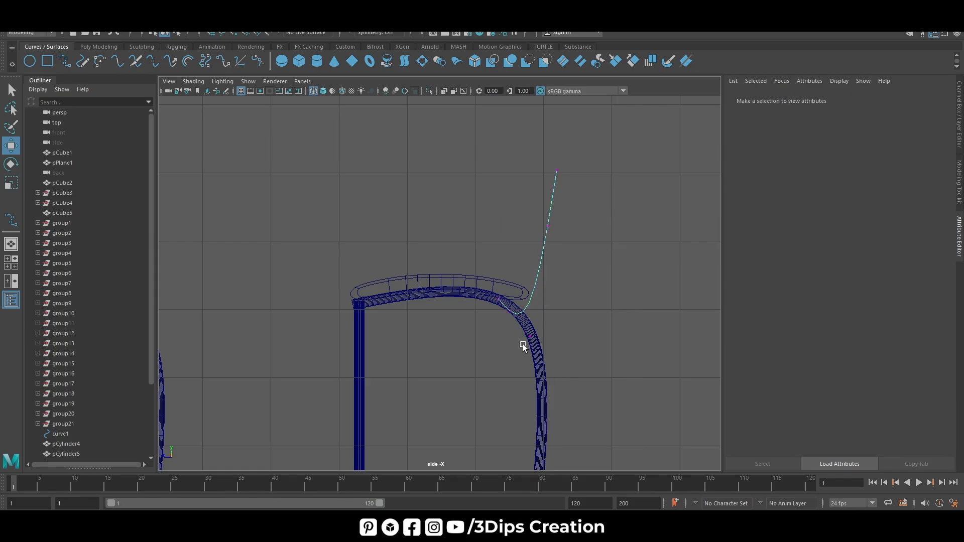
left_click_drag(552, 347, 501, 327)
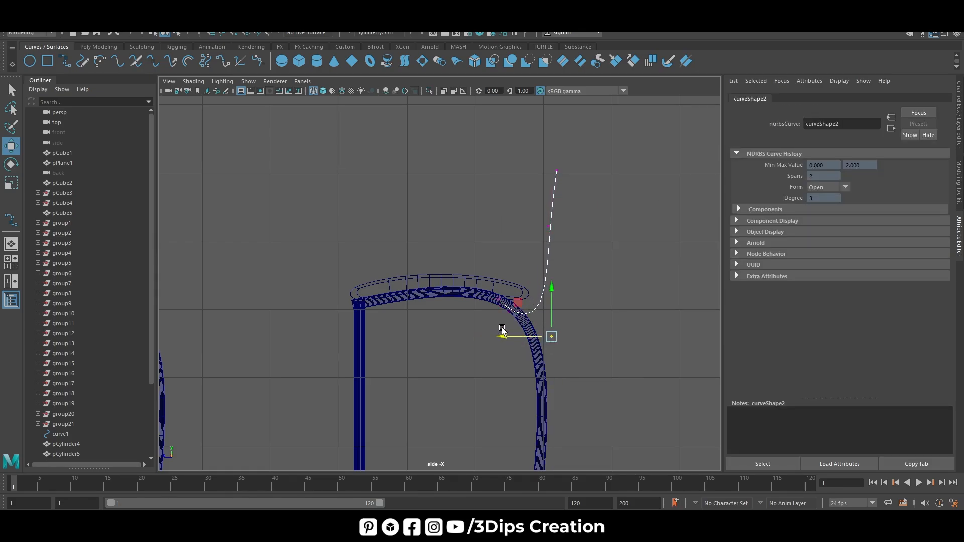
left_click_drag(548, 290, 552, 252)
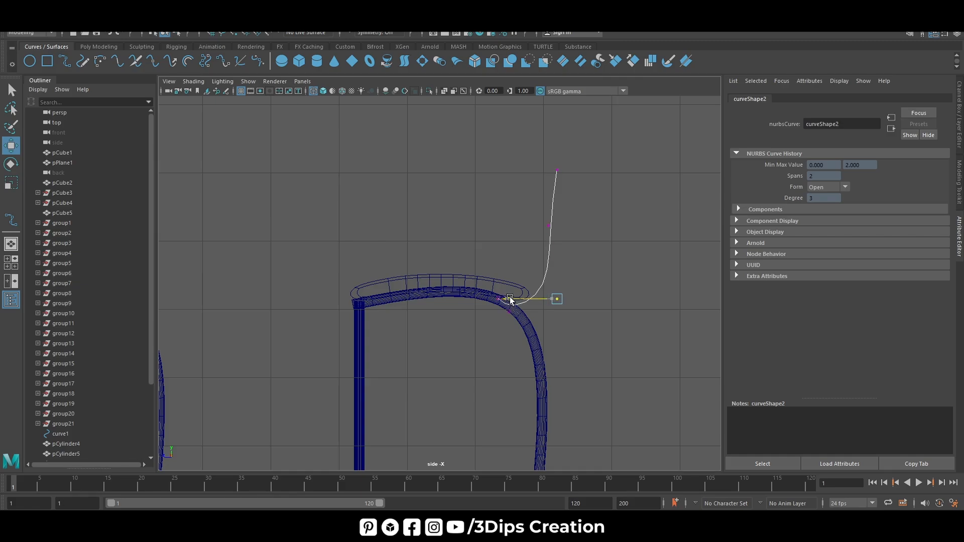
left_click_drag(508, 300, 515, 289)
Step: Move the top control vertex of the backrest curve slightly toward the seat and upward
left_click(557, 171)
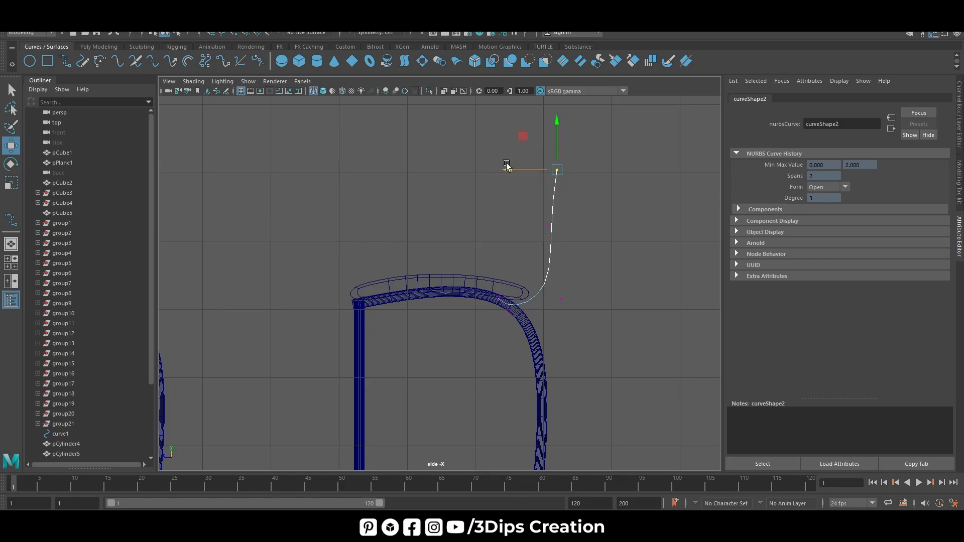
mouse_move(506, 176)
left_mouse_down()
mouse_move(485, 176)
mouse_move(494, 176)
left_mouse_up()
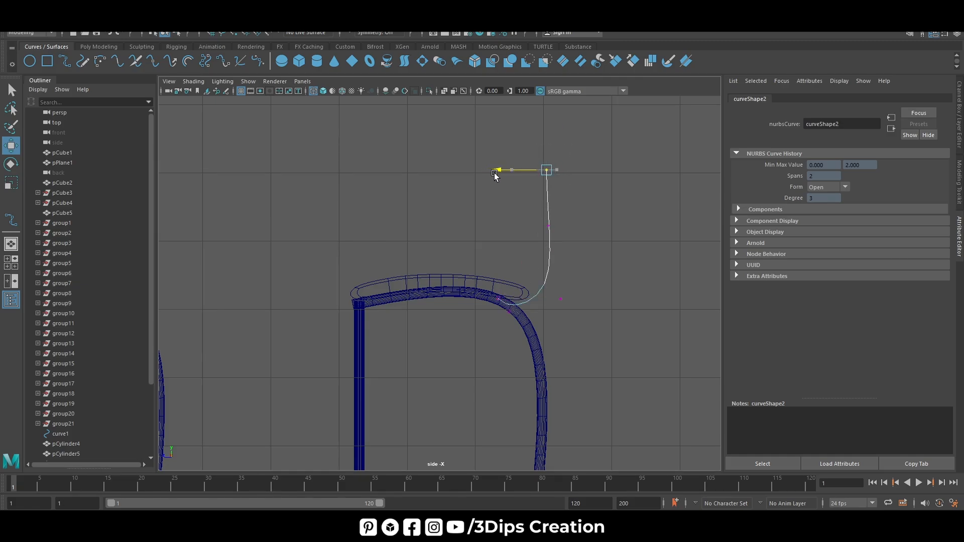
left_click_drag(547, 123, 546, 117)
Step: Adjust the two lower control vertices of the backrest curve so its bend flows smoothly from under the seat
left_click(499, 311)
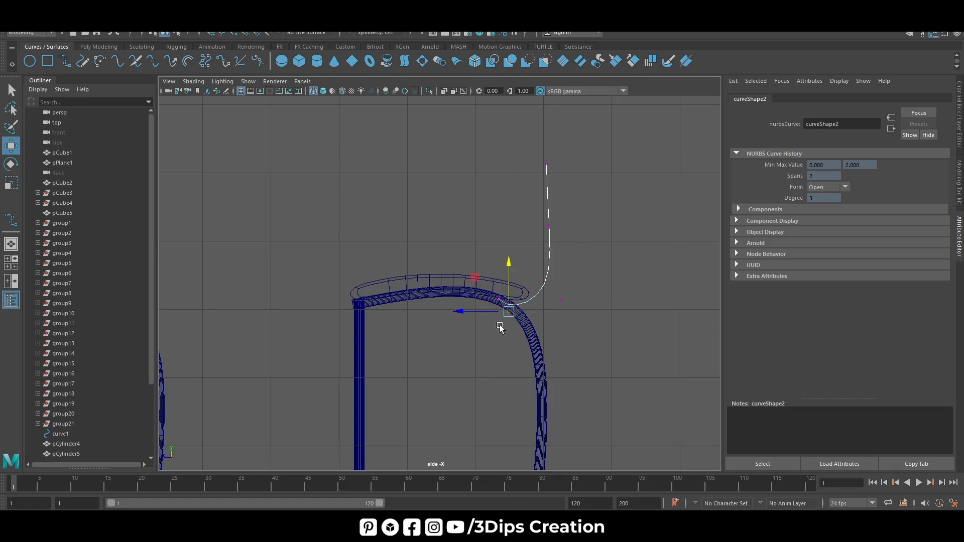
left_click_drag(458, 314, 471, 314)
left_click_drag(519, 266, 527, 259)
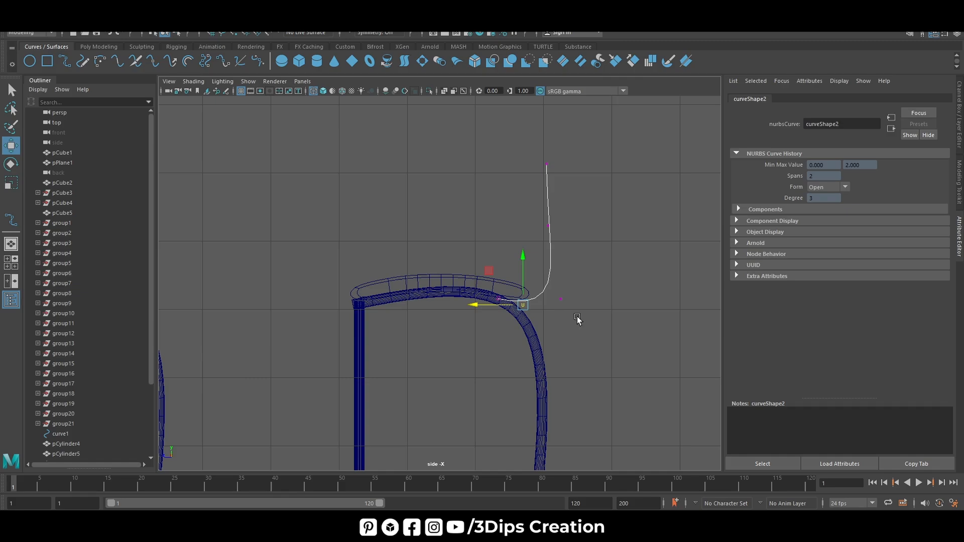
mouse_move(582, 325)
left_mouse_down()
mouse_move(545, 265)
mouse_move(562, 245)
left_mouse_up()
left_click_drag(538, 319, 483, 310)
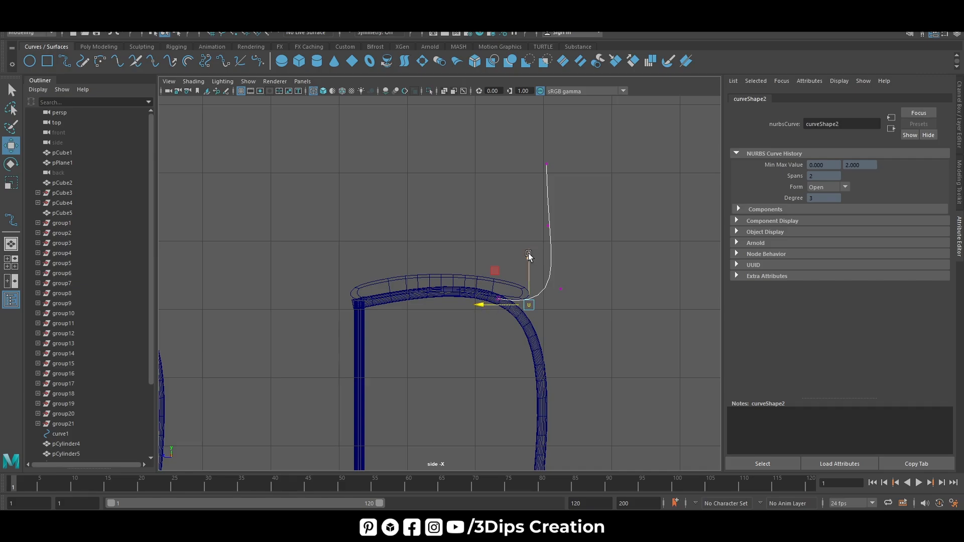
left_click_drag(528, 254, 530, 258)
Step: Raise the two upper control vertices of the backrest curve and lean its top end slightly toward the seat
left_click_drag(519, 155, 578, 244)
left_click_drag(547, 164, 546, 155)
left_click_drag(503, 129, 560, 167)
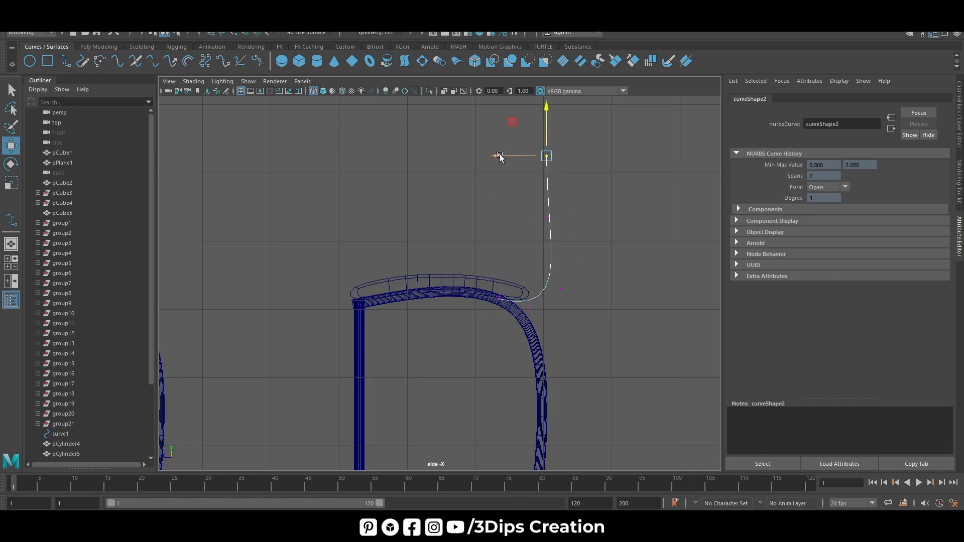
left_click_drag(498, 156, 492, 156)
Step: Fine-tune the bend of the backrest curve and the height of its top control vertex in the side view
left_click_drag(577, 295, 562, 234)
scroll(540, 272, "down", 4)
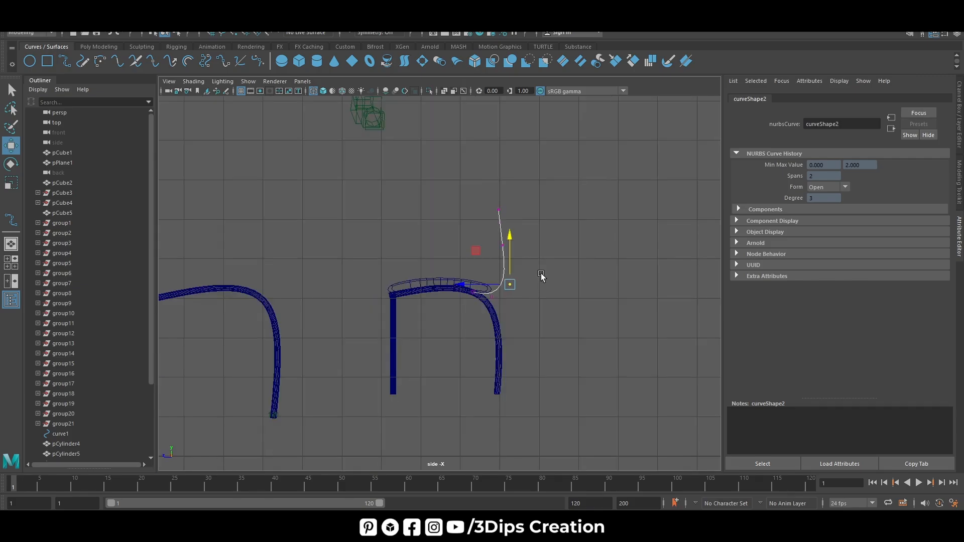
left_click_drag(453, 210, 500, 255)
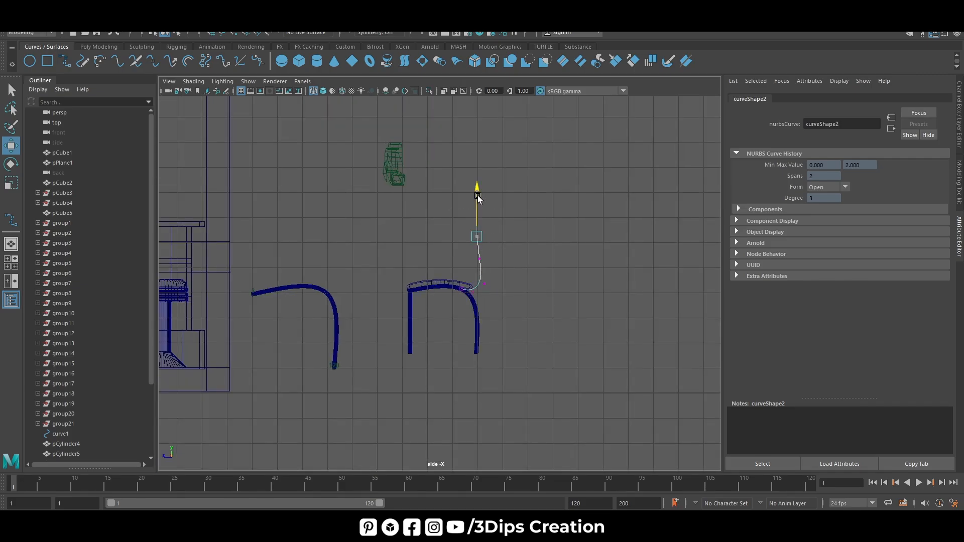
left_click_drag(474, 192, 468, 199)
key("f")
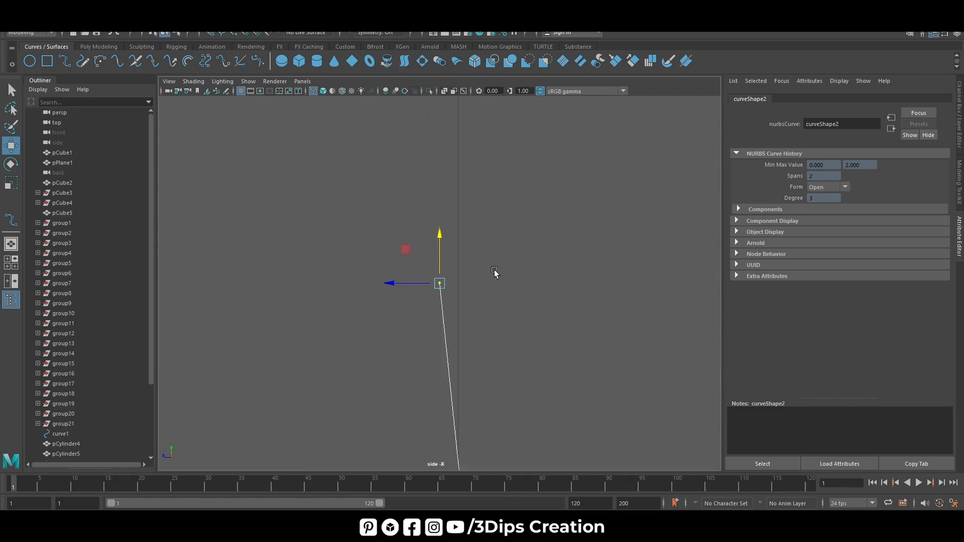
scroll(495, 271, "down", 5)
scroll(471, 307, "up", 5)
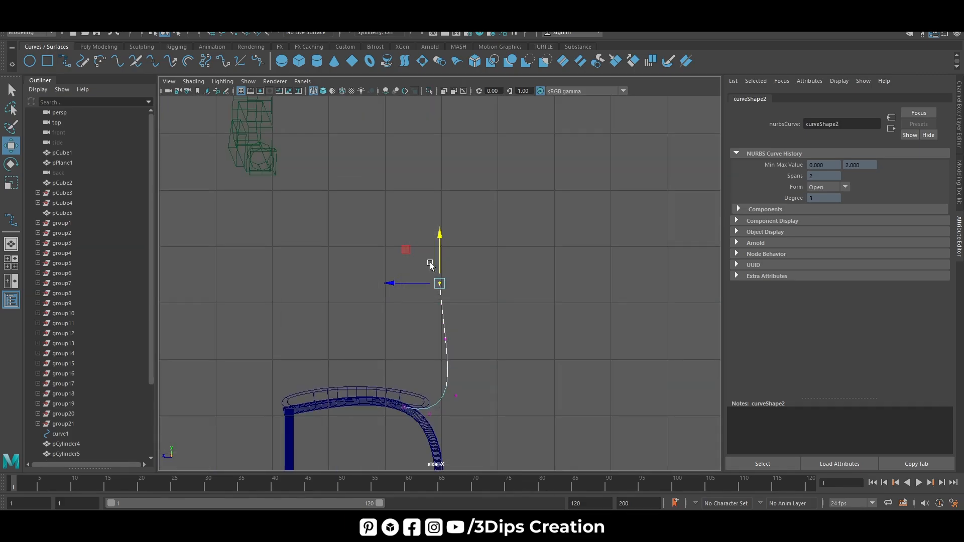
left_click_drag(439, 232, 438, 242)
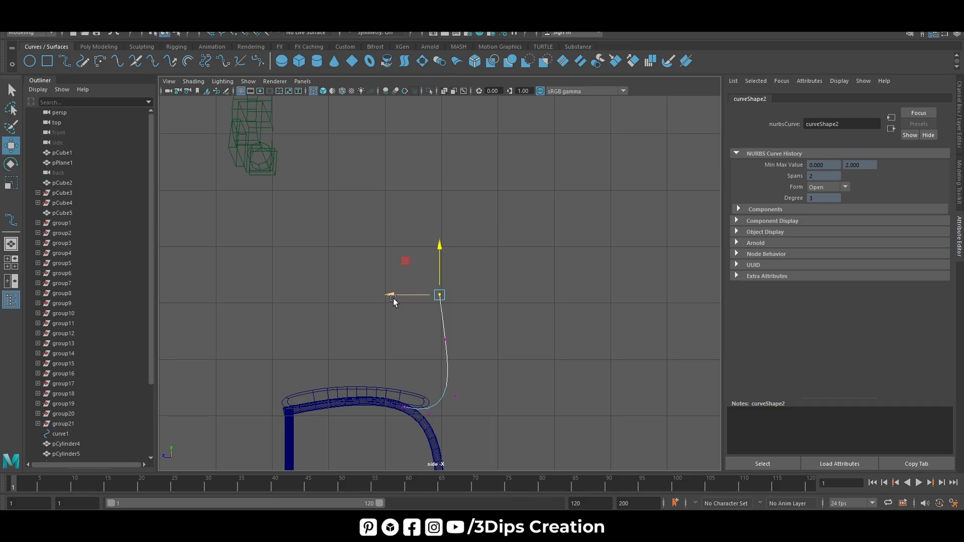
left_click_drag(392, 298, 392, 295)
Step: Show the chair in the perspective view and return the backrest curve to object mode
right_click(456, 300)
key("space")
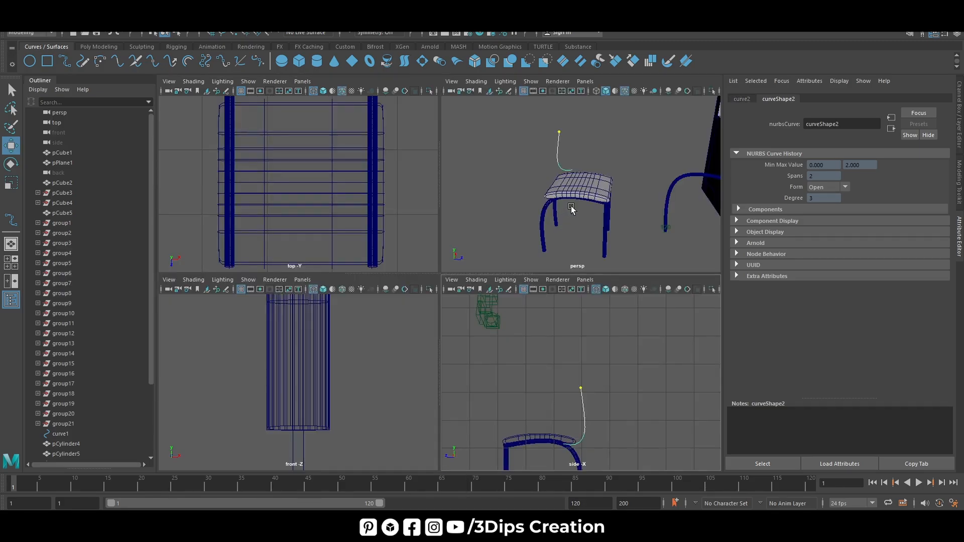
key("space")
right_click(251, 296)
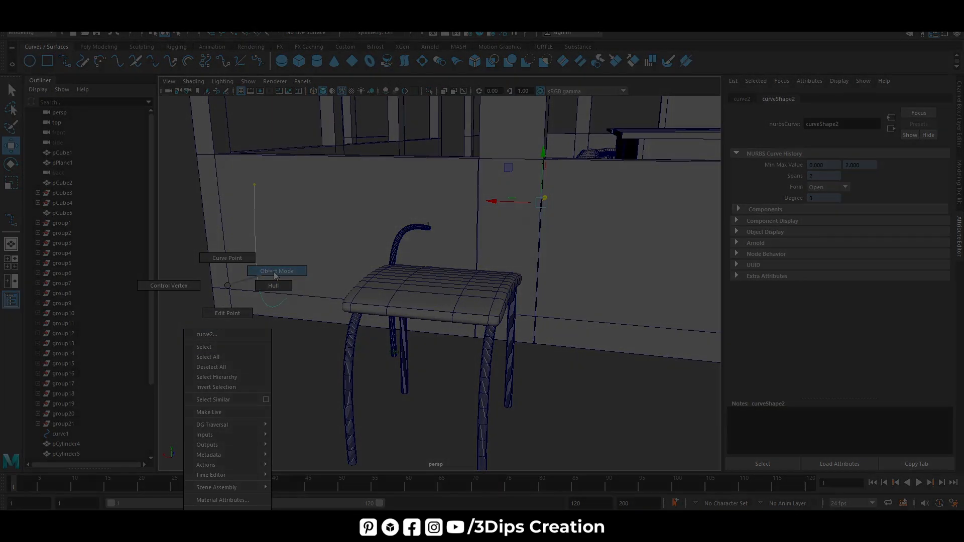